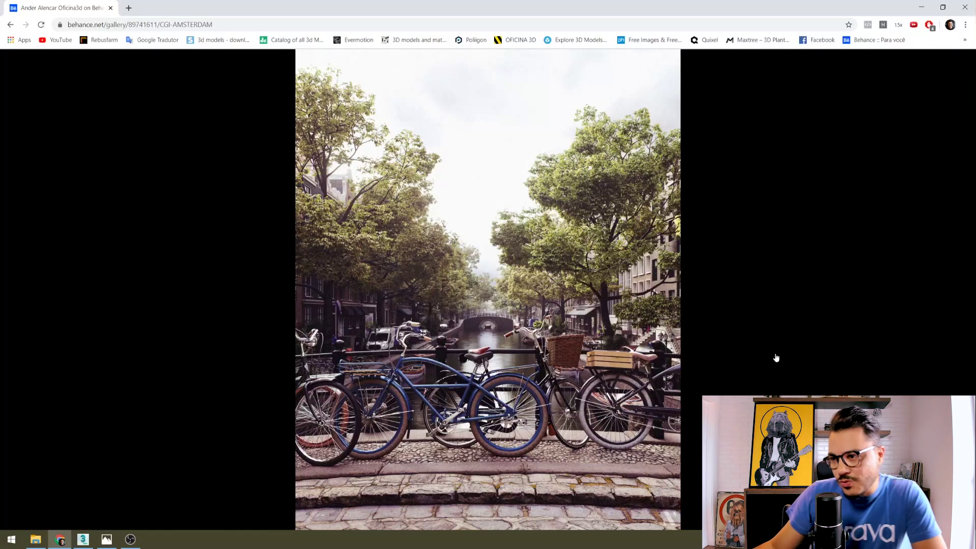
Switch to Photos and look through the Amsterdam reference pictures of canals, bridges, canal houses and parked bicycles
{"action": "mouse_move", "coordinate": [746, 361]}
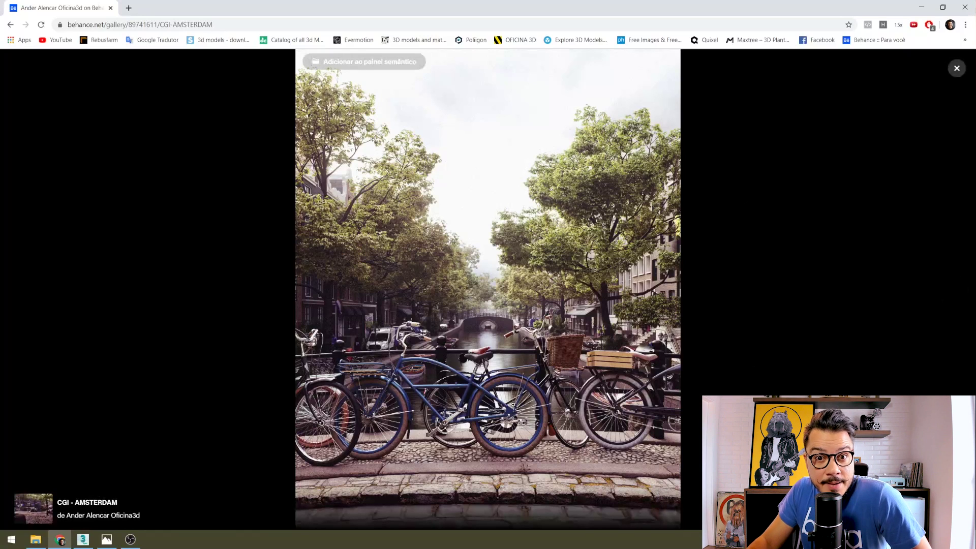
{"action": "left_click", "coordinate": [107, 543]}
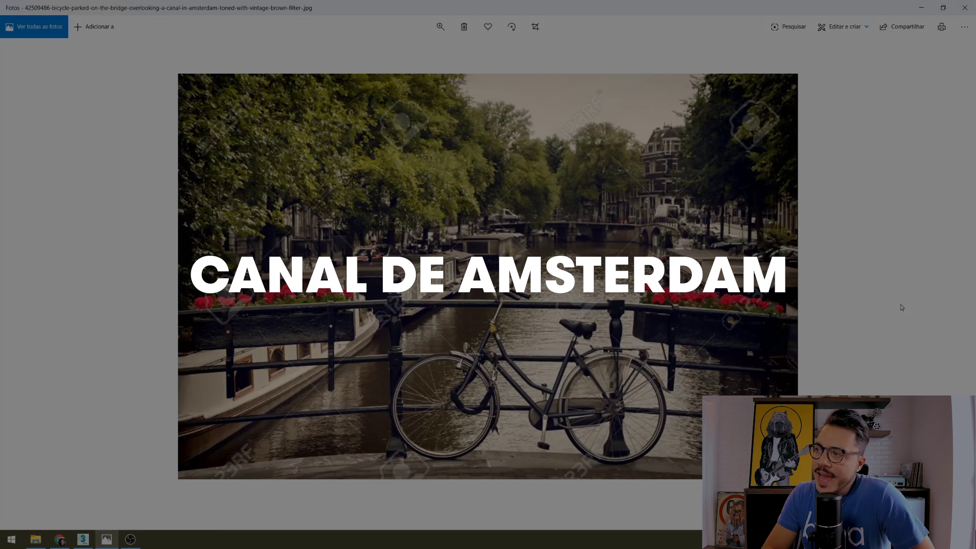
{"action": "key", "text": "Right"}
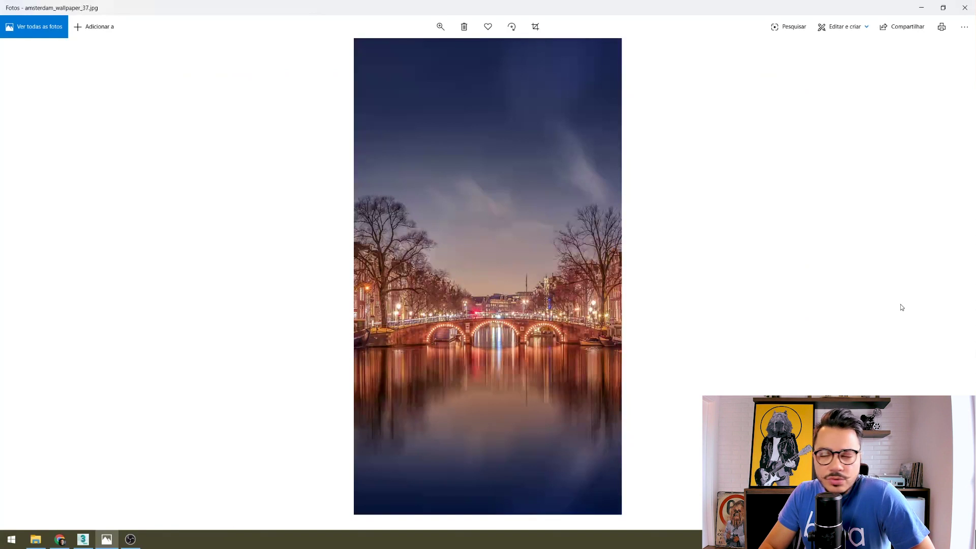
{"action": "key", "text": "Right"}
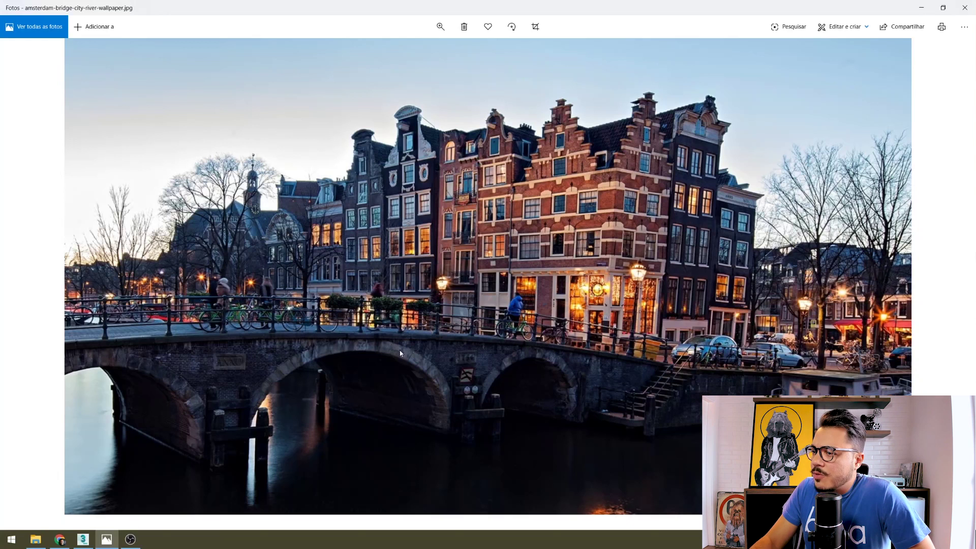
{"action": "key", "text": "Right"}
{"action": "key", "text": "Left"}
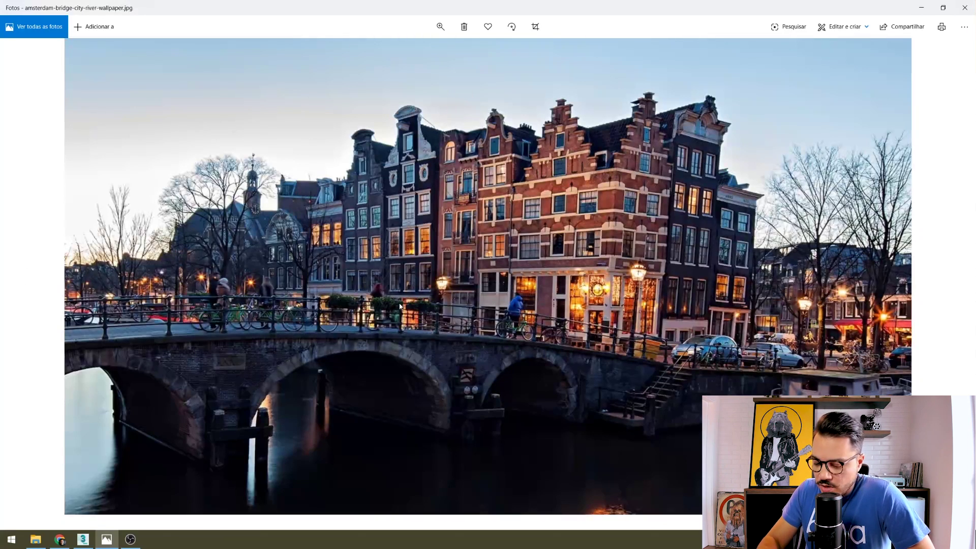
{"action": "key", "text": "Right"}
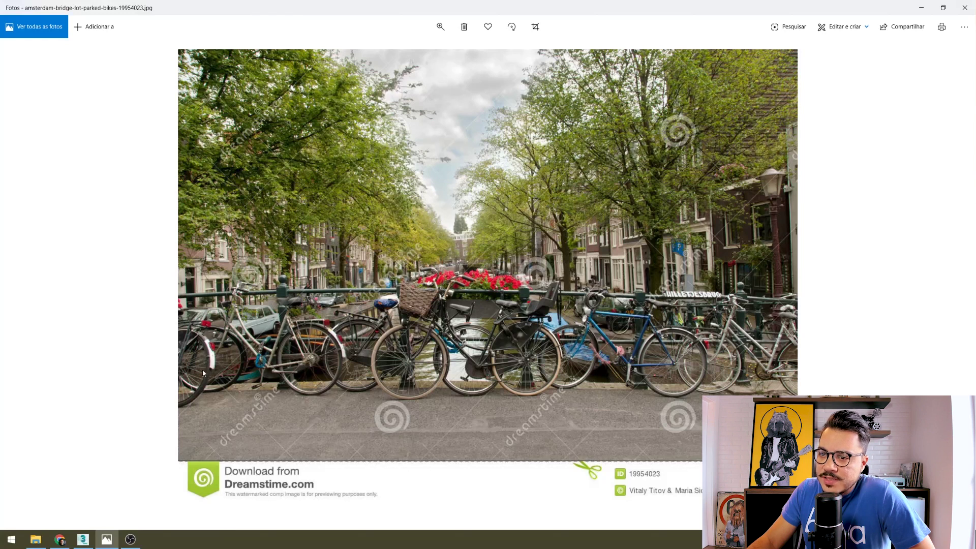
{"action": "key", "text": "Right"}
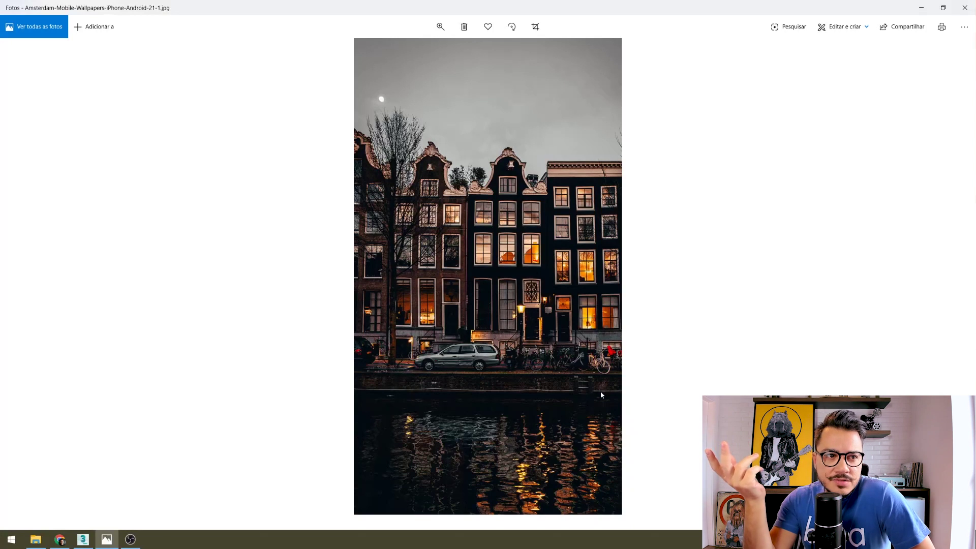
{"action": "key", "text": "Right"}
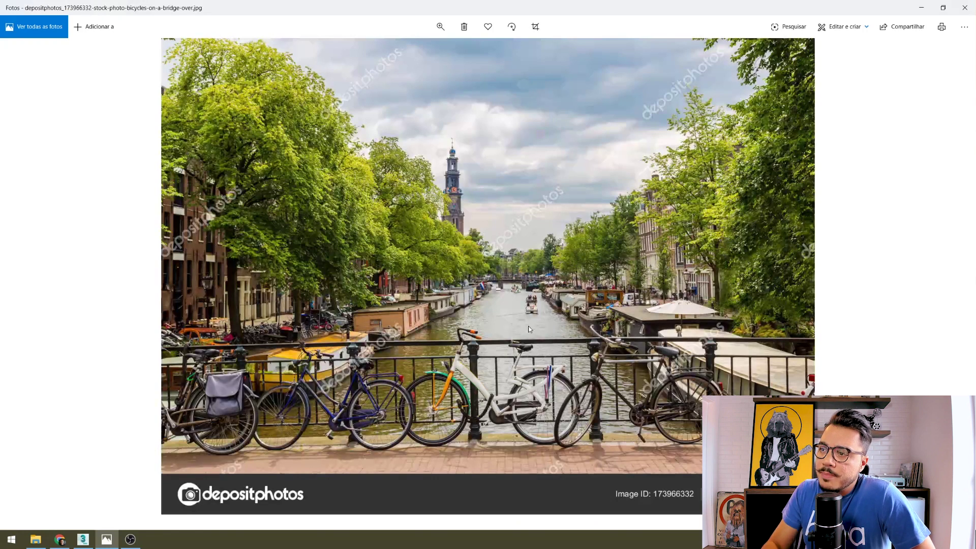
{"action": "key", "text": "Right"}
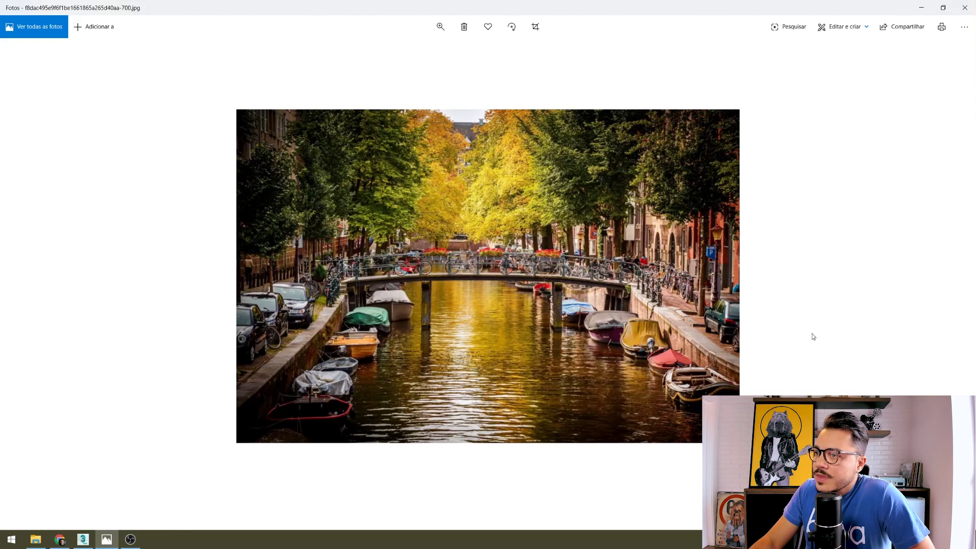
Go through the rest of the reference folder, covering the boats, waterfront facades and bridge railing shots
{"action": "key", "text": "Right"}
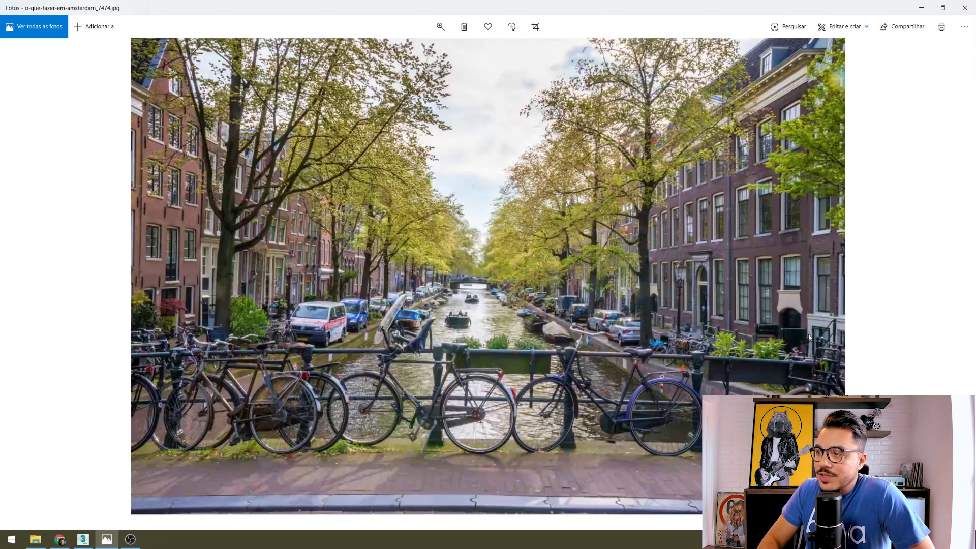
{"action": "key", "text": "Right"}
{"action": "key", "text": "Right"}
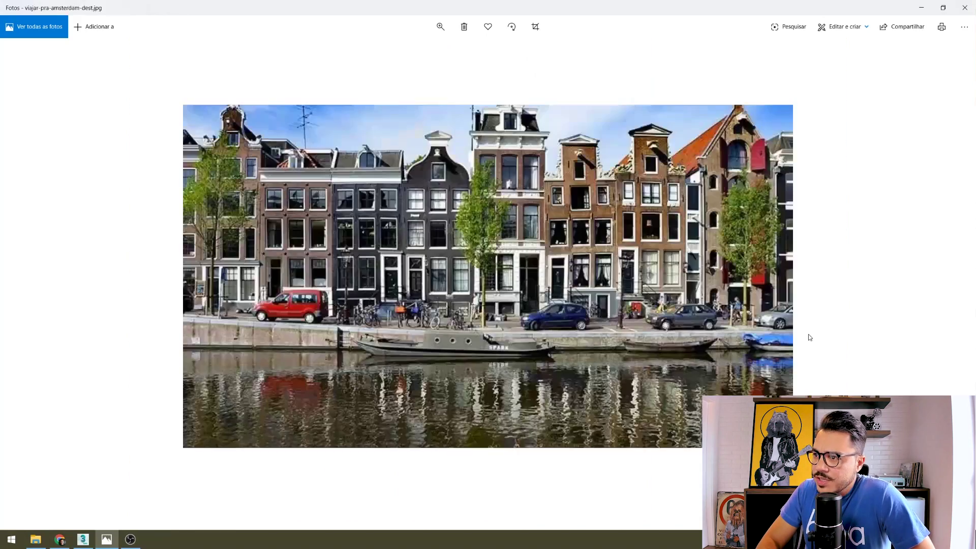
{"action": "key", "text": "Right"}
{"action": "key", "text": "Right"}
{"action": "key", "text": "Right"}
{"action": "key", "text": "Right"}
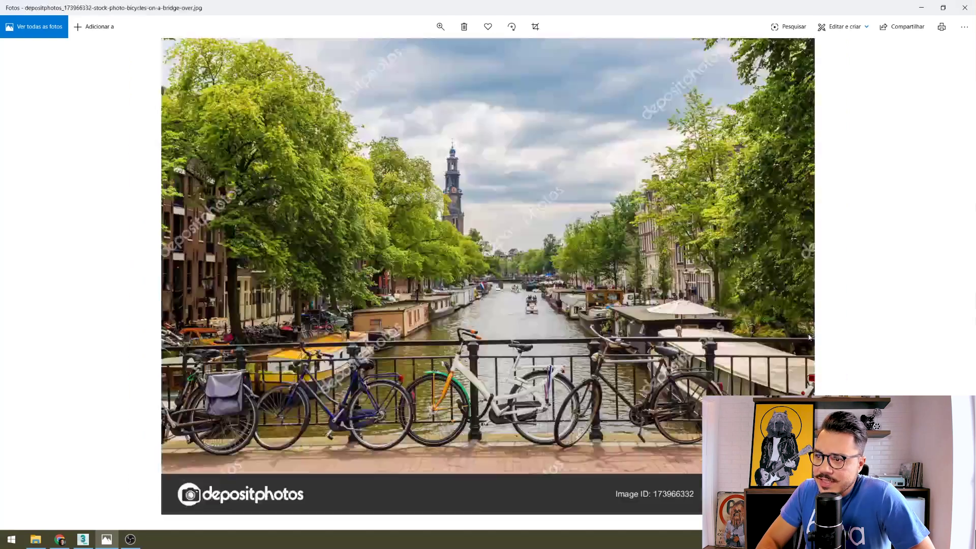
{"action": "key", "text": "Right"}
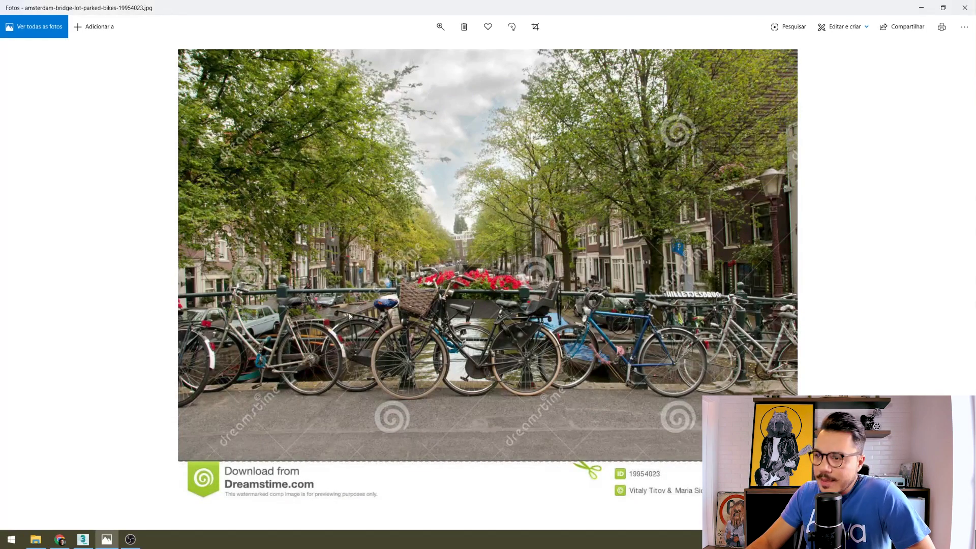
Compare the stone bridge, parked-bicycle and night-time canal house photos for architectural reference
{"action": "key", "text": "Left"}
{"action": "key", "text": "Left"}
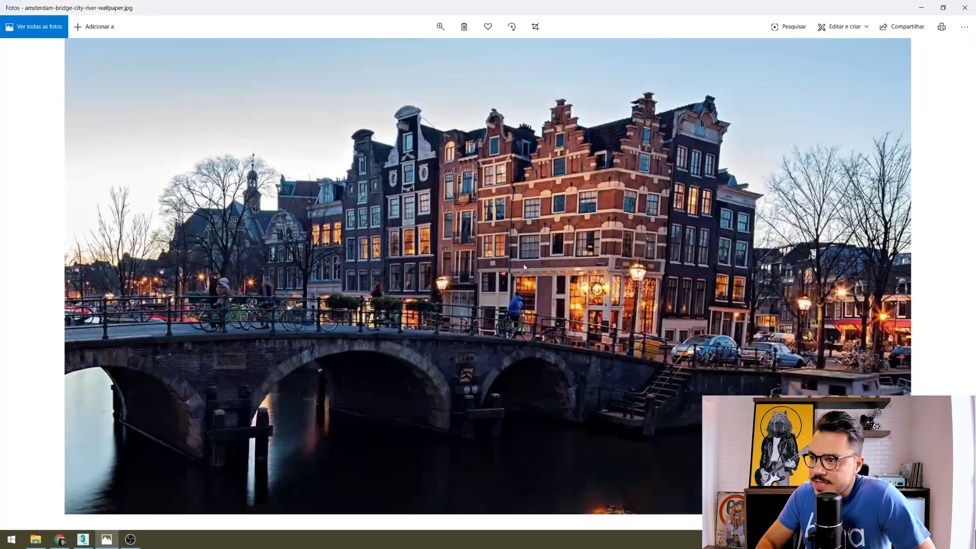
{"action": "key", "text": "Right"}
{"action": "key", "text": "Right"}
{"action": "key", "text": "Right"}
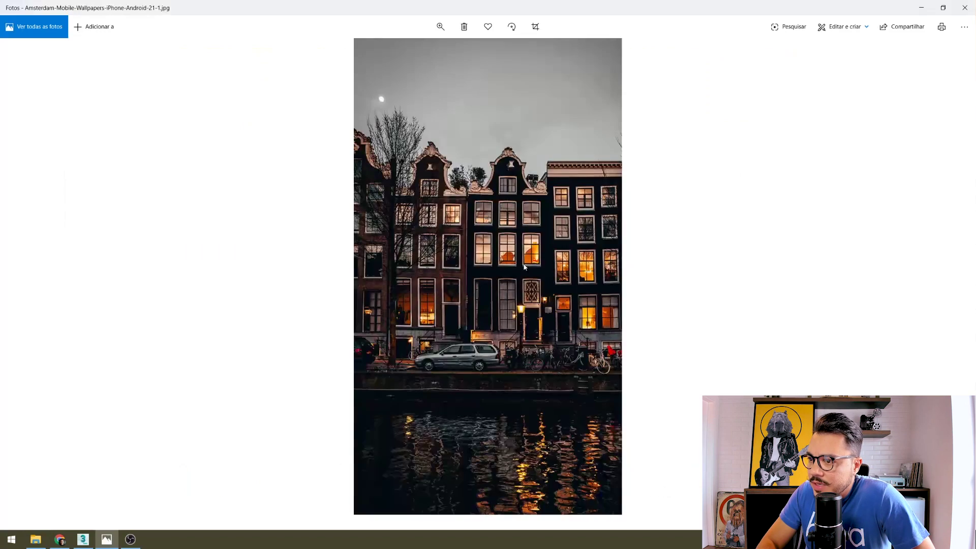
{"action": "key", "text": "Left"}
{"action": "key", "text": "Right"}
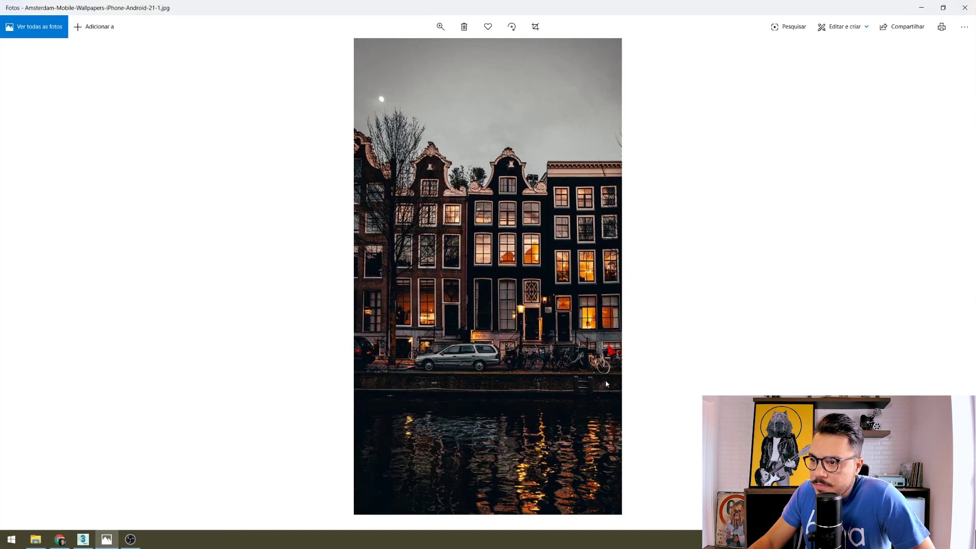
Review the photos looking down the canal, ending on the bicycle bridge picture o-que-fazer-em-amsterdam_7474.jpg
{"action": "key", "text": "Right"}
{"action": "key", "text": "Left"}
{"action": "key", "text": "Left"}
{"action": "key", "text": "Left"}
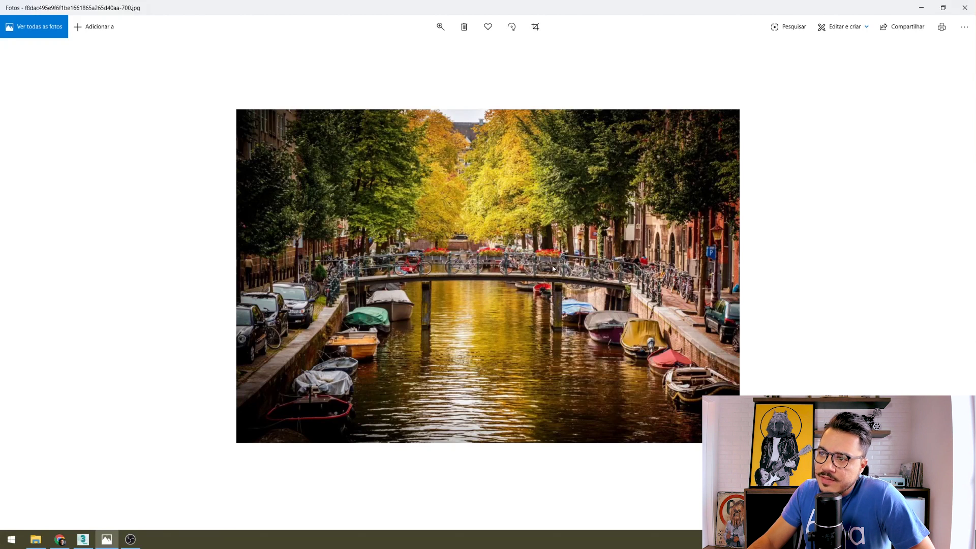
{"action": "key", "text": "Left"}
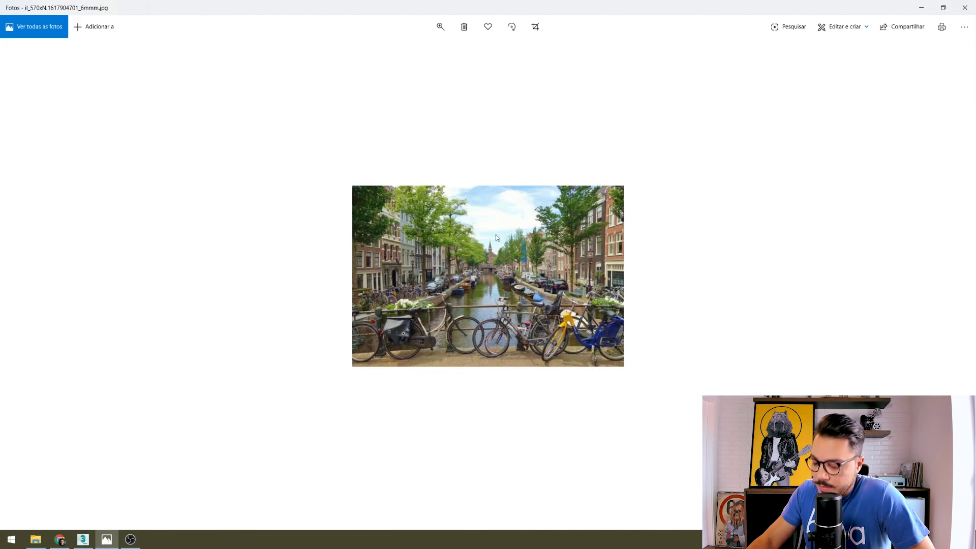
{"action": "key", "text": "Left"}
{"action": "key", "text": "Left"}
{"action": "key", "text": "Right"}
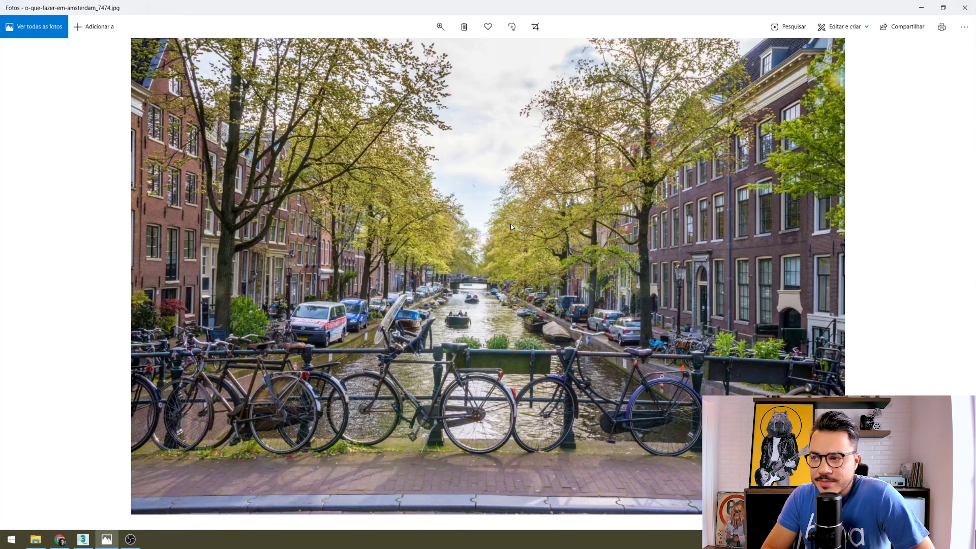
Switch to the 3ds Max Amsterdam scene and examine the canal bed, side walls, curbs and green banks
{"action": "left_click", "coordinate": [921, 7]}
{"action": "left_click", "coordinate": [921, 6]}
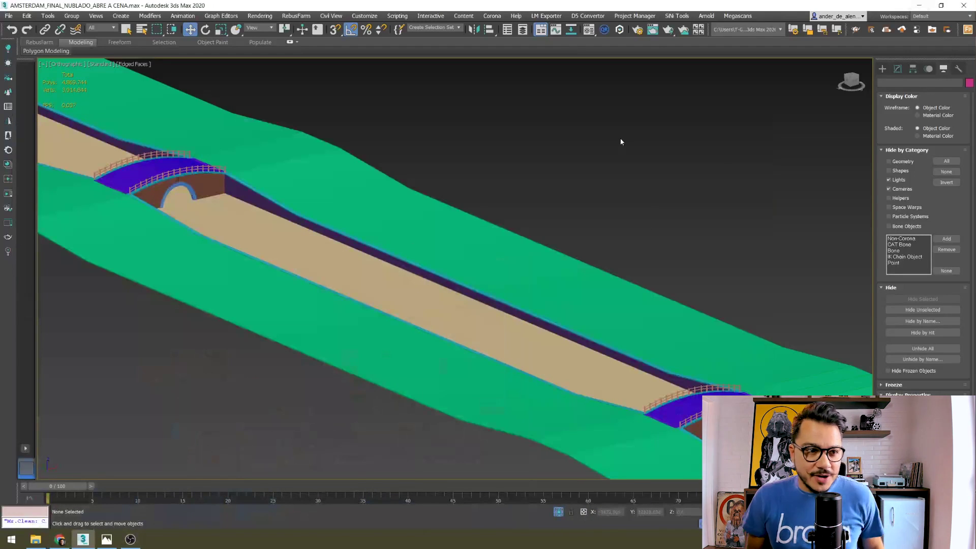
{"action": "middle_click_drag", "start_coordinate": [460, 173], "coordinate": [493, 173]}
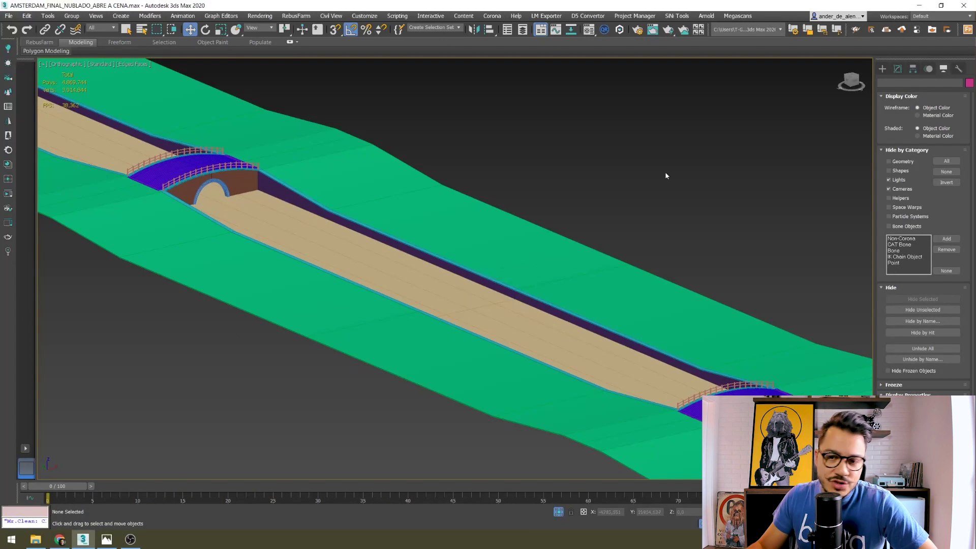
{"action": "middle_click_drag", "start_coordinate": [644, 232], "coordinate": [670, 221]}
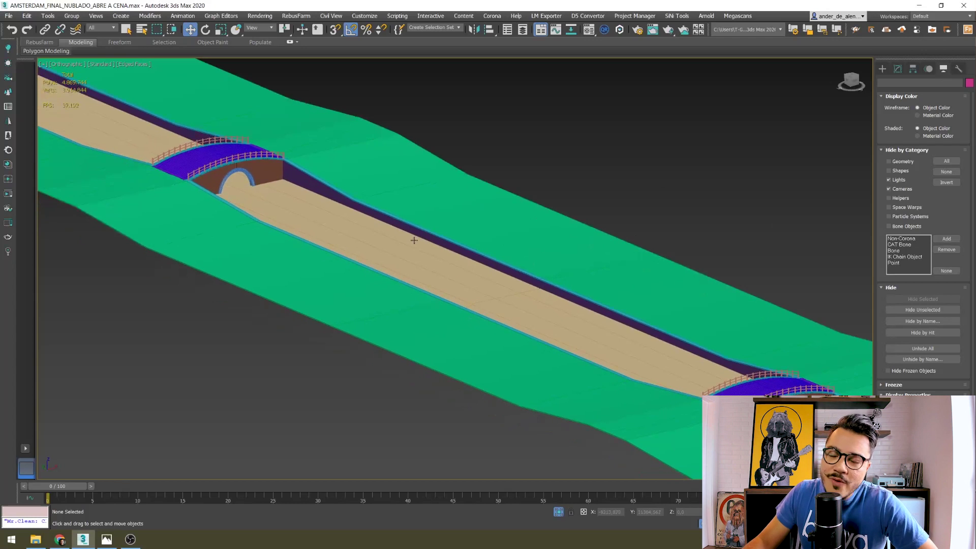
{"action": "scroll", "coordinate": [402, 243], "scroll_direction": "up", "scroll_amount": 3}
{"action": "scroll", "coordinate": [324, 270], "scroll_direction": "down", "scroll_amount": 3}
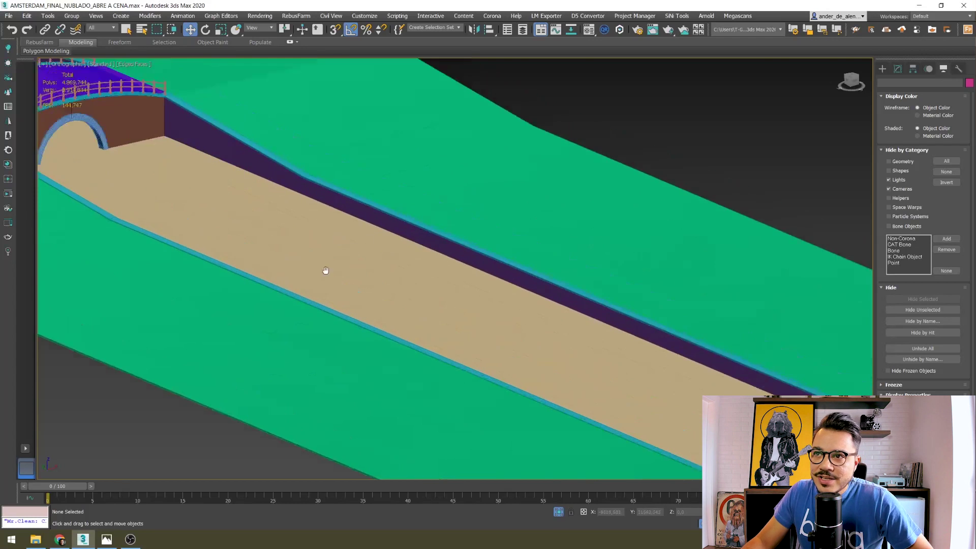
{"action": "middle_click_drag", "start_coordinate": [417, 346], "coordinate": [265, 293], "text": "alt"}
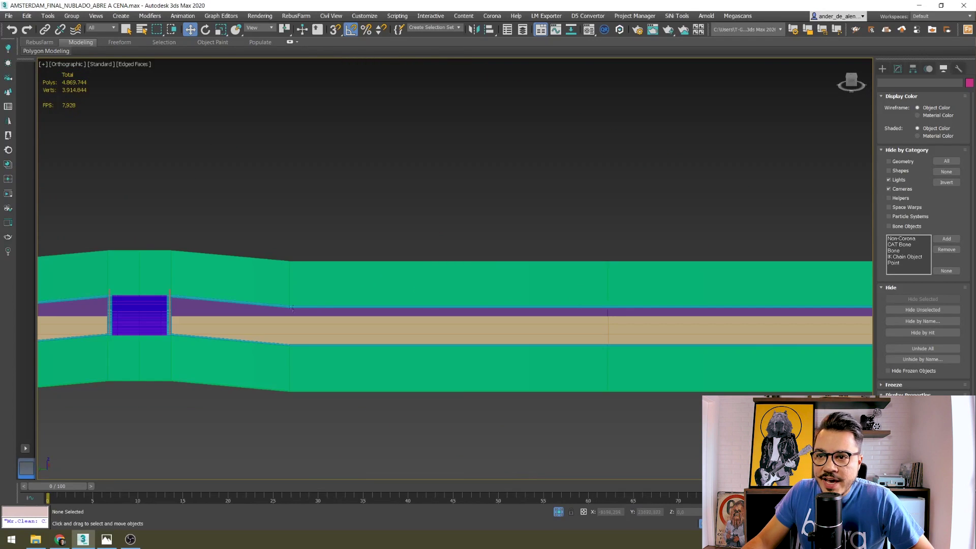
{"action": "middle_click_drag", "start_coordinate": [269, 324], "coordinate": [628, 336], "text": "alt"}
{"action": "scroll", "coordinate": [372, 340], "scroll_direction": "up", "scroll_amount": 3}
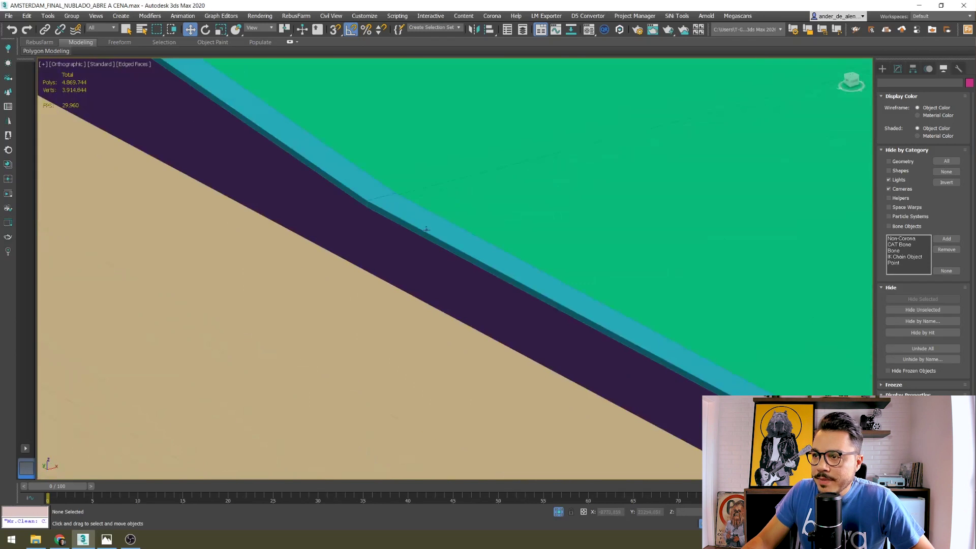
{"action": "middle_click_drag", "start_coordinate": [425, 256], "coordinate": [316, 185], "text": "alt"}
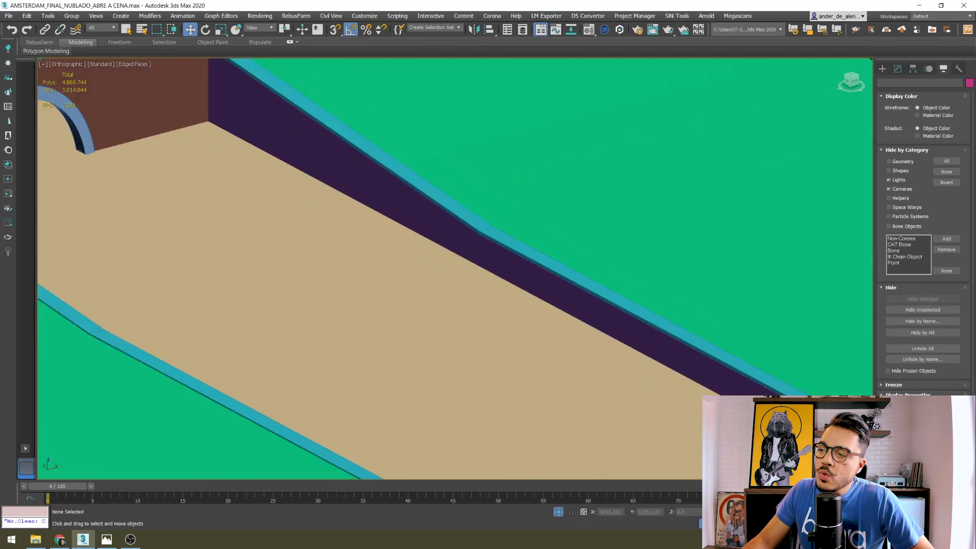
{"action": "scroll", "coordinate": [397, 203], "scroll_direction": "down", "scroll_amount": 4}
{"action": "scroll", "coordinate": [482, 325], "scroll_direction": "down", "scroll_amount": 2}
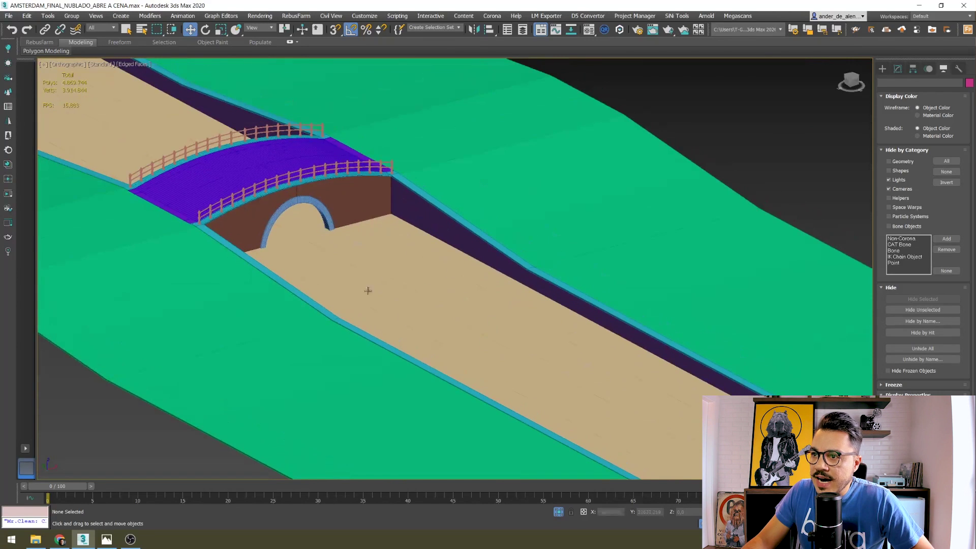
Inspect the canal walls and ground surfaces around the bridge from below and above
{"action": "scroll", "coordinate": [373, 290], "scroll_direction": "up", "scroll_amount": 2}
{"action": "scroll", "coordinate": [376, 291], "scroll_direction": "up", "scroll_amount": 8}
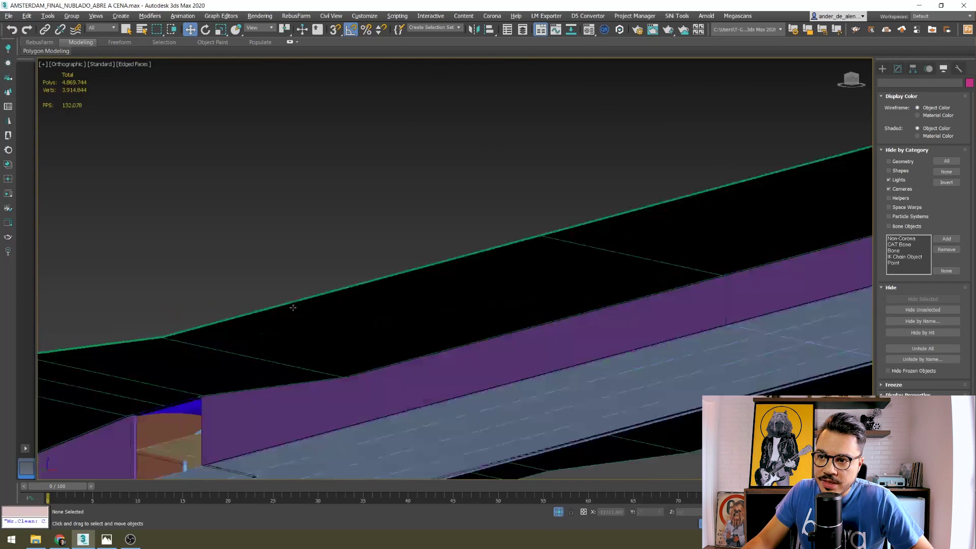
{"action": "middle_click_drag", "start_coordinate": [296, 431], "coordinate": [306, 349]}
{"action": "scroll", "coordinate": [379, 381], "scroll_direction": "down", "scroll_amount": 5}
{"action": "middle_click_drag", "start_coordinate": [379, 380], "coordinate": [345, 351], "text": "alt"}
{"action": "scroll", "coordinate": [345, 352], "scroll_direction": "up", "scroll_amount": 3}
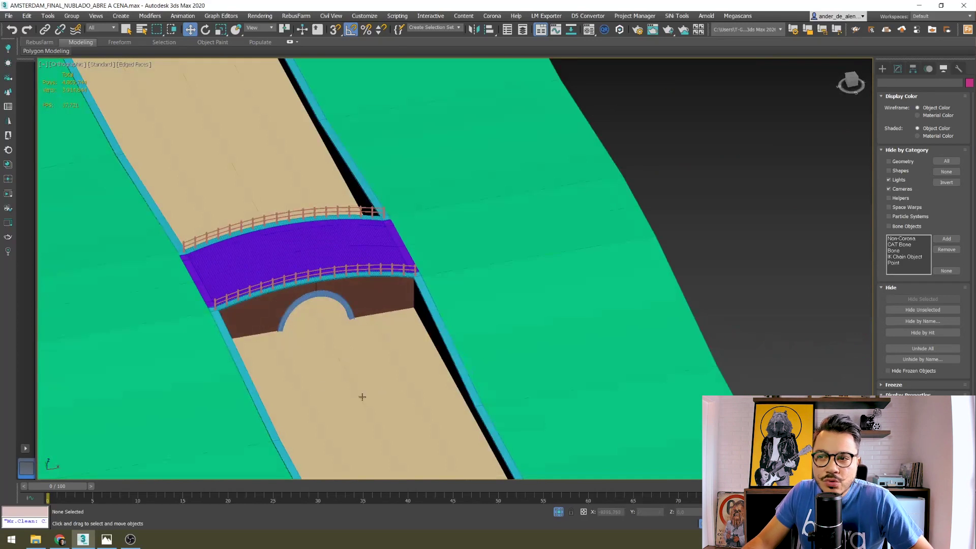
Examine the bridge's arch, curb and railing posts up close, including the detail of the turned balusters
{"action": "scroll", "coordinate": [327, 322], "scroll_direction": "up", "scroll_amount": 6}
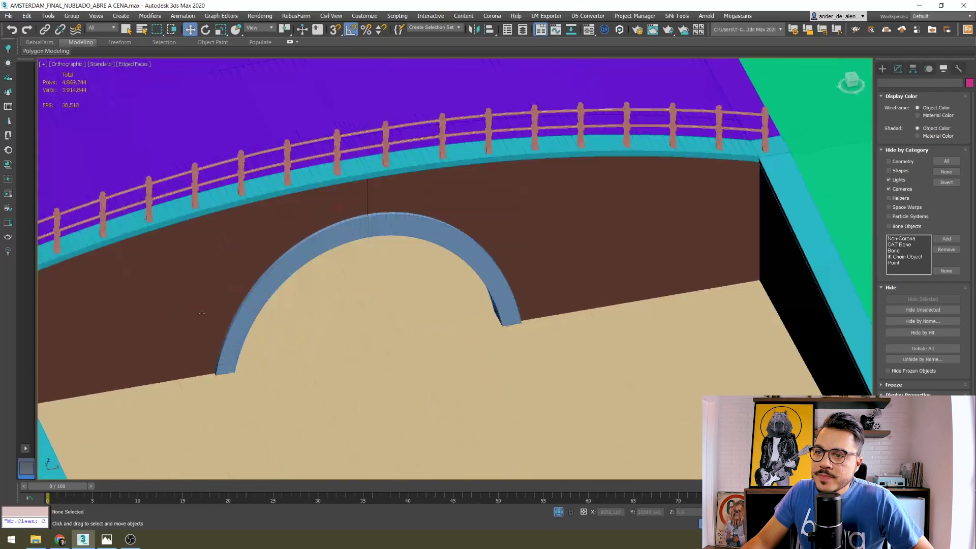
{"action": "middle_click_drag", "start_coordinate": [359, 229], "coordinate": [201, 315], "text": "alt"}
{"action": "scroll", "coordinate": [200, 315], "scroll_direction": "up", "scroll_amount": 10}
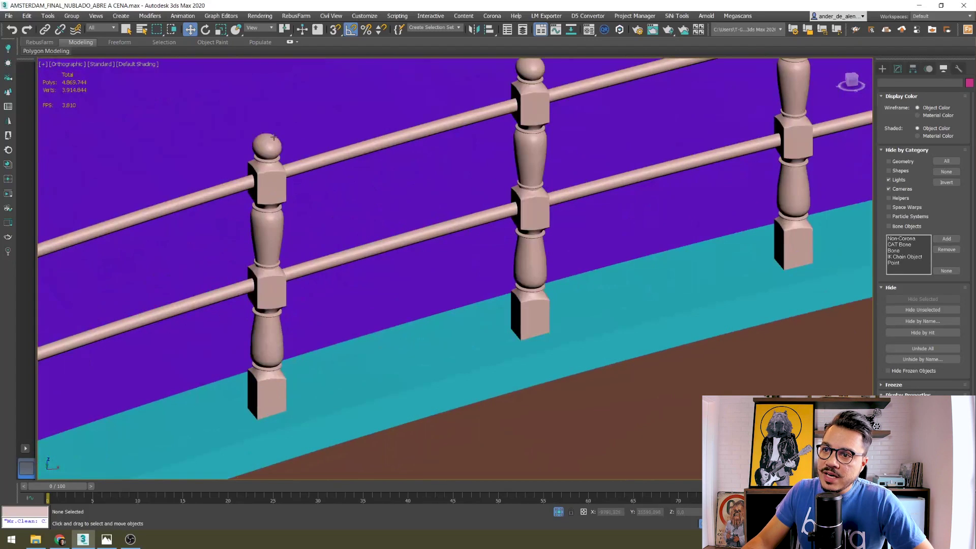
{"action": "scroll", "coordinate": [483, 281], "scroll_direction": "down", "scroll_amount": 2}
{"action": "scroll", "coordinate": [206, 446], "scroll_direction": "down", "scroll_amount": 4}
{"action": "scroll", "coordinate": [336, 306], "scroll_direction": "down", "scroll_amount": 5}
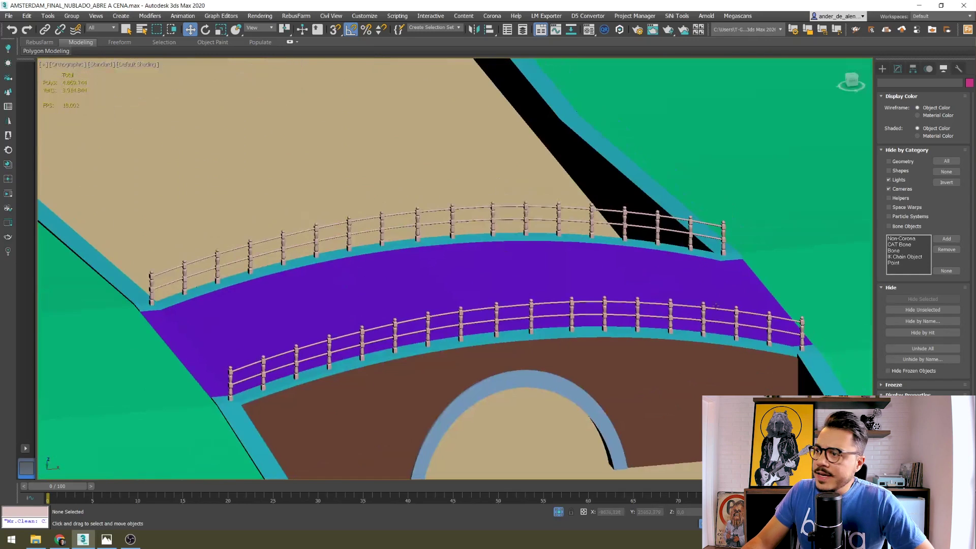
{"action": "middle_click_drag", "start_coordinate": [305, 353], "coordinate": [177, 346]}
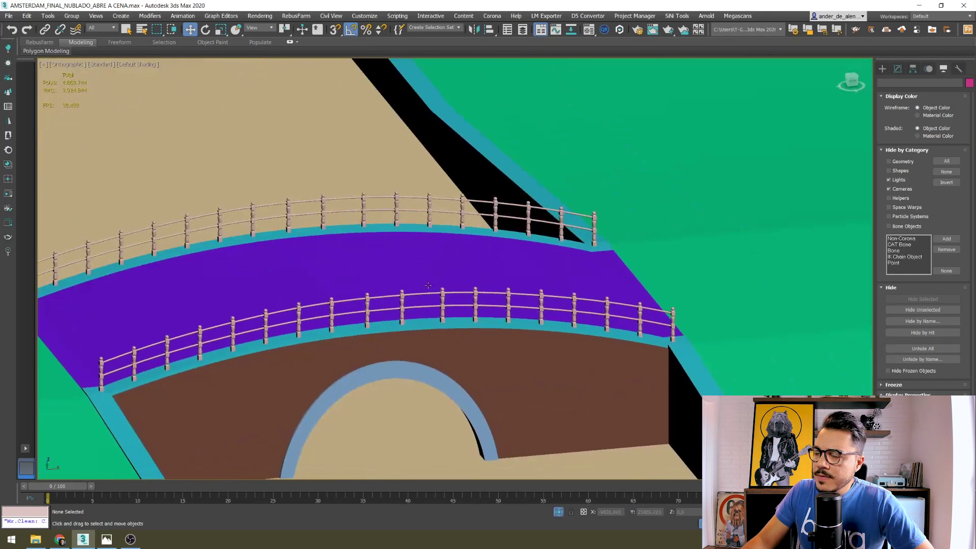
Examine the full length of the canal model with its repeated bridges, returning to a single bridge
{"action": "scroll", "coordinate": [428, 286], "scroll_direction": "down", "scroll_amount": 6}
{"action": "scroll", "coordinate": [405, 344], "scroll_direction": "up", "scroll_amount": 1}
{"action": "mouse_move", "coordinate": [405, 344]}
{"action": "middle_mouse_down", "text": "alt"}
{"action": "mouse_move", "coordinate": [421, 344]}
{"action": "mouse_move", "coordinate": [344, 338]}
{"action": "mouse_move", "coordinate": [410, 342]}
{"action": "middle_mouse_up", "text": "alt"}
{"action": "scroll", "coordinate": [541, 299], "scroll_direction": "up", "scroll_amount": 3}
{"action": "scroll", "coordinate": [541, 299], "scroll_direction": "down", "scroll_amount": 5}
{"action": "scroll", "coordinate": [359, 261], "scroll_direction": "up", "scroll_amount": 3}
{"action": "middle_click_drag", "start_coordinate": [359, 262], "coordinate": [299, 239]}
{"action": "scroll", "coordinate": [684, 410], "scroll_direction": "up", "scroll_amount": 3}
{"action": "scroll", "coordinate": [684, 409], "scroll_direction": "down", "scroll_amount": 6}
{"action": "middle_click_drag", "start_coordinate": [229, 207], "coordinate": [387, 343]}
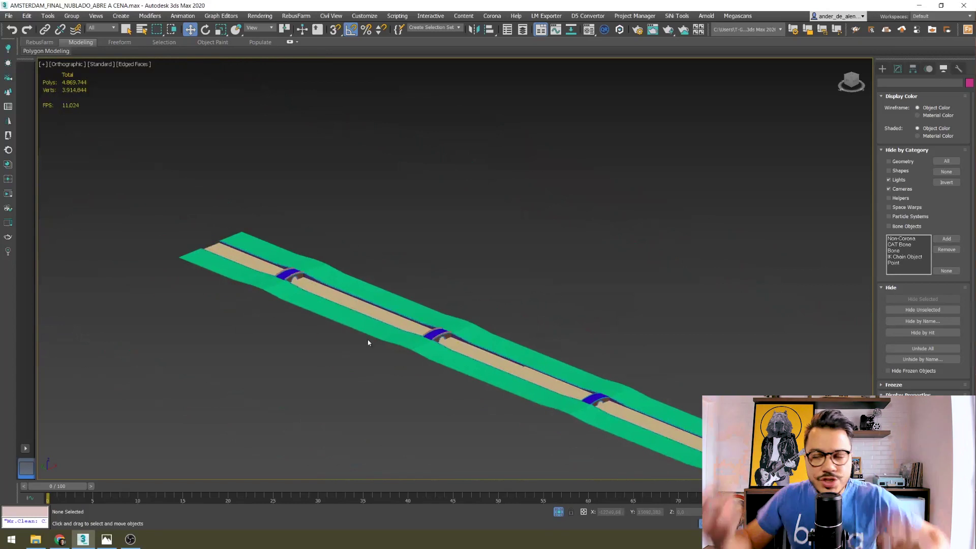
{"action": "scroll", "coordinate": [251, 276], "scroll_direction": "up", "scroll_amount": 3}
{"action": "scroll", "coordinate": [320, 289], "scroll_direction": "up", "scroll_amount": 5}
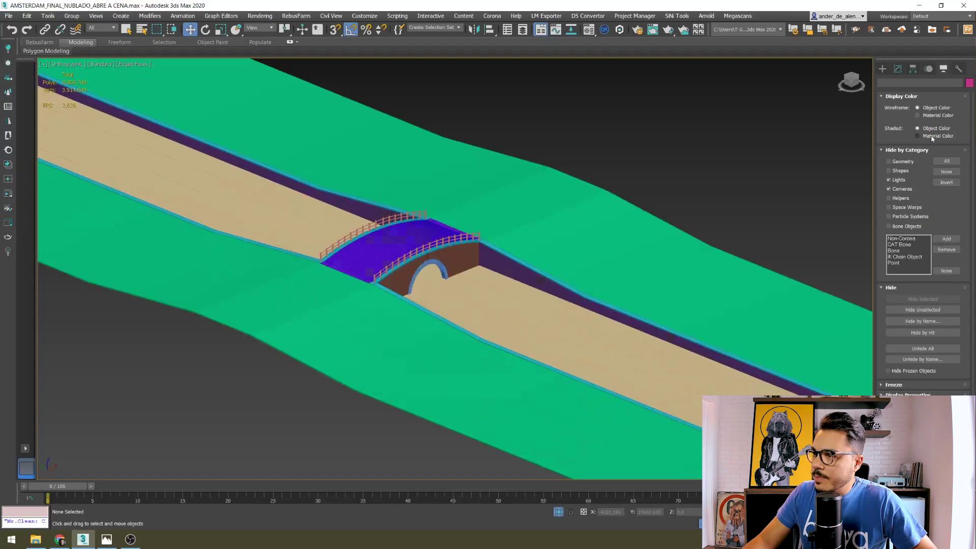
Shade the scene with material colors, hide the edged faces and examine the paving and curb textures up close
{"action": "left_click", "coordinate": [918, 136]}
{"action": "scroll", "coordinate": [384, 214], "scroll_direction": "up", "scroll_amount": 5}
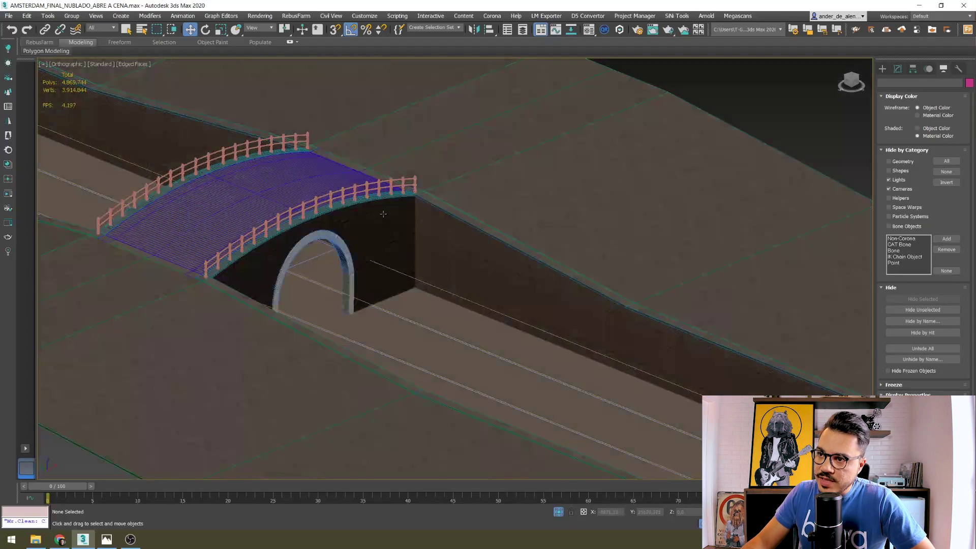
{"action": "key", "text": "F4"}
{"action": "scroll", "coordinate": [234, 215], "scroll_direction": "up", "scroll_amount": 6}
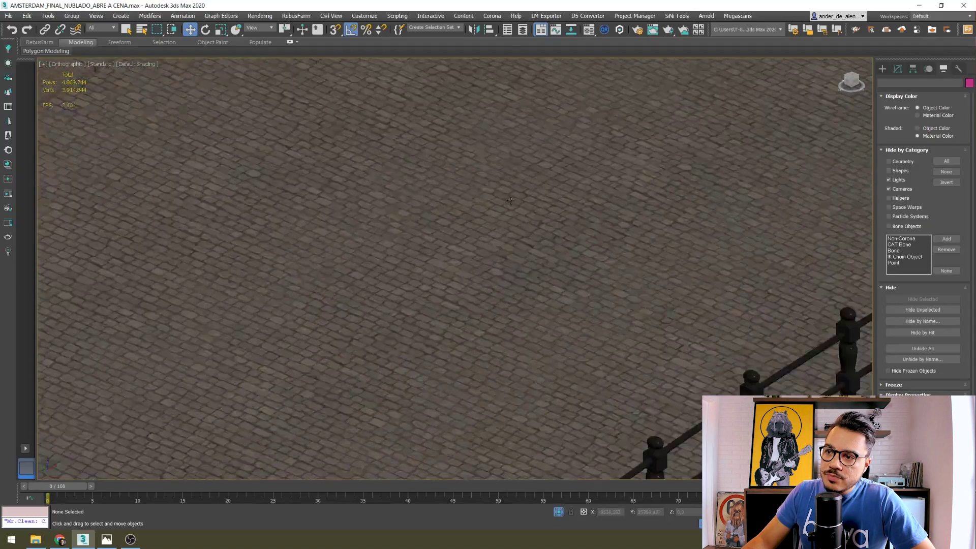
{"action": "scroll", "coordinate": [367, 293], "scroll_direction": "down", "scroll_amount": 5}
{"action": "scroll", "coordinate": [367, 294], "scroll_direction": "up", "scroll_amount": 5}
{"action": "scroll", "coordinate": [367, 293], "scroll_direction": "up", "scroll_amount": 3}
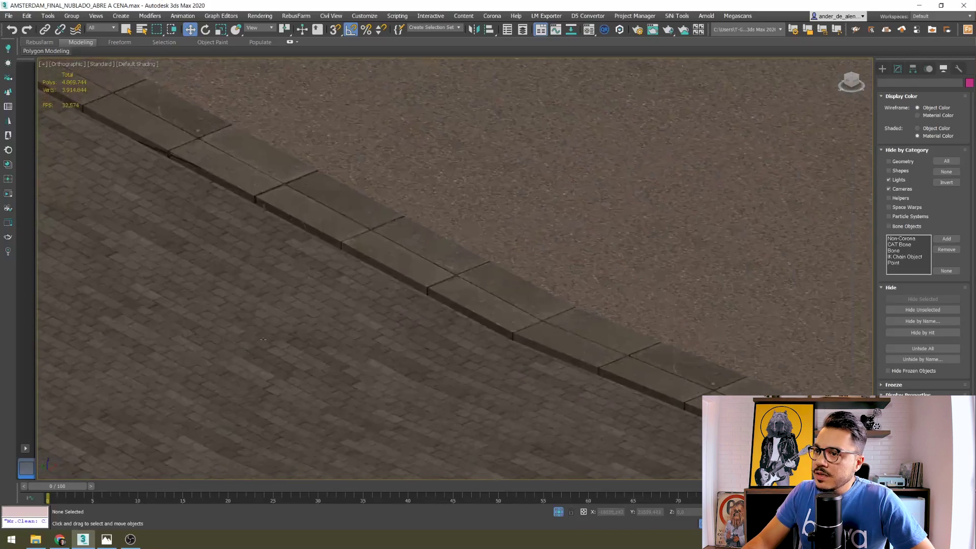
Examine the brick texture of the canal wall along with the stone edging and paving above it
{"action": "scroll", "coordinate": [424, 257], "scroll_direction": "down", "scroll_amount": 5}
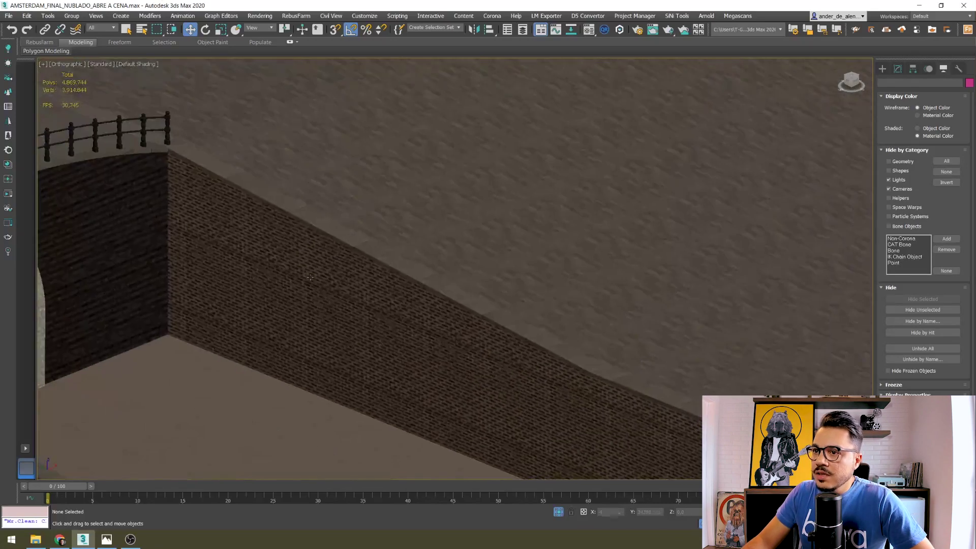
{"action": "scroll", "coordinate": [196, 195], "scroll_direction": "up", "scroll_amount": 4}
{"action": "scroll", "coordinate": [196, 195], "scroll_direction": "down", "scroll_amount": 5}
{"action": "scroll", "coordinate": [542, 342], "scroll_direction": "up", "scroll_amount": 5}
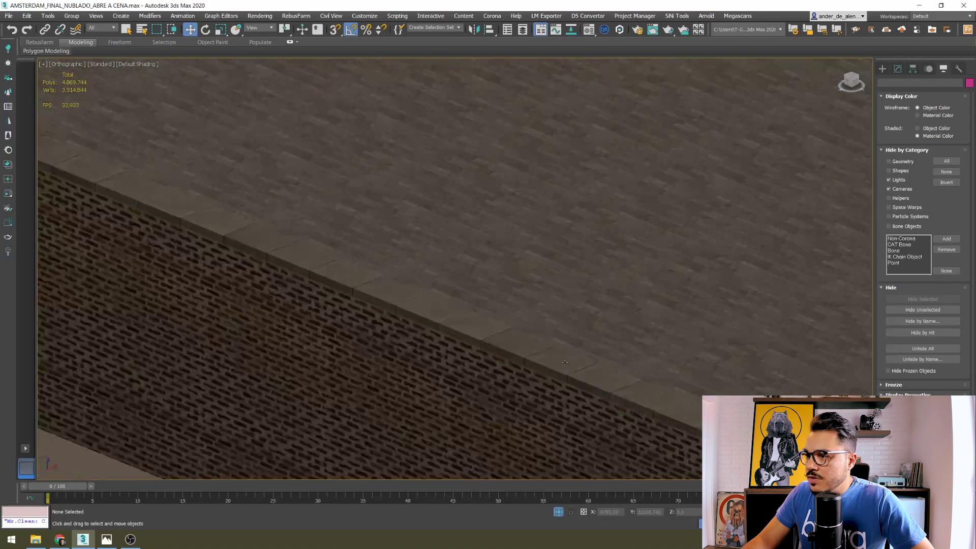
{"action": "scroll", "coordinate": [475, 347], "scroll_direction": "down", "scroll_amount": 5}
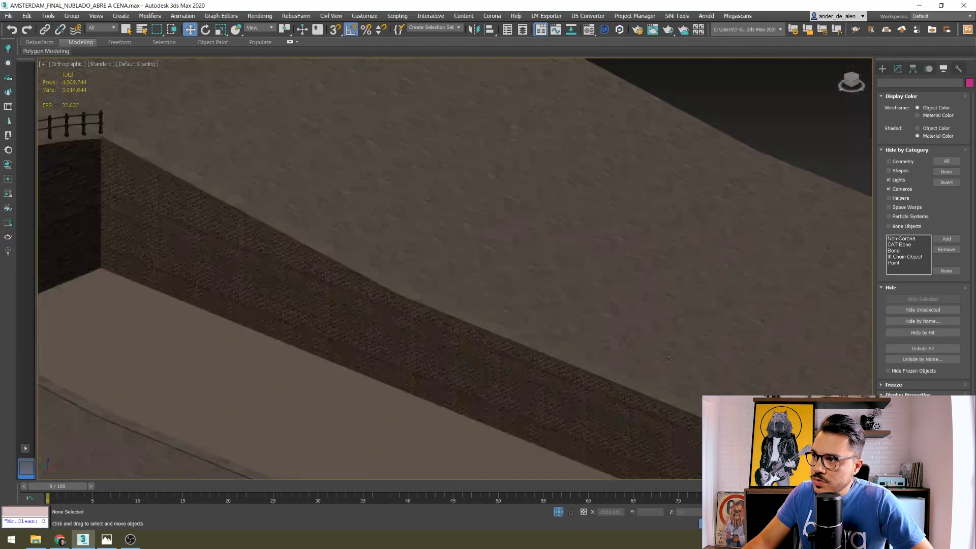
{"action": "scroll", "coordinate": [592, 327], "scroll_direction": "up", "scroll_amount": 4}
{"action": "middle_click_drag", "start_coordinate": [438, 309], "coordinate": [152, 244]}
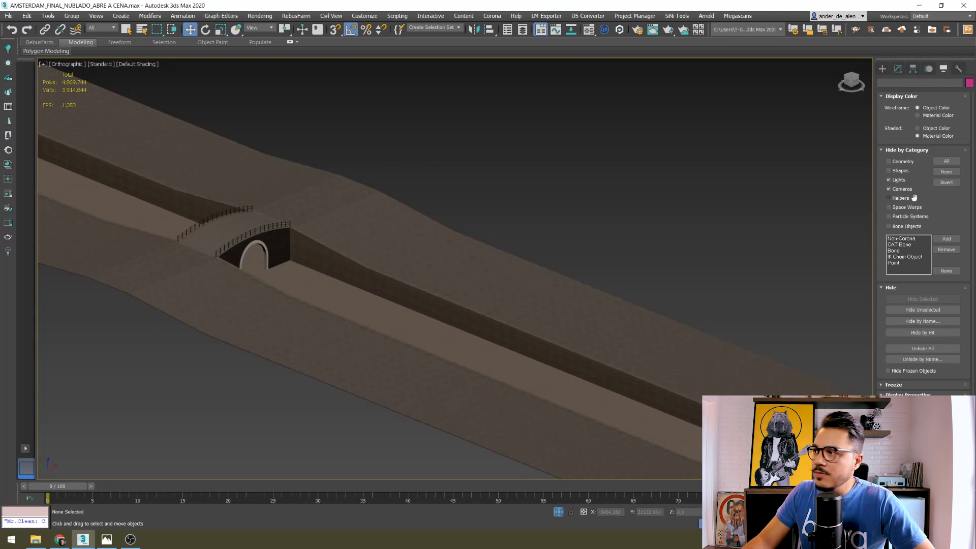
Return the shaded display to object color and set the viewport shading to Clay
{"action": "left_click", "coordinate": [928, 128]}
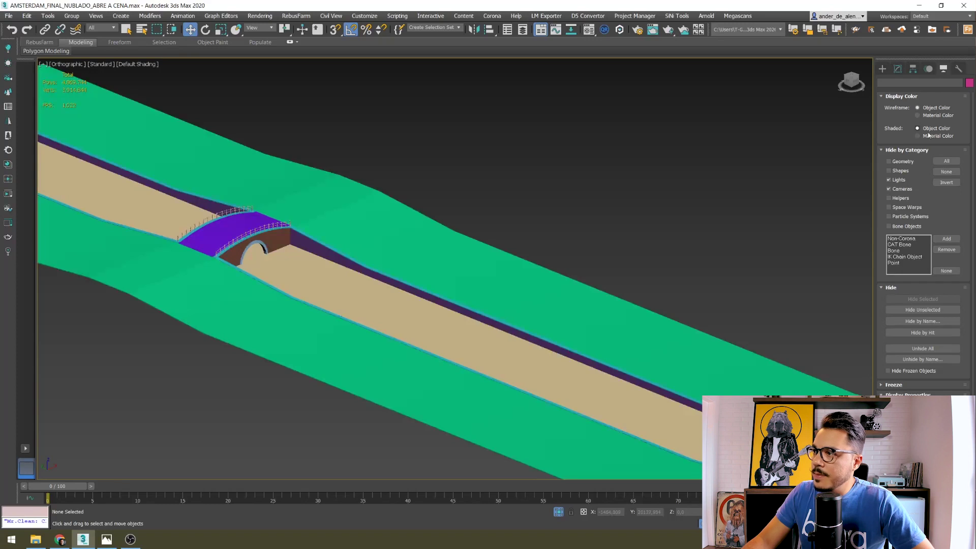
{"action": "left_click", "coordinate": [147, 66]}
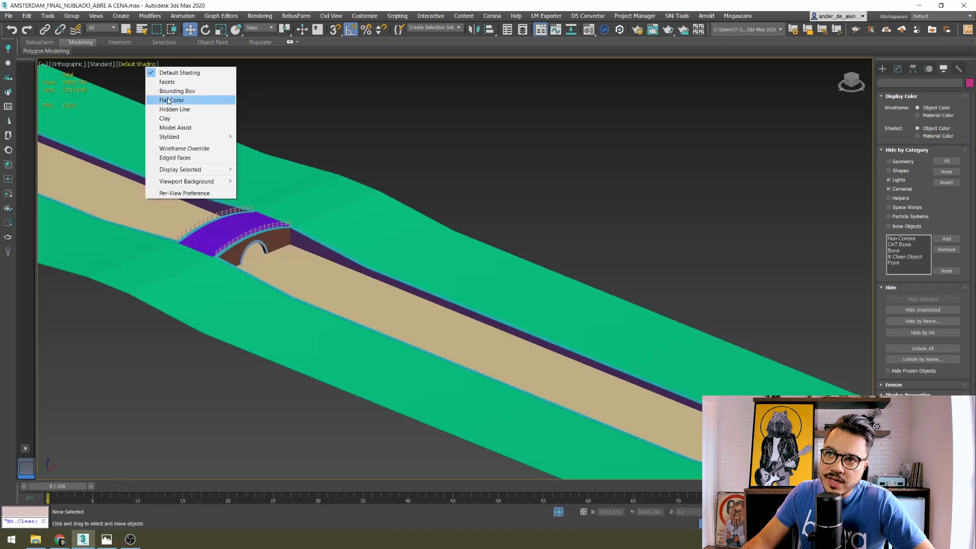
{"action": "left_click", "coordinate": [198, 123]}
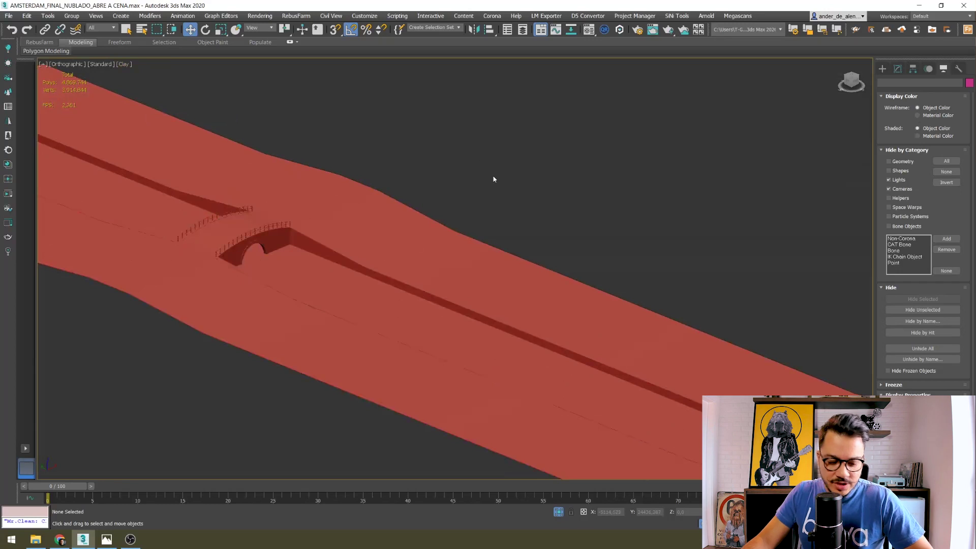
View the scene through CoronaCamera003, then CoronaCamera004, and display the safe frame and edged faces
{"action": "key", "text": "c"}
{"action": "double_click", "coordinate": [490, 208]}
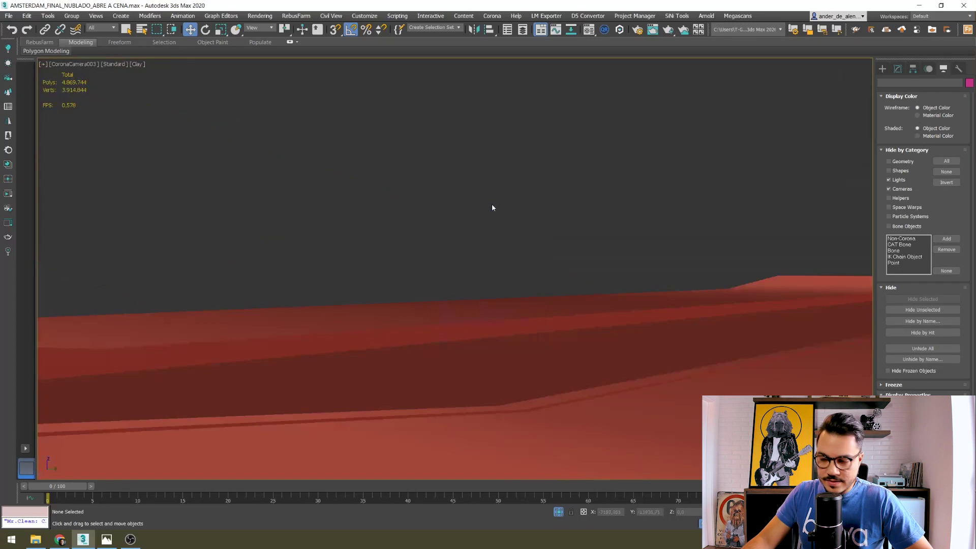
{"action": "key", "text": "c"}
{"action": "double_click", "coordinate": [466, 214]}
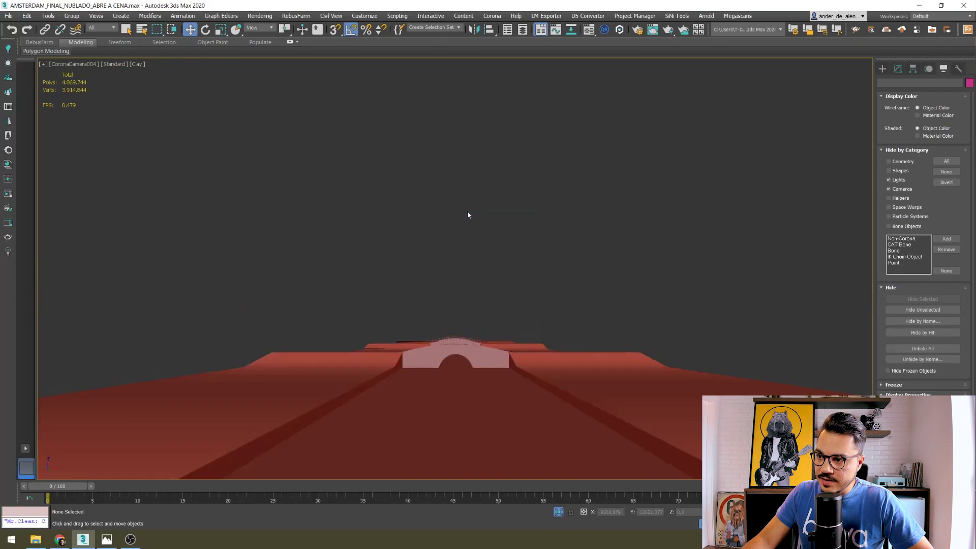
{"action": "key", "text": "shift+f"}
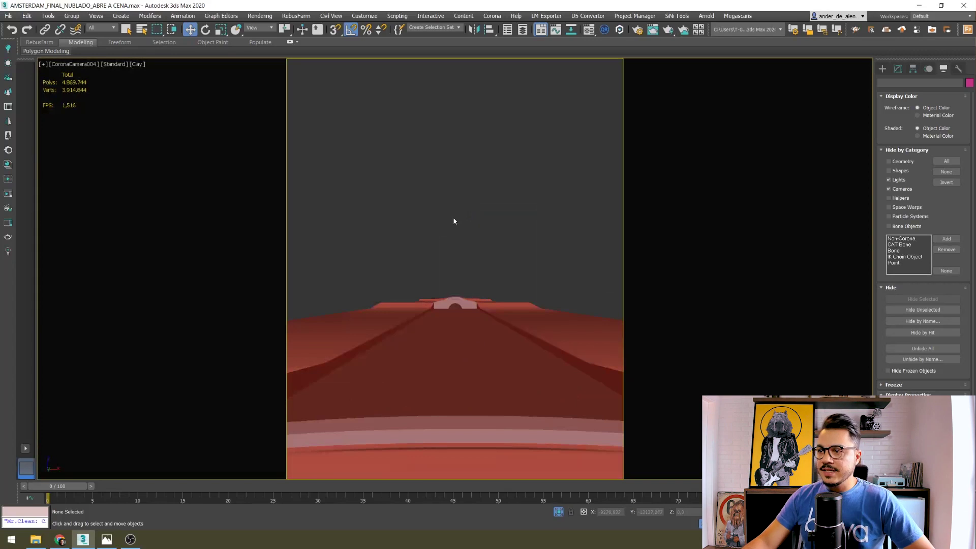
{"action": "key", "text": "F4"}
{"action": "key", "text": "F4"}
{"action": "key", "text": "F4"}
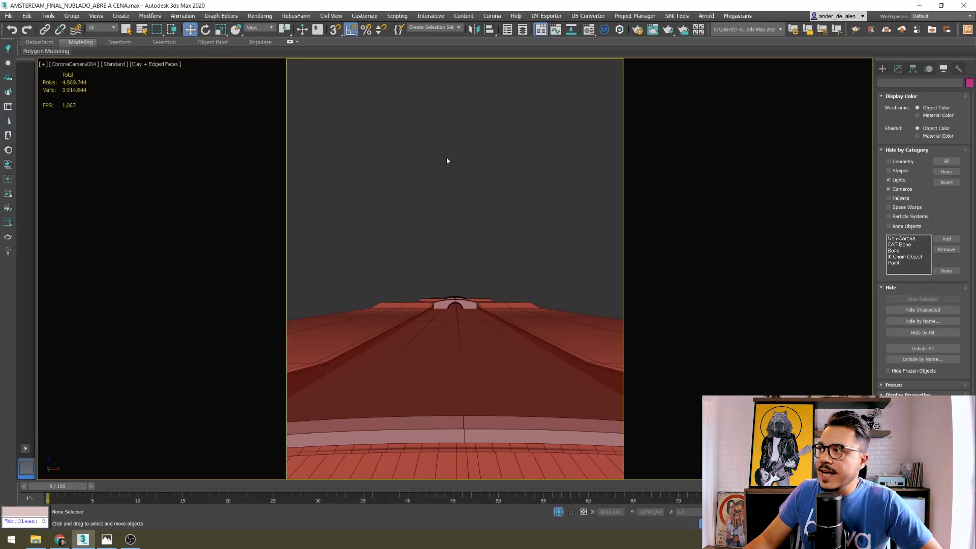
Unhide the PREDIOS layer in the Layer Explorer and put the explorer away
{"action": "left_click", "coordinate": [48, 16]}
{"action": "left_click", "coordinate": [56, 36]}
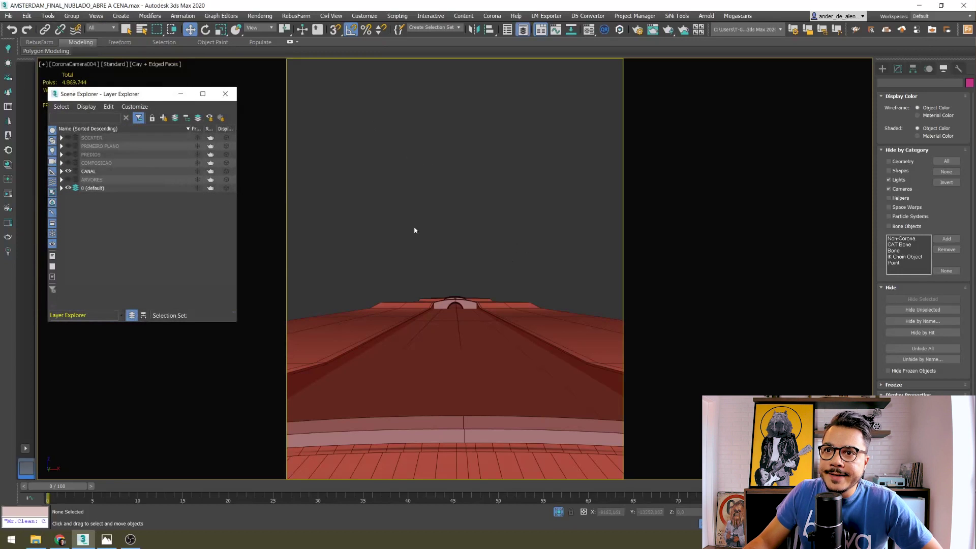
{"action": "left_click", "coordinate": [414, 230]}
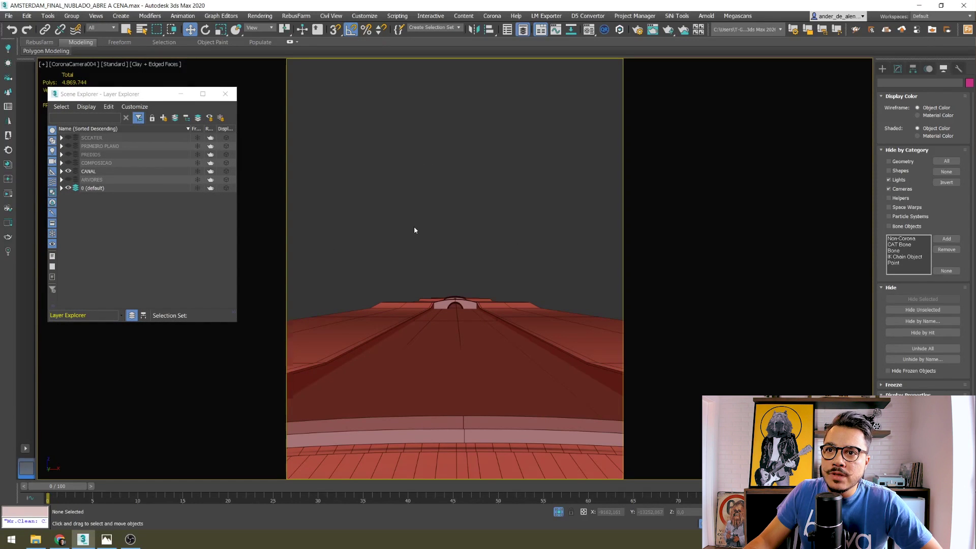
{"action": "left_click", "coordinate": [68, 154]}
{"action": "left_click", "coordinate": [225, 93]}
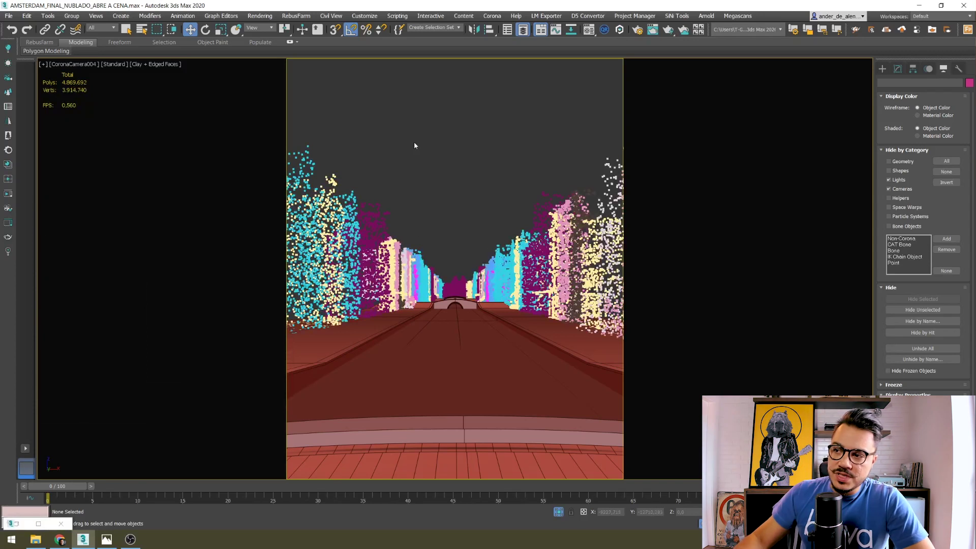
Select the row of buildings on one canal bank and inspect it in a perspective view
{"action": "left_click", "coordinate": [600, 229]}
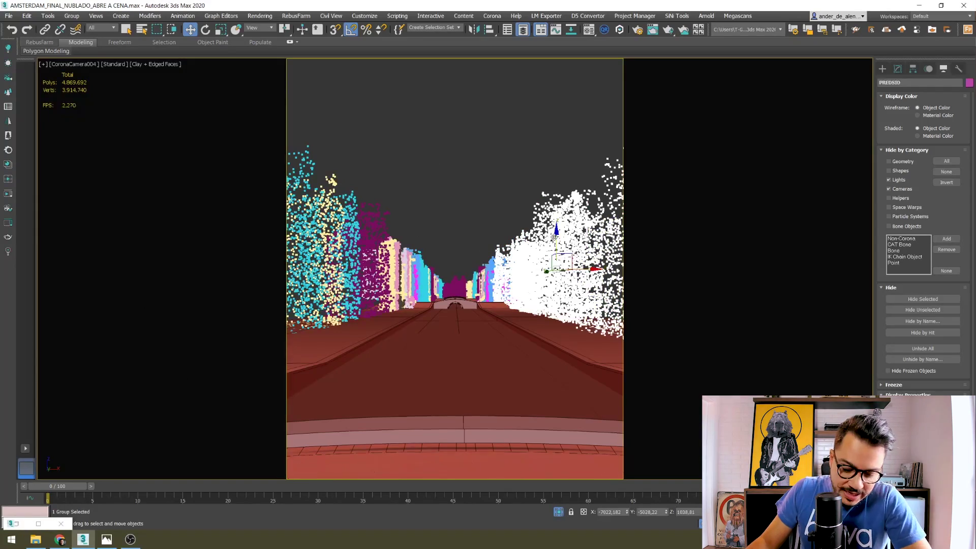
{"action": "key", "text": "p"}
{"action": "key", "text": "z"}
{"action": "middle_click_drag", "start_coordinate": [464, 292], "coordinate": [600, 242], "text": "alt"}
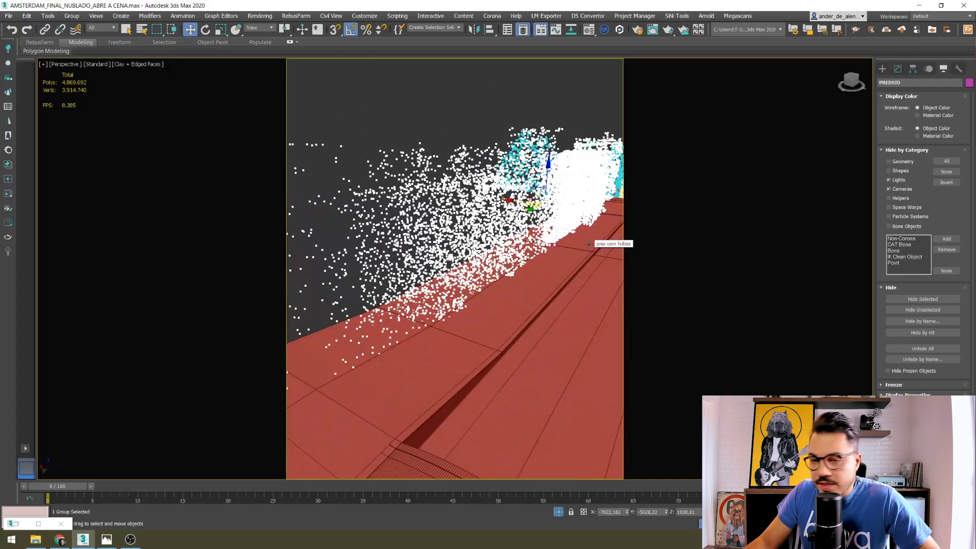
{"action": "middle_click_drag", "start_coordinate": [593, 294], "coordinate": [477, 270], "text": "alt"}
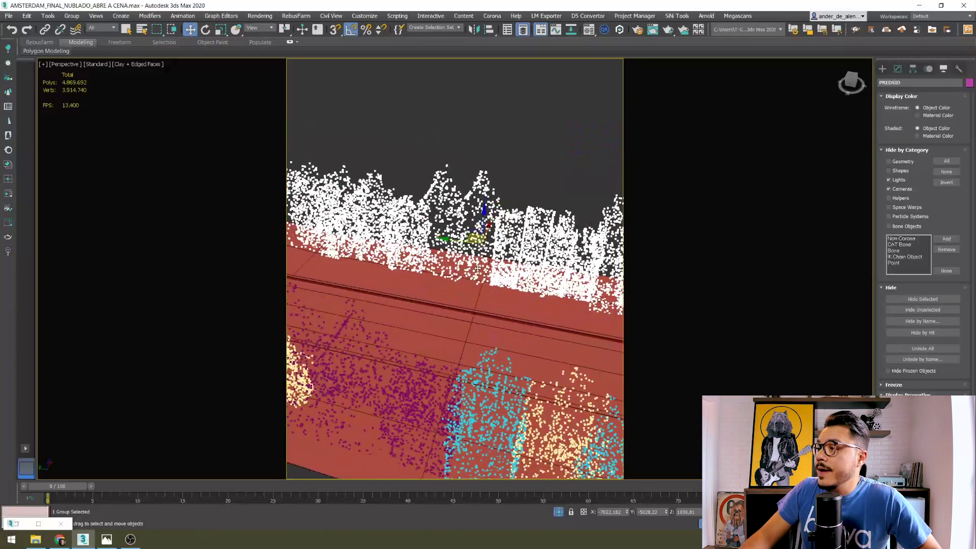
Examine the whole layout of building rows along both banks and across the ends of the canal
{"action": "scroll", "coordinate": [575, 282], "scroll_direction": "down", "scroll_amount": 5}
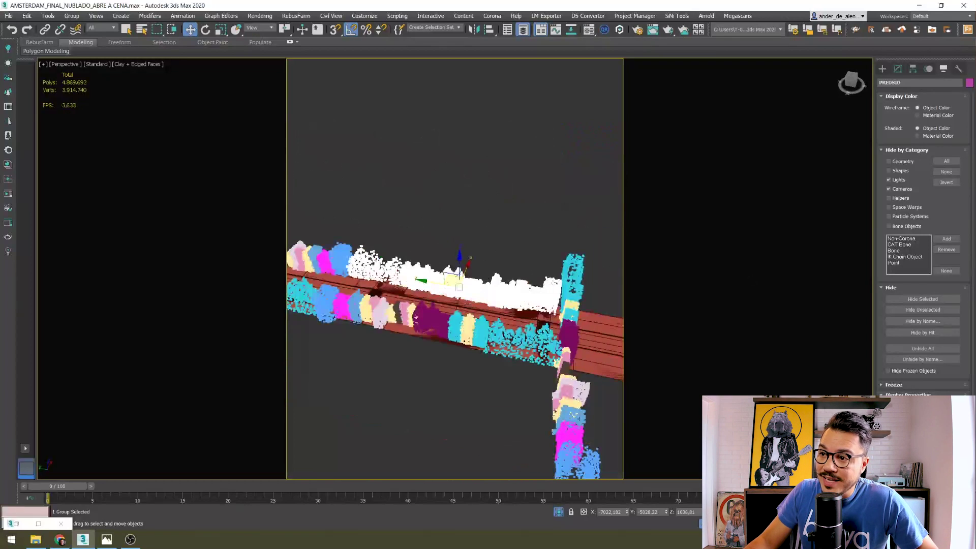
{"action": "middle_click_drag", "start_coordinate": [440, 245], "coordinate": [384, 330], "text": "alt"}
{"action": "left_click", "coordinate": [483, 331]}
{"action": "scroll", "coordinate": [482, 332], "scroll_direction": "up", "scroll_amount": 4}
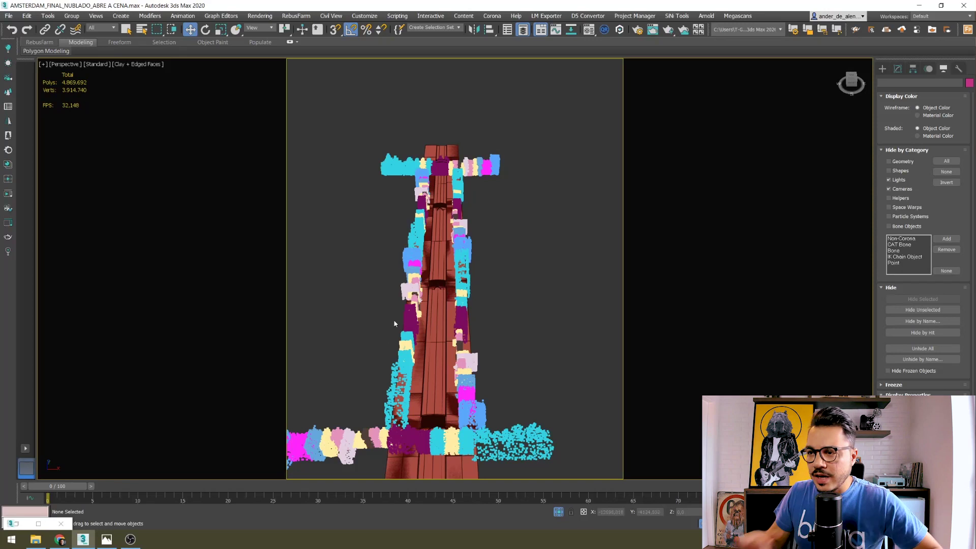
{"action": "middle_click_drag", "start_coordinate": [455, 362], "coordinate": [457, 293], "text": "alt"}
{"action": "left_click", "coordinate": [457, 293]}
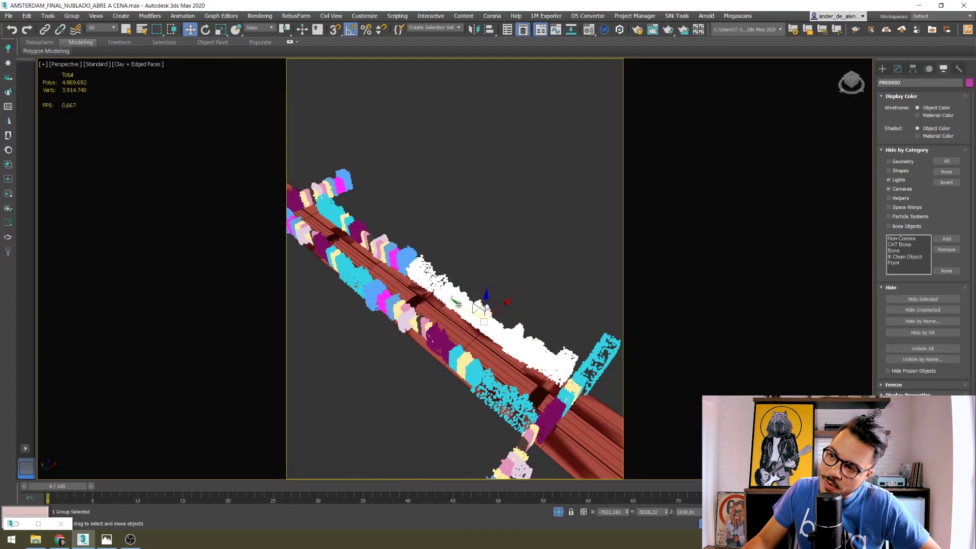
{"action": "middle_click_drag", "start_coordinate": [546, 366], "coordinate": [523, 305], "text": "alt"}
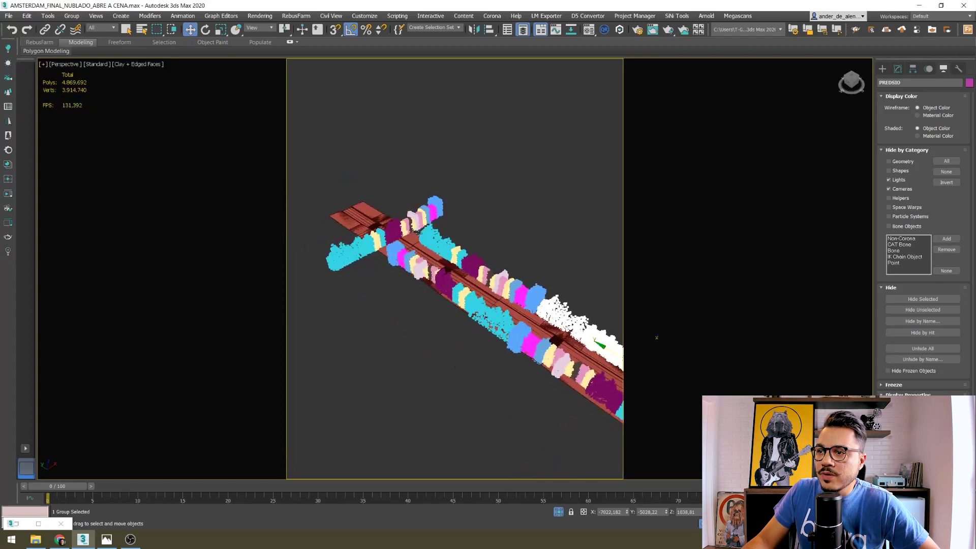
{"action": "scroll", "coordinate": [386, 213], "scroll_direction": "up", "scroll_amount": 5}
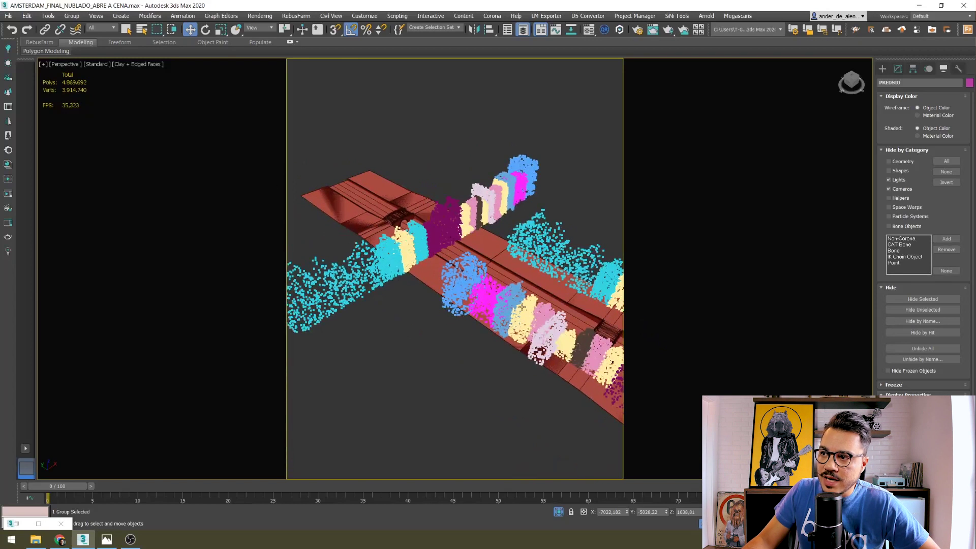
{"action": "scroll", "coordinate": [522, 306], "scroll_direction": "down", "scroll_amount": 5}
Check the scene through CoronaCamera004, then view the full model from the top and at an angle
{"action": "key", "text": "c"}
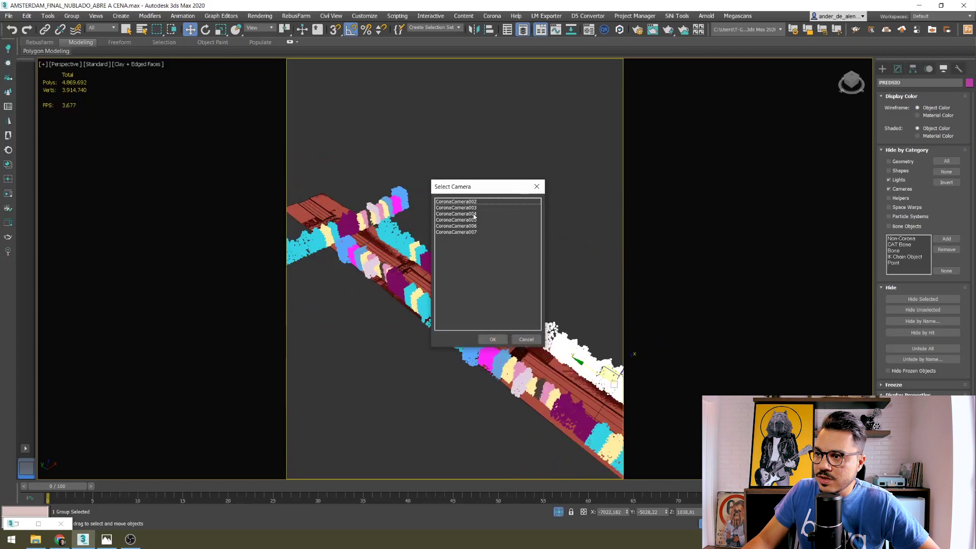
{"action": "double_click", "coordinate": [474, 214]}
{"action": "key", "text": "t"}
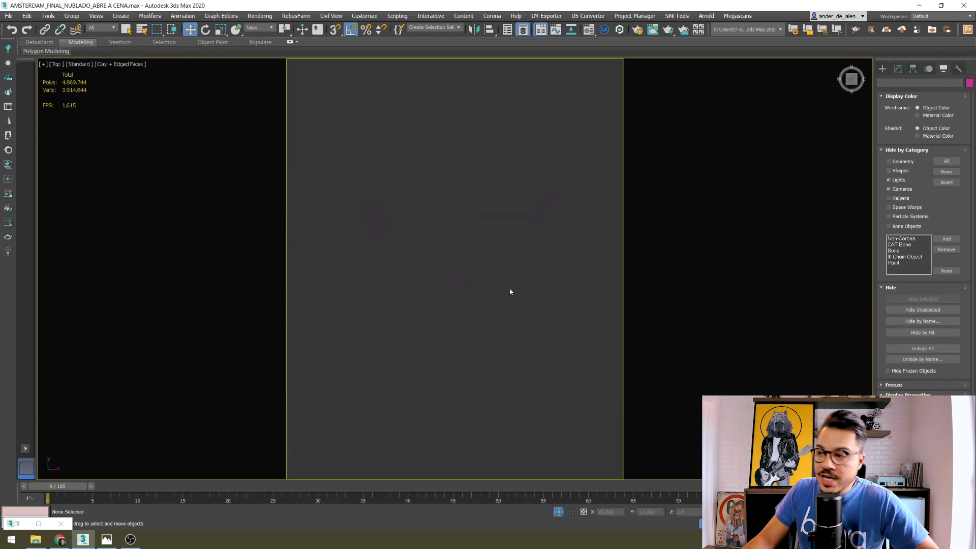
{"action": "key", "text": "z"}
{"action": "middle_click_drag", "start_coordinate": [493, 326], "coordinate": [554, 325], "text": "alt"}
Point out the row of buildings crossing the canal, then isolate the long building group on the far bank
{"action": "left_click", "coordinate": [556, 322]}
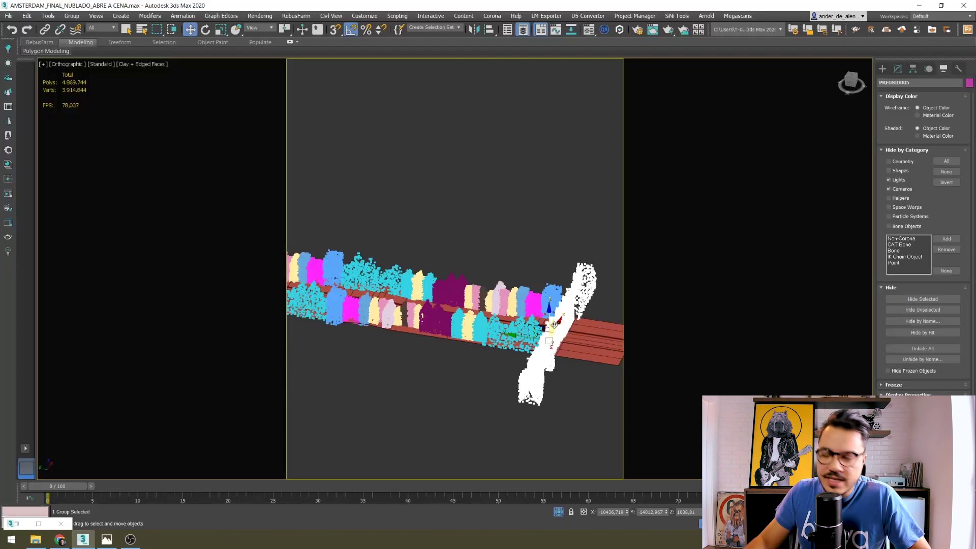
{"action": "left_click", "coordinate": [503, 240]}
{"action": "middle_click_drag", "start_coordinate": [504, 240], "coordinate": [481, 290], "text": "alt"}
{"action": "left_click", "coordinate": [481, 291]}
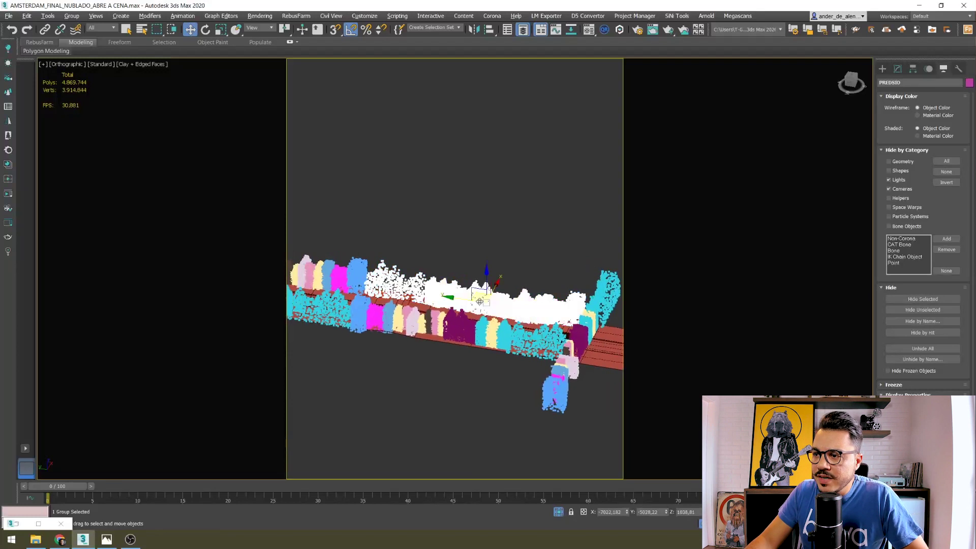
{"action": "key", "text": "alt+q"}
{"action": "middle_click_drag", "start_coordinate": [530, 361], "coordinate": [513, 376], "text": "alt"}
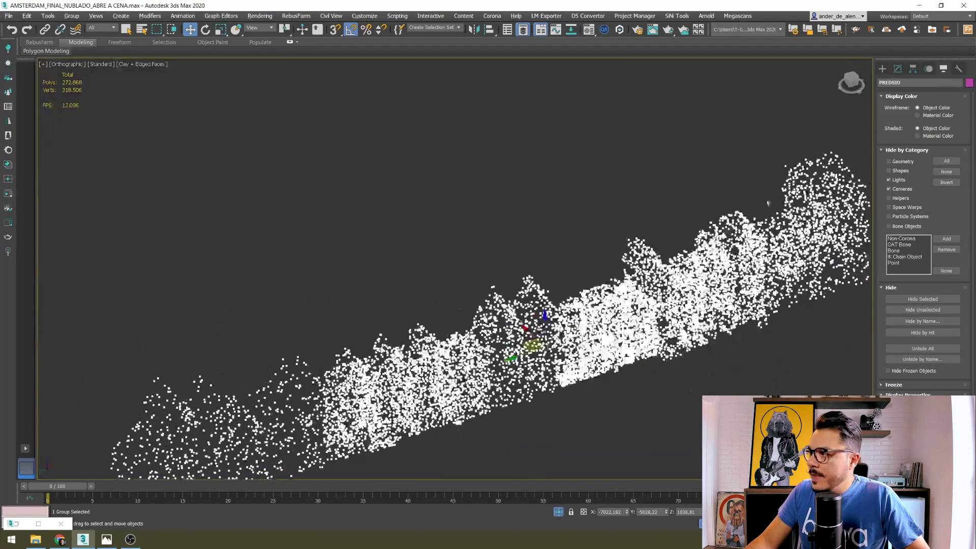
Open the isolated building group to access its individual buildings
{"action": "left_click", "coordinate": [898, 69]}
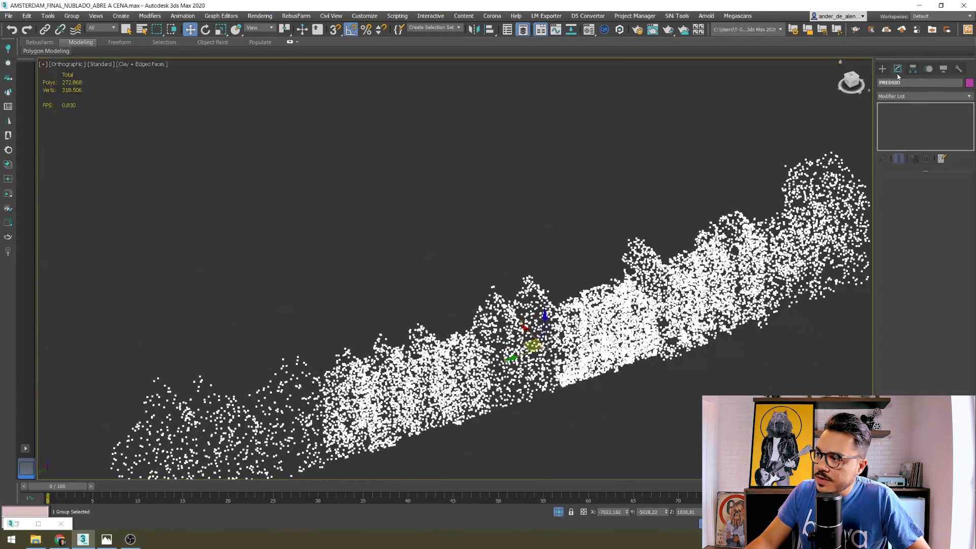
{"action": "left_click", "coordinate": [72, 16]}
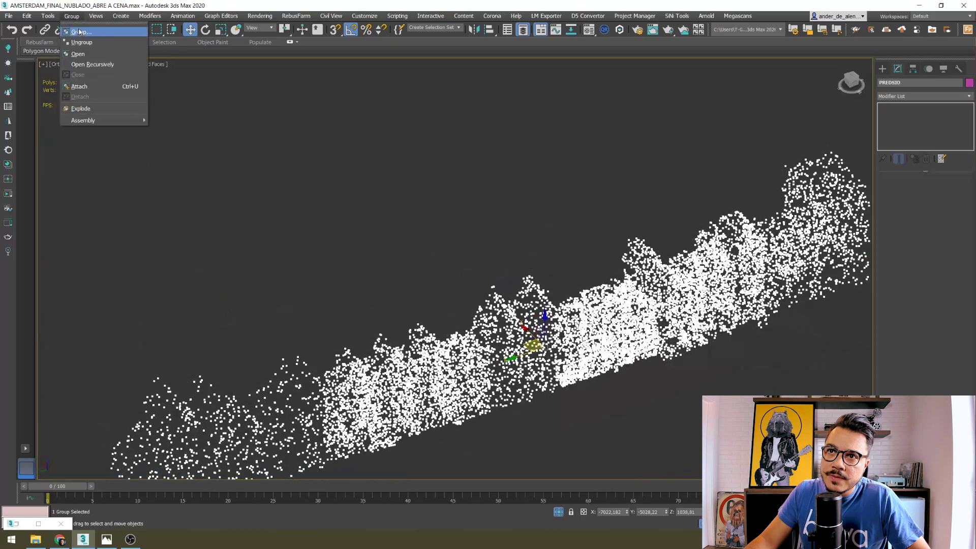
{"action": "left_click", "coordinate": [78, 53]}
Set the viewport display of the double-gabled Corona proxy in the middle of the row to Full mesh
{"action": "left_click", "coordinate": [486, 284]}
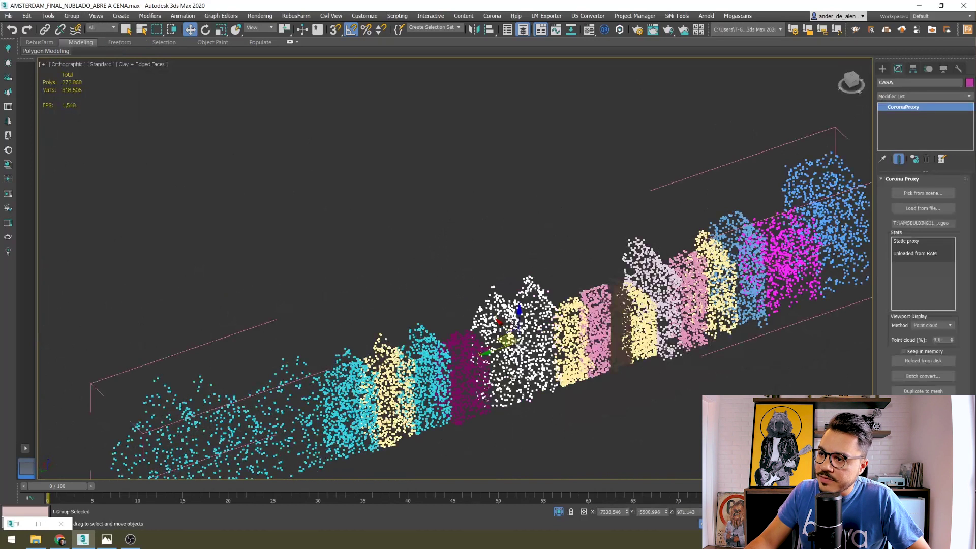
{"action": "scroll", "coordinate": [508, 376], "scroll_direction": "down", "scroll_amount": 2}
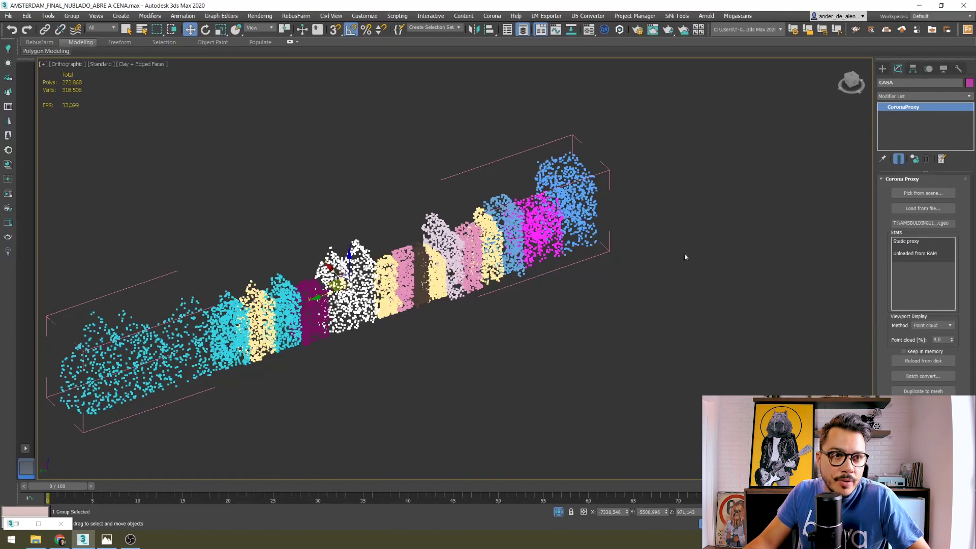
{"action": "left_click", "coordinate": [949, 325]}
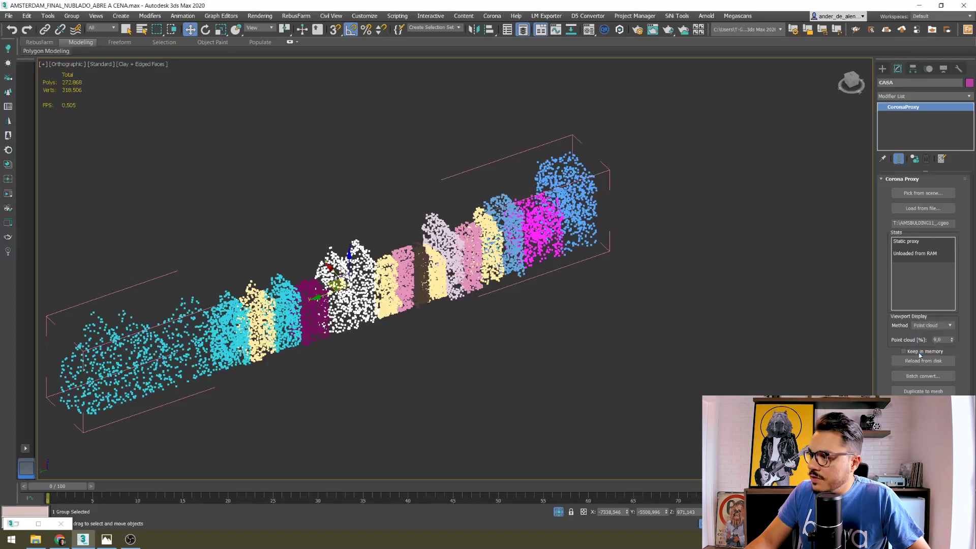
{"action": "left_click", "coordinate": [921, 351]}
{"action": "left_click", "coordinate": [525, 374]}
{"action": "scroll", "coordinate": [337, 268], "scroll_direction": "up", "scroll_amount": 8}
{"action": "scroll", "coordinate": [337, 267], "scroll_direction": "up", "scroll_amount": 2}
{"action": "scroll", "coordinate": [337, 268], "scroll_direction": "down", "scroll_amount": 6}
{"action": "middle_click_drag", "start_coordinate": [336, 268], "coordinate": [441, 280], "text": "alt"}
Set the two narrow building proxies beside the double-gabled building to Full mesh display
{"action": "left_click", "coordinate": [441, 279]}
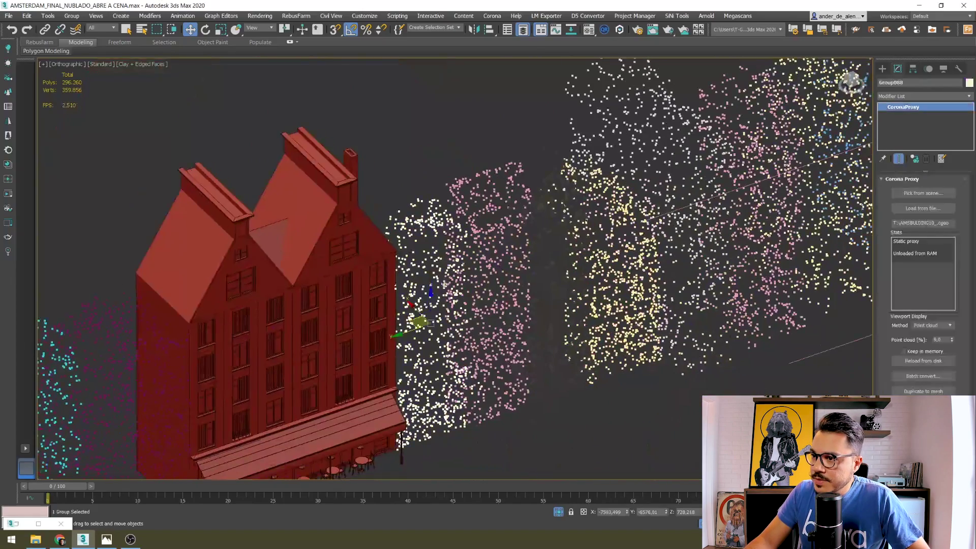
{"action": "left_click", "coordinate": [925, 326]}
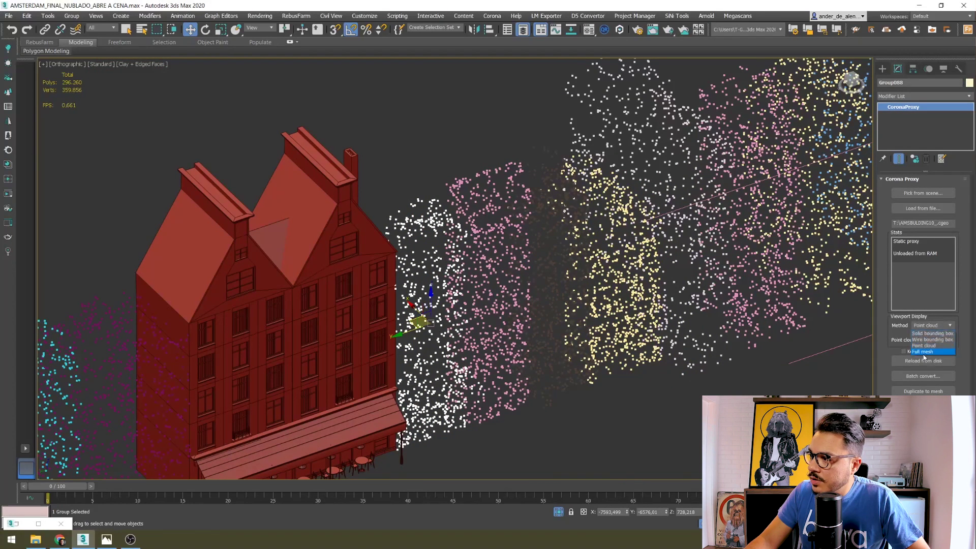
{"action": "left_click", "coordinate": [924, 352]}
{"action": "left_click", "coordinate": [469, 152]}
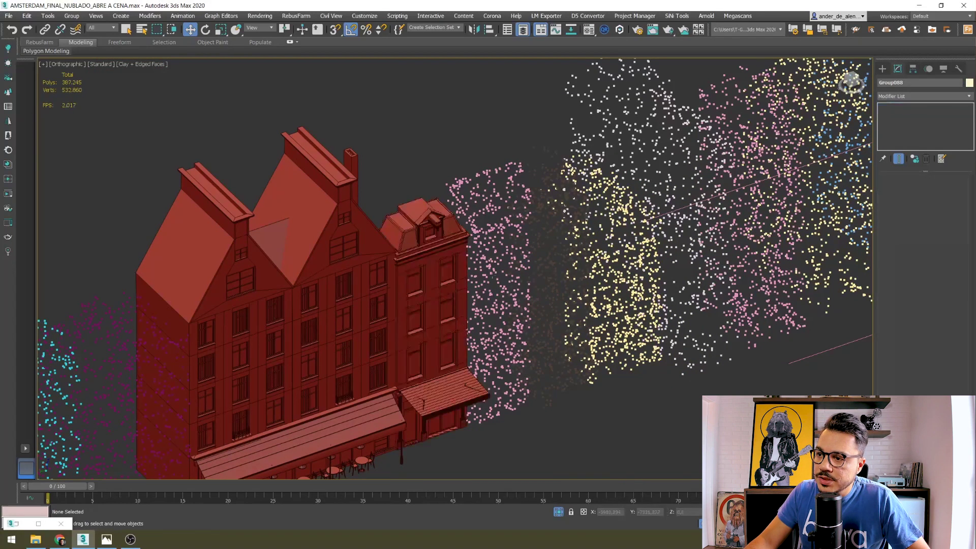
{"action": "left_click", "coordinate": [521, 254]}
{"action": "left_click", "coordinate": [932, 325]}
{"action": "left_click", "coordinate": [921, 354]}
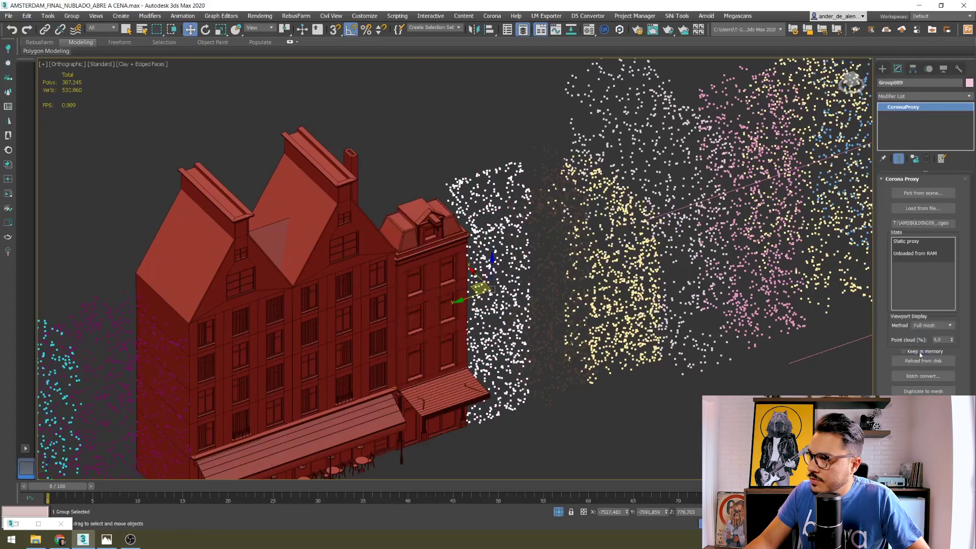
{"action": "left_click", "coordinate": [468, 145]}
Set the narrow-gabled building proxy between the pink and blue point clouds to Full mesh display
{"action": "middle_click_drag", "start_coordinate": [467, 144], "coordinate": [315, 321], "text": "alt"}
{"action": "left_click", "coordinate": [527, 205]}
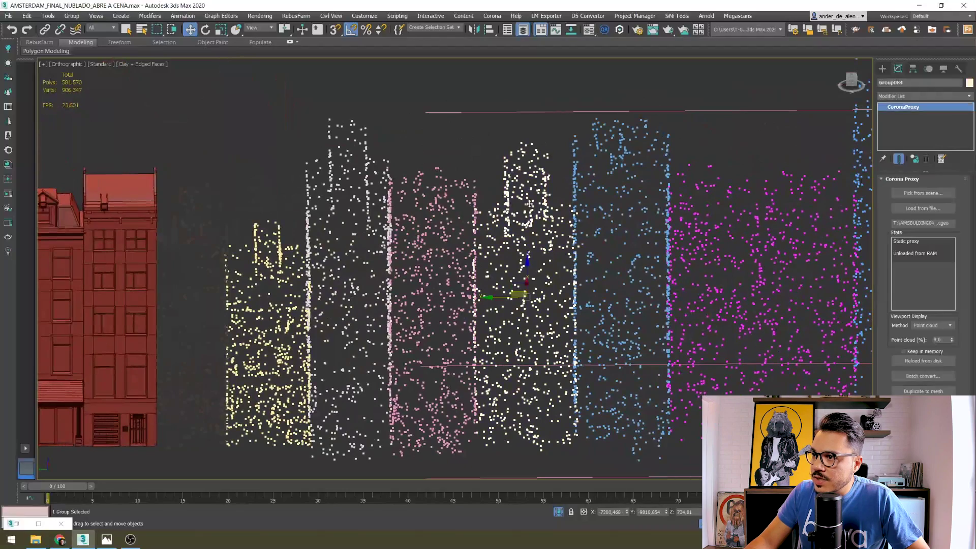
{"action": "left_click", "coordinate": [932, 325]}
{"action": "left_click", "coordinate": [923, 351]}
{"action": "scroll", "coordinate": [588, 299], "scroll_direction": "up", "scroll_amount": 8}
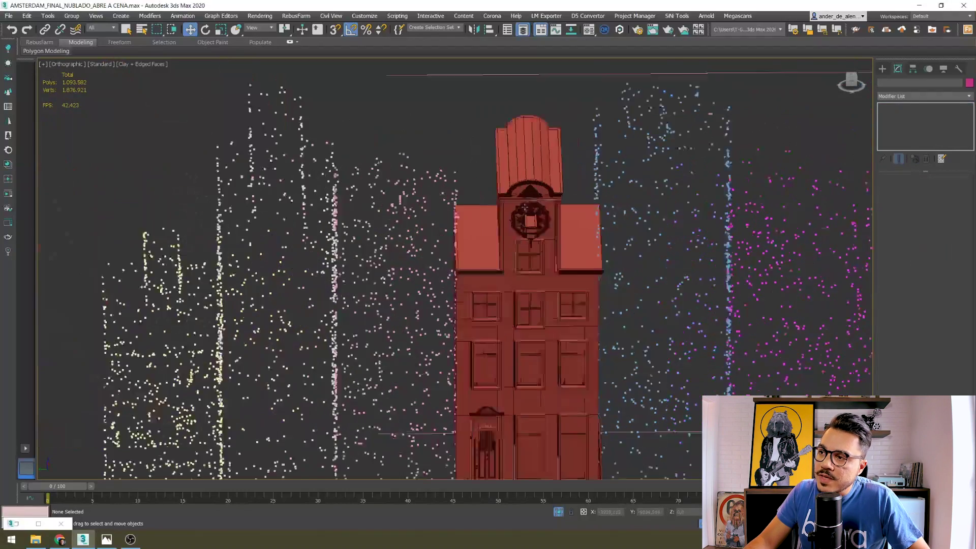
Set the wide cyan proxy block at the far end of the row to Full mesh display
{"action": "scroll", "coordinate": [588, 300], "scroll_direction": "down", "scroll_amount": 8}
{"action": "middle_click_drag", "start_coordinate": [203, 300], "coordinate": [376, 300]}
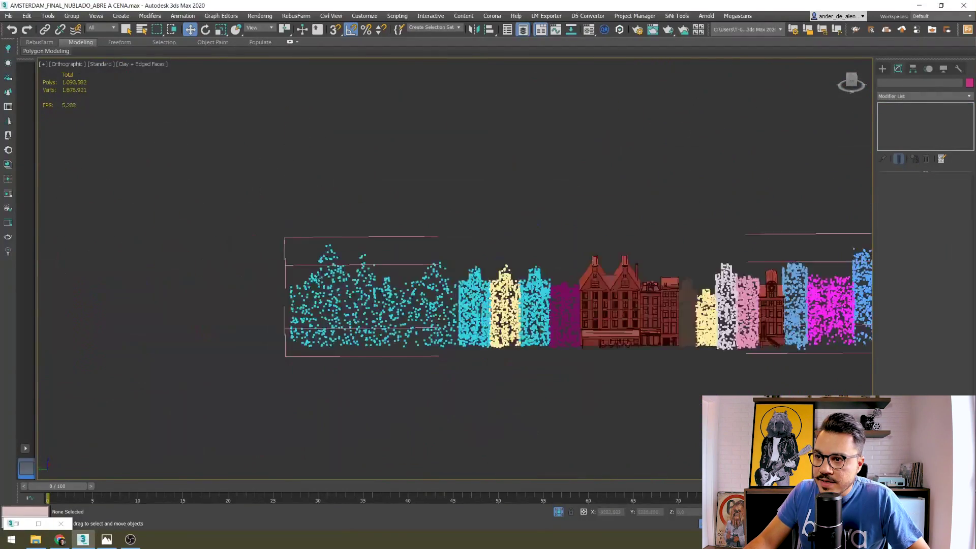
{"action": "scroll", "coordinate": [376, 300], "scroll_direction": "up", "scroll_amount": 2}
{"action": "left_click", "coordinate": [376, 298]}
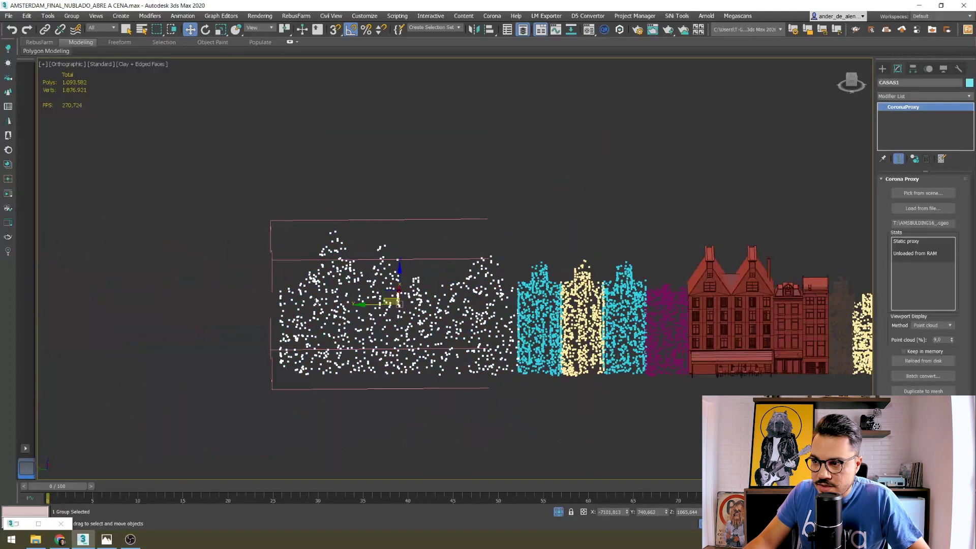
{"action": "left_click", "coordinate": [947, 329]}
{"action": "left_click", "coordinate": [922, 351]}
Examine the modelled facades of the wide end block and compare them with the point-cloud buildings along the row
{"action": "scroll", "coordinate": [555, 212], "scroll_direction": "up", "scroll_amount": 8}
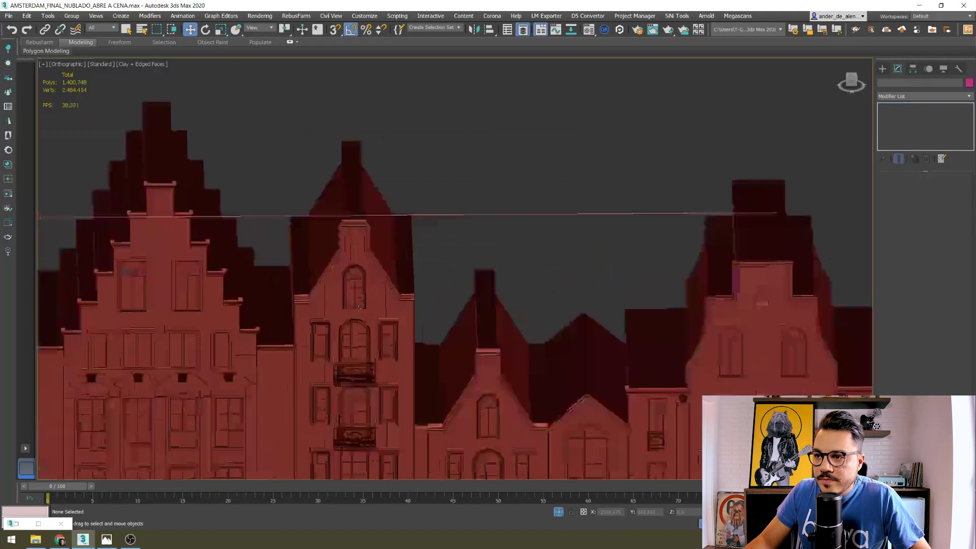
{"action": "scroll", "coordinate": [373, 309], "scroll_direction": "down", "scroll_amount": 3}
{"action": "middle_click_drag", "start_coordinate": [538, 321], "coordinate": [429, 224]}
{"action": "scroll", "coordinate": [429, 224], "scroll_direction": "down", "scroll_amount": 5}
{"action": "middle_click_drag", "start_coordinate": [541, 250], "coordinate": [427, 246]}
{"action": "middle_click_drag", "start_coordinate": [516, 310], "coordinate": [306, 279]}
{"action": "scroll", "coordinate": [553, 336], "scroll_direction": "up", "scroll_amount": 5}
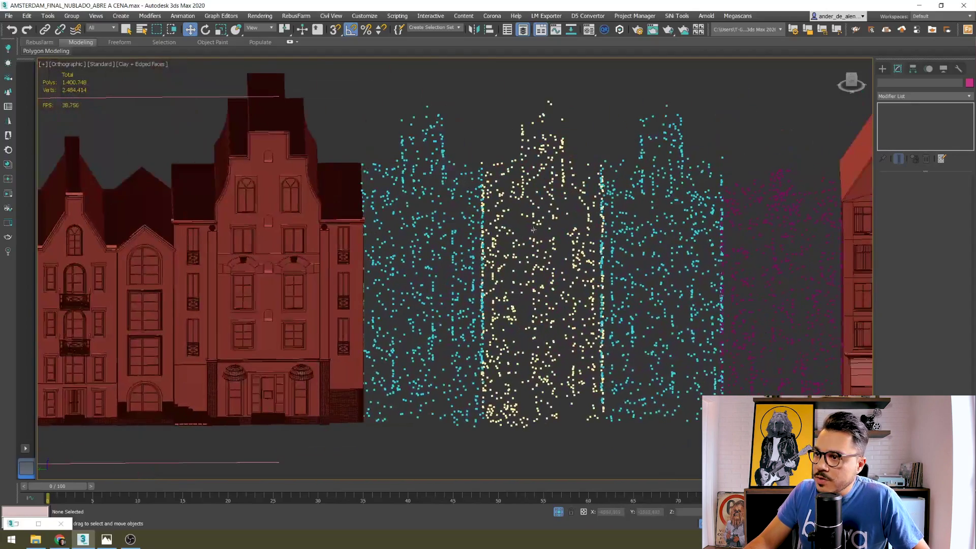
{"action": "scroll", "coordinate": [385, 286], "scroll_direction": "down", "scroll_amount": 3}
{"action": "middle_click_drag", "start_coordinate": [385, 286], "coordinate": [414, 276]}
{"action": "scroll", "coordinate": [441, 282], "scroll_direction": "down", "scroll_amount": 3}
{"action": "scroll", "coordinate": [441, 282], "scroll_direction": "up", "scroll_amount": 2}
{"action": "scroll", "coordinate": [594, 303], "scroll_direction": "down", "scroll_amount": 4}
{"action": "middle_click_drag", "start_coordinate": [593, 302], "coordinate": [500, 295]}
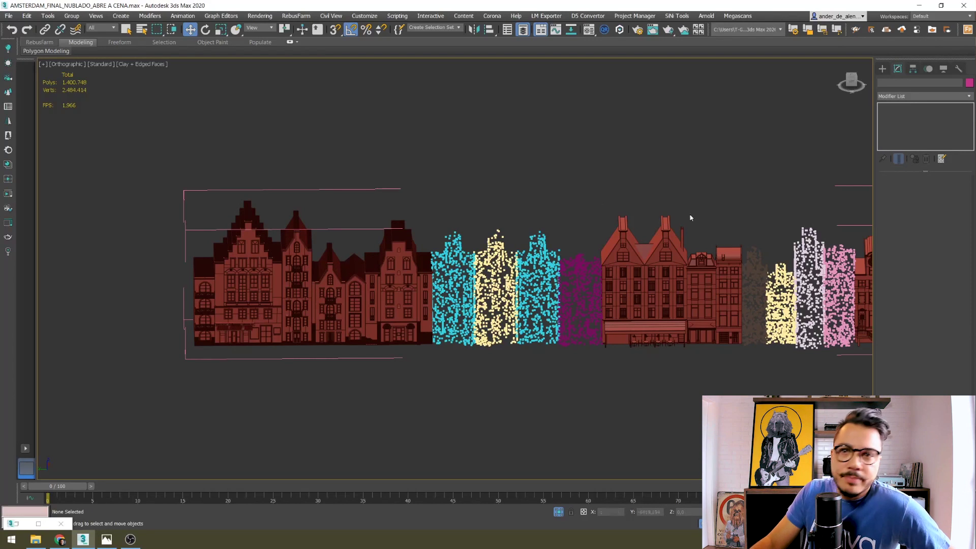
{"action": "middle_click_drag", "start_coordinate": [690, 218], "coordinate": [682, 207]}
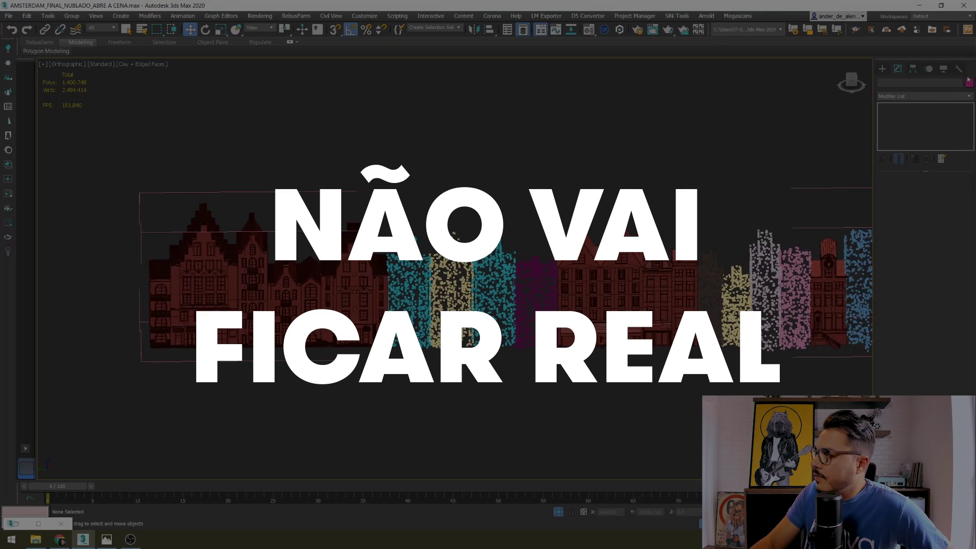
Change the viewport shading to Facets and turn off the edged faces
{"action": "left_click", "coordinate": [943, 69]}
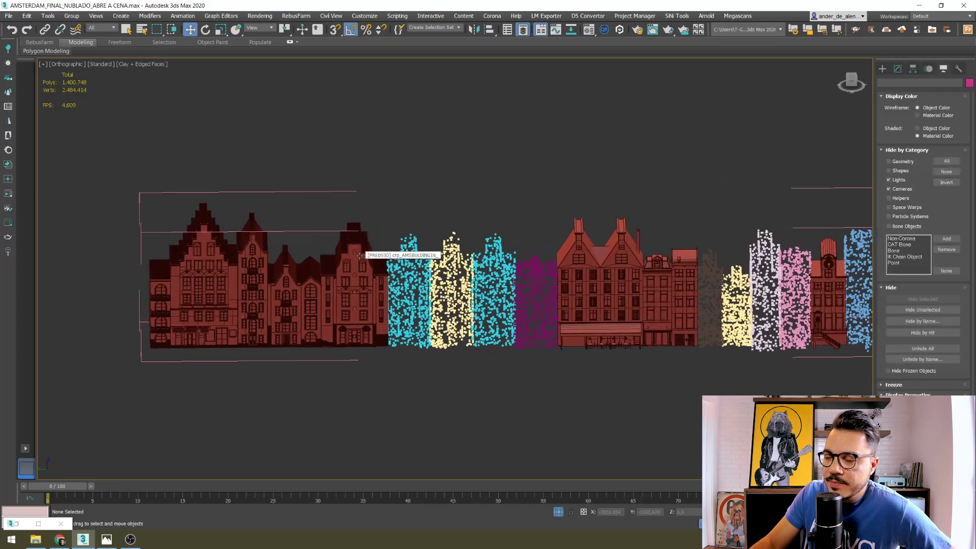
{"action": "middle_click_drag", "start_coordinate": [359, 256], "coordinate": [208, 256]}
{"action": "left_click", "coordinate": [155, 64]}
{"action": "left_click", "coordinate": [175, 82]}
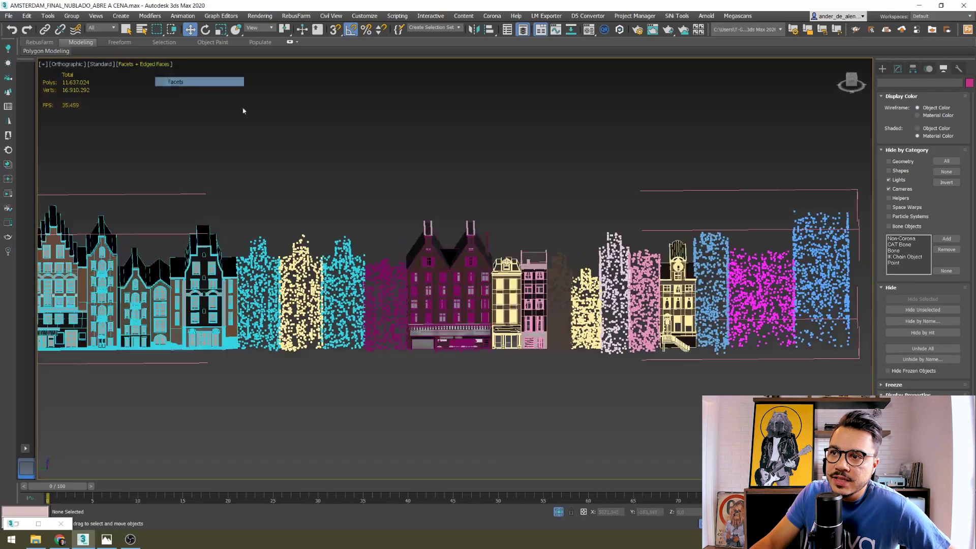
{"action": "middle_click_drag", "start_coordinate": [241, 109], "coordinate": [449, 116]}
Examine the brick, window and balcony materials on the end block's facades, including the restaurant front
{"action": "scroll", "coordinate": [258, 305], "scroll_direction": "up", "scroll_amount": 5}
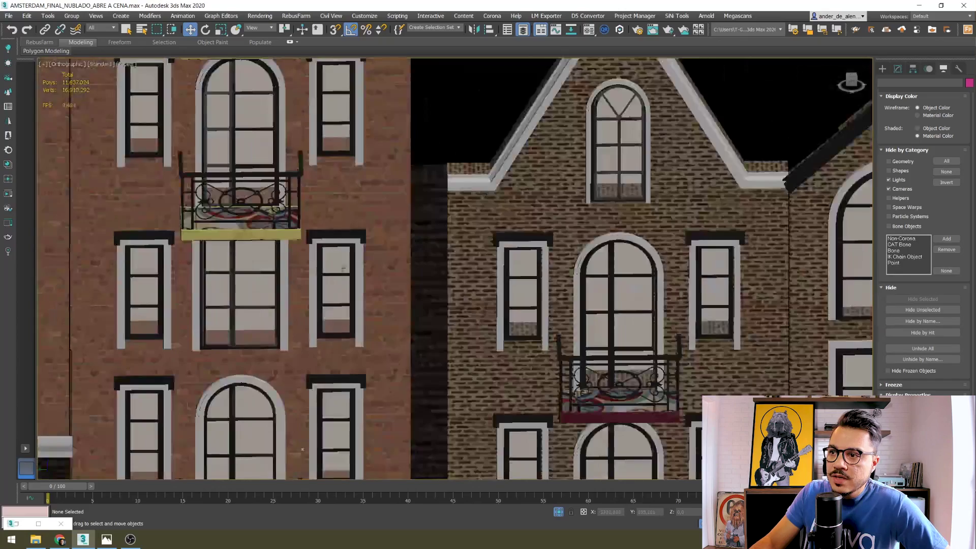
{"action": "scroll", "coordinate": [325, 326], "scroll_direction": "down", "scroll_amount": 3}
{"action": "scroll", "coordinate": [326, 327], "scroll_direction": "down", "scroll_amount": 5}
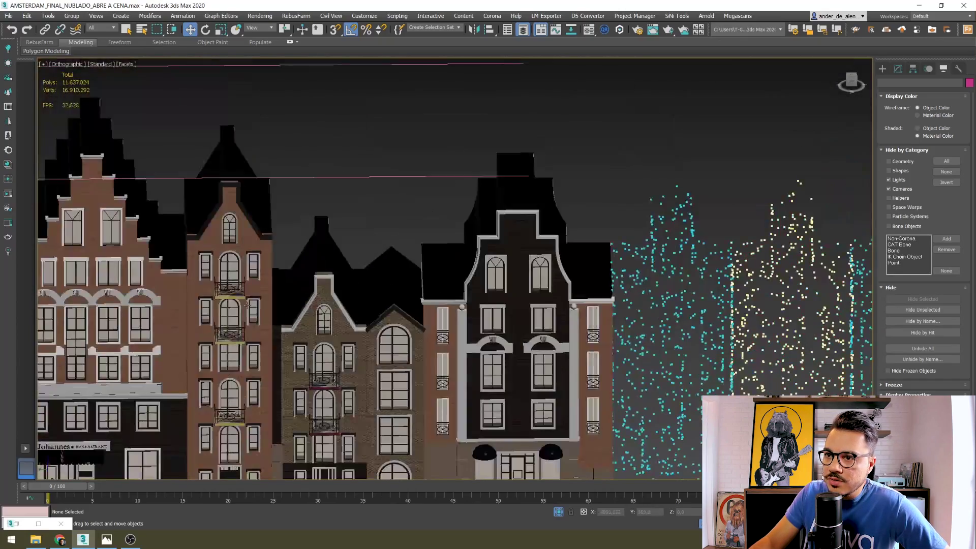
{"action": "scroll", "coordinate": [388, 315], "scroll_direction": "up", "scroll_amount": 3}
{"action": "scroll", "coordinate": [244, 380], "scroll_direction": "down", "scroll_amount": 2}
{"action": "scroll", "coordinate": [305, 366], "scroll_direction": "up", "scroll_amount": 5}
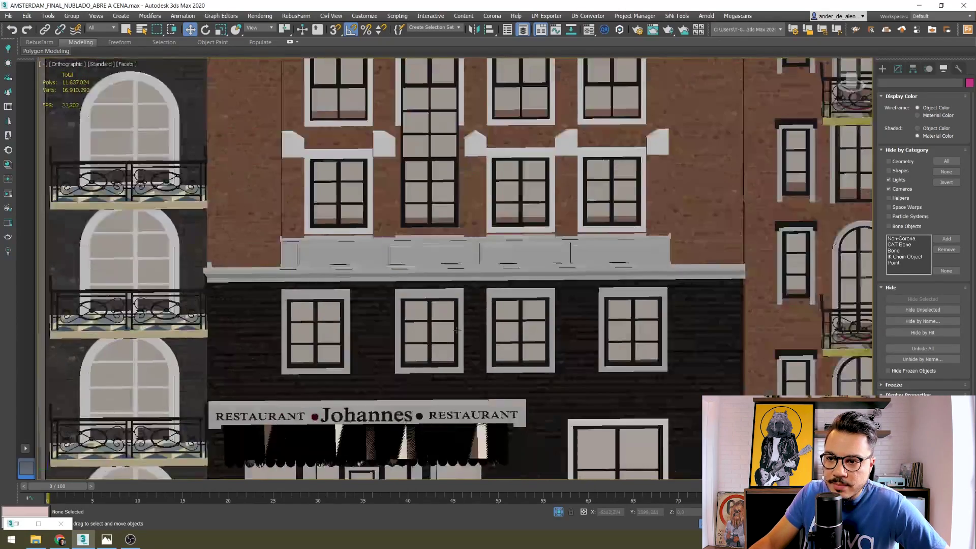
{"action": "middle_click_drag", "start_coordinate": [534, 315], "coordinate": [316, 298]}
{"action": "scroll", "coordinate": [599, 350], "scroll_direction": "down", "scroll_amount": 2}
{"action": "middle_click_drag", "start_coordinate": [598, 349], "coordinate": [330, 318]}
Examine the café awnings, curtained windows, roofs and brick side wall of the double-gabled building and its neighbours
{"action": "scroll", "coordinate": [524, 366], "scroll_direction": "up", "scroll_amount": 5}
{"action": "scroll", "coordinate": [524, 366], "scroll_direction": "down", "scroll_amount": 5}
{"action": "scroll", "coordinate": [453, 389], "scroll_direction": "up", "scroll_amount": 4}
{"action": "scroll", "coordinate": [329, 318], "scroll_direction": "up", "scroll_amount": 2}
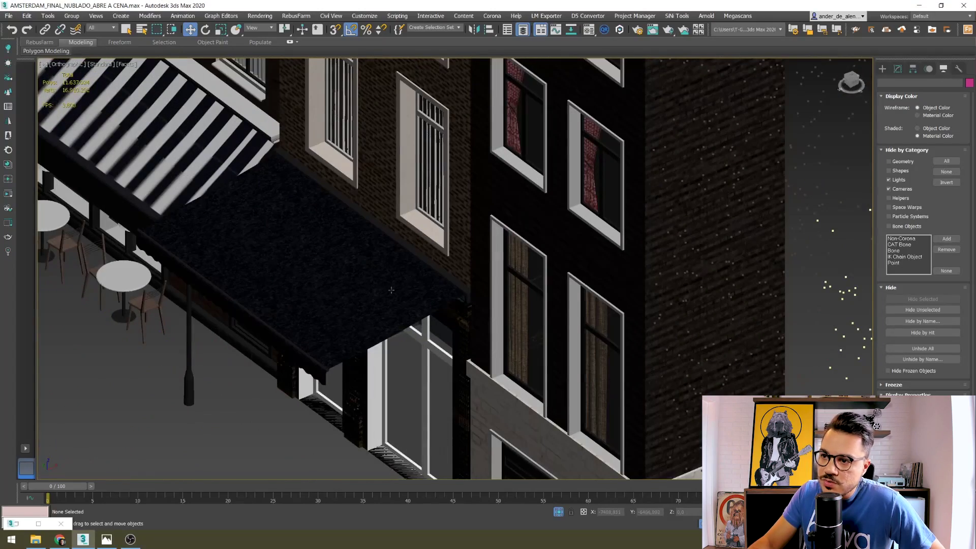
{"action": "scroll", "coordinate": [329, 318], "scroll_direction": "down", "scroll_amount": 5}
{"action": "scroll", "coordinate": [364, 391], "scroll_direction": "up", "scroll_amount": 7}
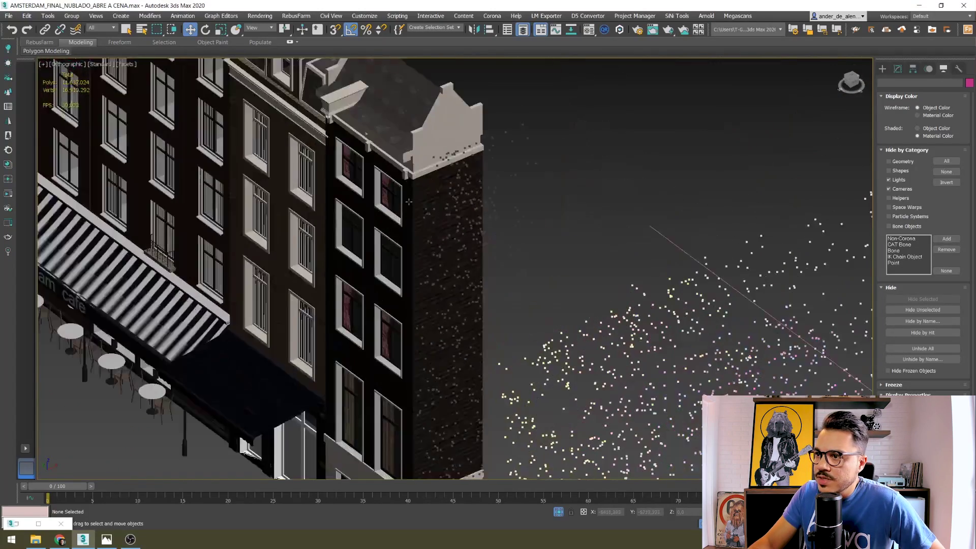
{"action": "scroll", "coordinate": [364, 391], "scroll_direction": "down", "scroll_amount": 5}
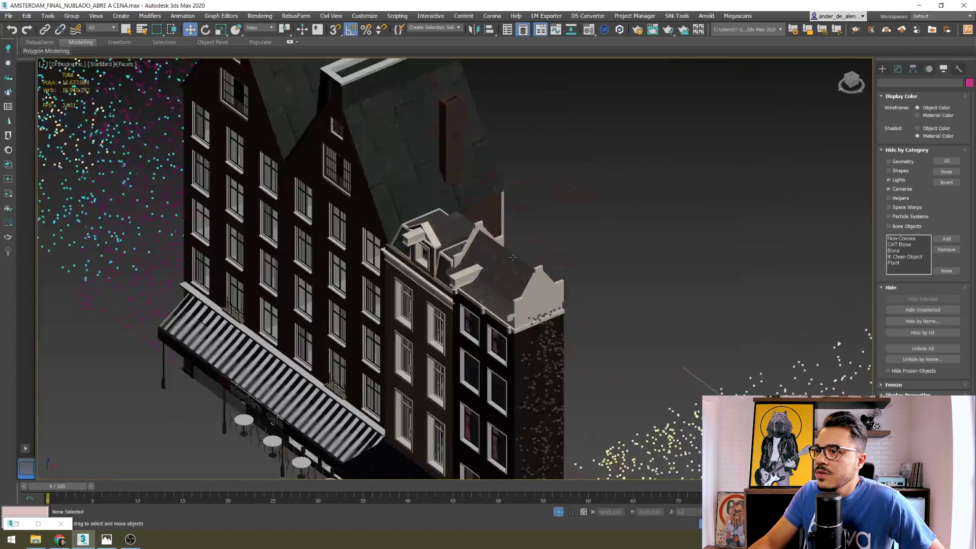
{"action": "scroll", "coordinate": [503, 286], "scroll_direction": "up", "scroll_amount": 6}
{"action": "scroll", "coordinate": [439, 336], "scroll_direction": "down", "scroll_amount": 3}
{"action": "scroll", "coordinate": [427, 273], "scroll_direction": "up", "scroll_amount": 3}
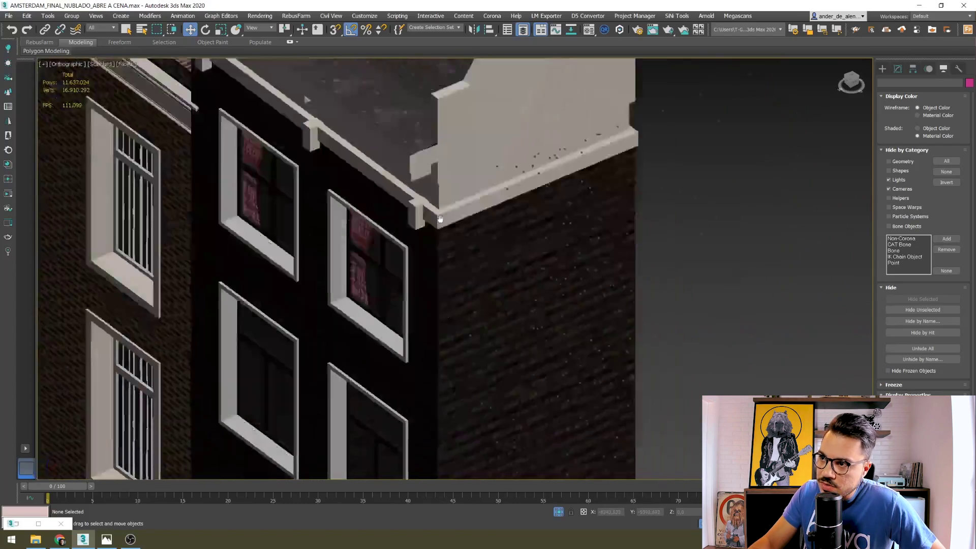
{"action": "scroll", "coordinate": [427, 272], "scroll_direction": "down", "scroll_amount": 5}
Set the shaded display of objects to Object Color
{"action": "left_click", "coordinate": [937, 128]}
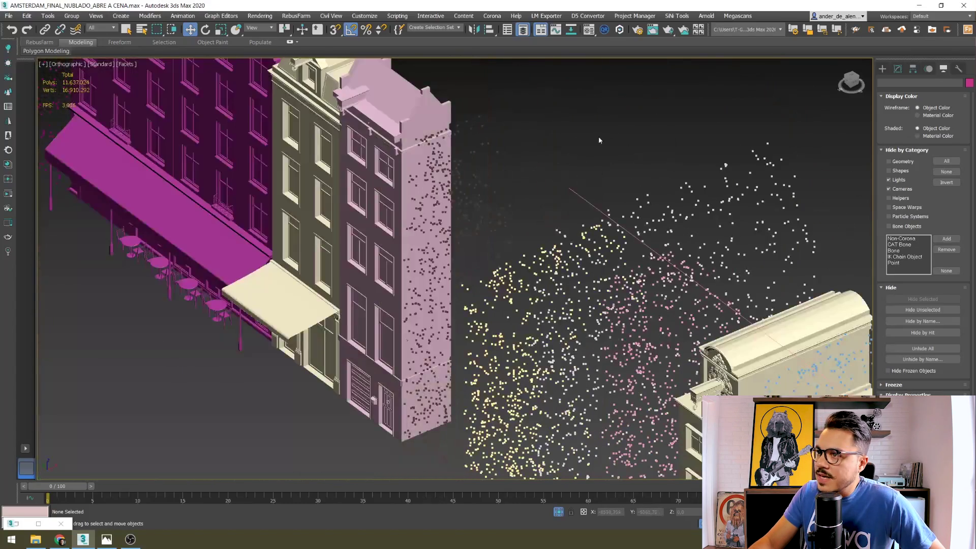
{"action": "scroll", "coordinate": [598, 136], "scroll_direction": "down", "scroll_amount": 4}
{"action": "scroll", "coordinate": [394, 301], "scroll_direction": "down", "scroll_amount": 2}
Close the opened building group and exit isolation to bring back the whole scene
{"action": "left_click", "coordinate": [534, 232]}
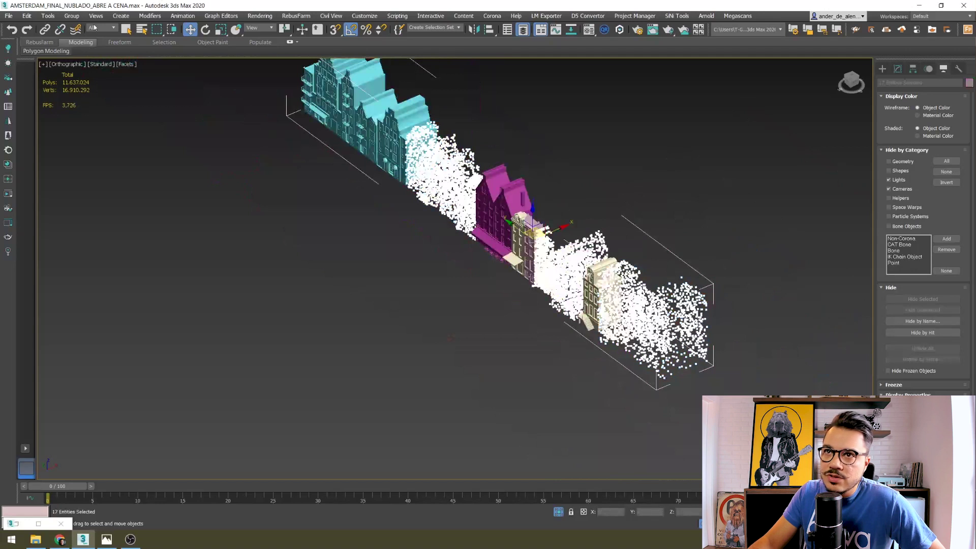
{"action": "left_click", "coordinate": [72, 15]}
{"action": "left_click", "coordinate": [73, 76]}
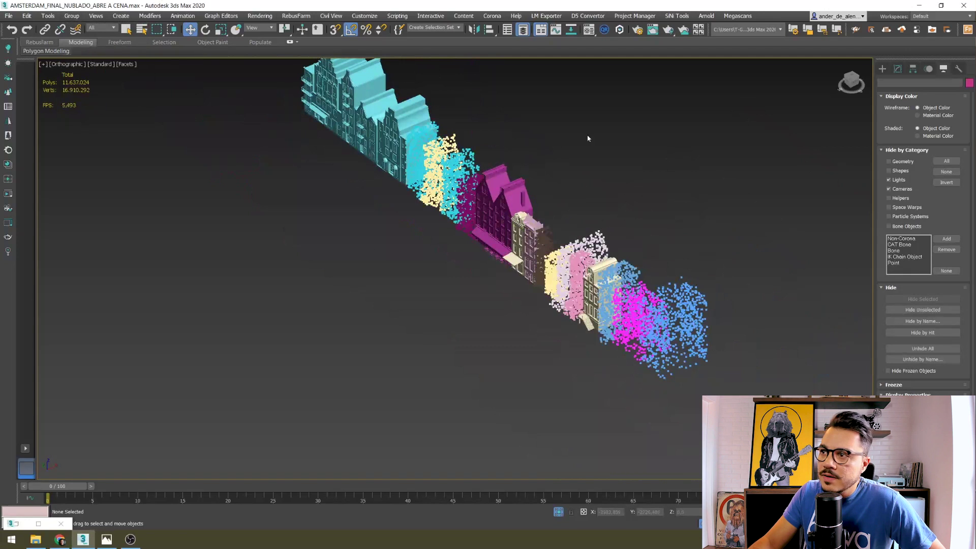
{"action": "left_click", "coordinate": [559, 512]}
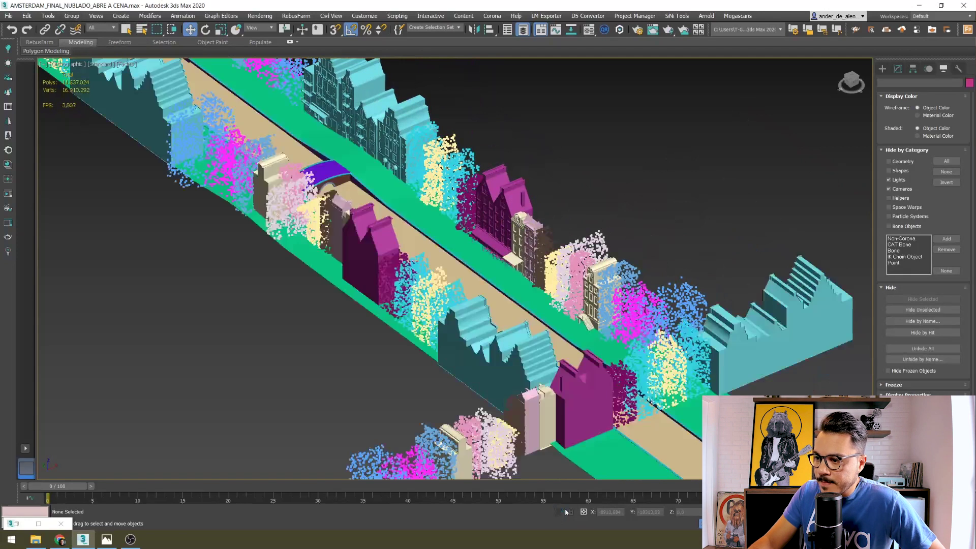
View the scene through CoronaCamera004 with safe frames shown
{"action": "key", "text": "z"}
{"action": "key", "text": "c"}
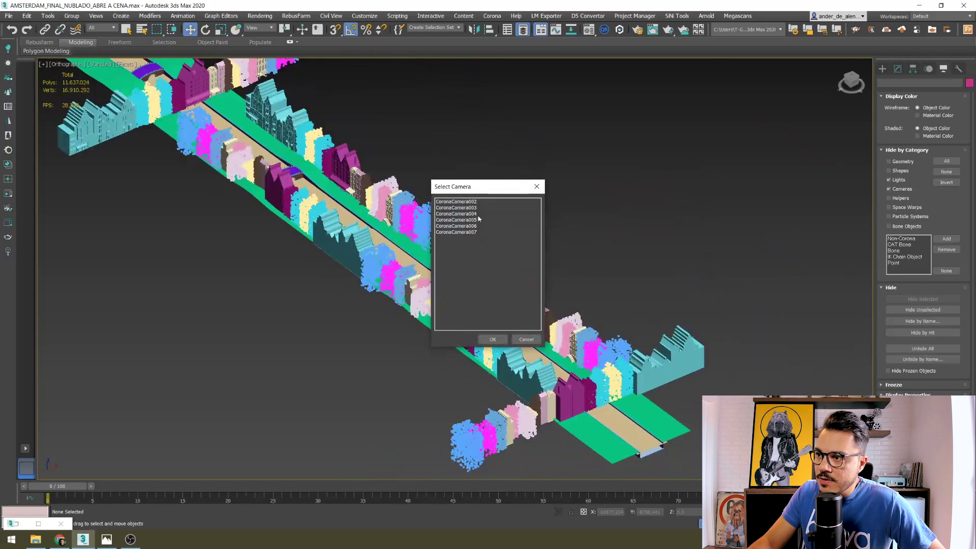
{"action": "double_click", "coordinate": [477, 220]}
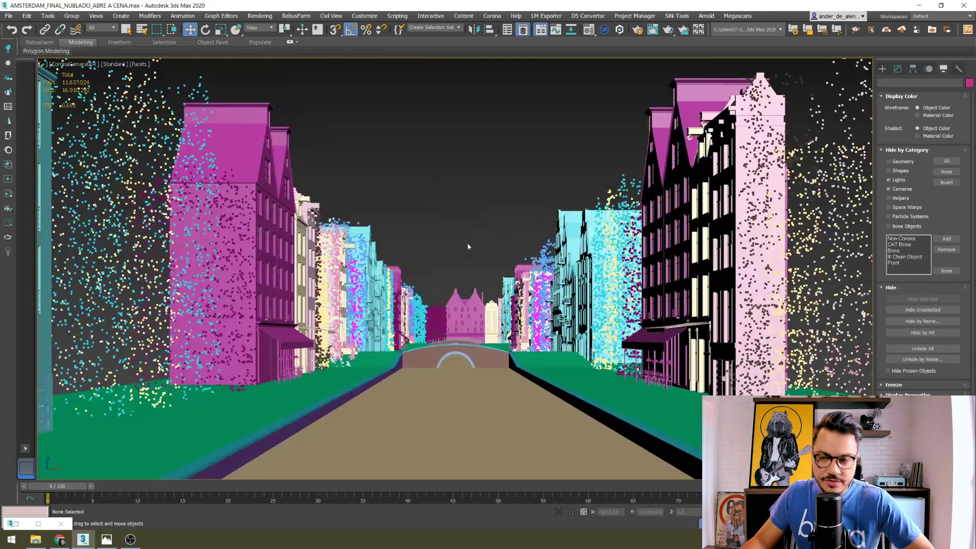
{"action": "key", "text": "shift+f"}
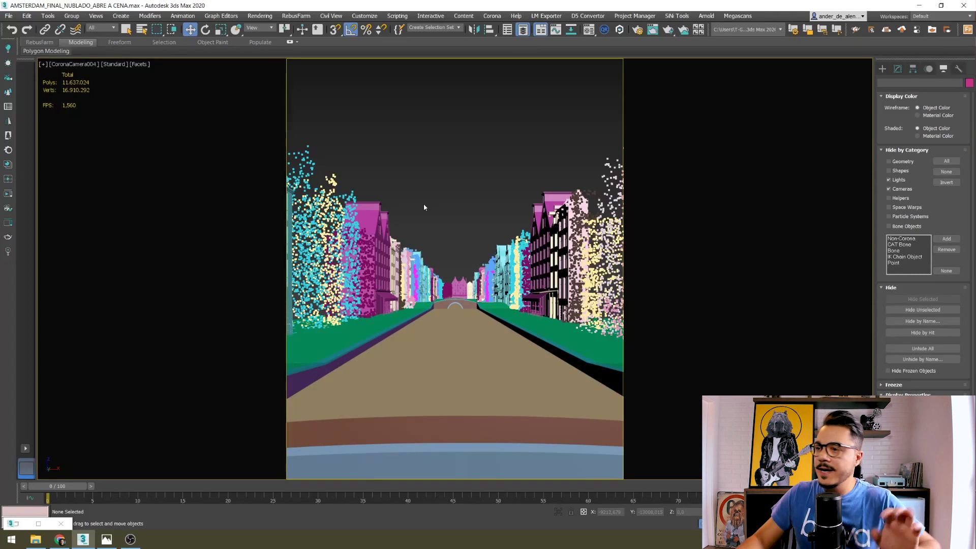
Make the ARVORES layer visible in the Layer Explorer
{"action": "key", "text": "l"}
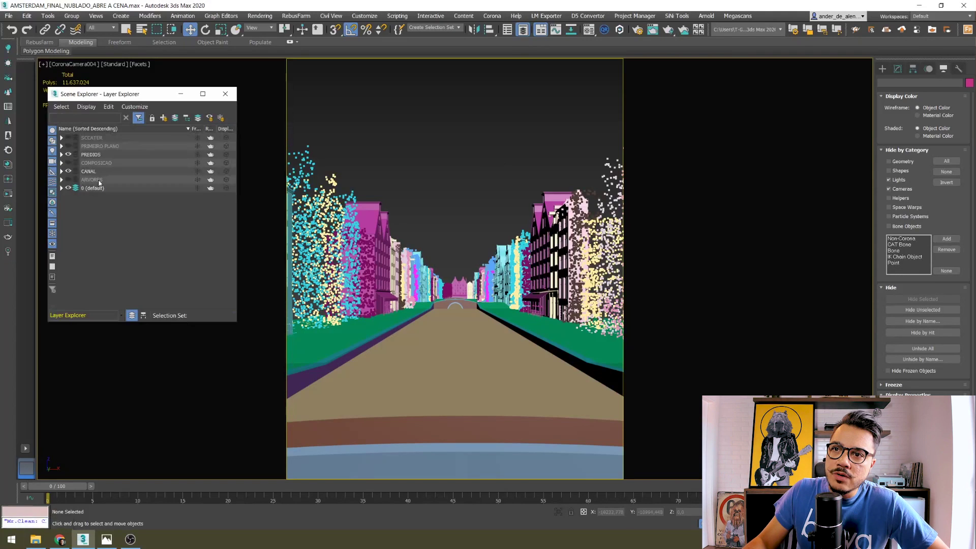
{"action": "left_click", "coordinate": [68, 179]}
Preview the foreground tree proxy as Full mesh, restore its Point cloud display and deselect it
{"action": "left_click", "coordinate": [408, 135]}
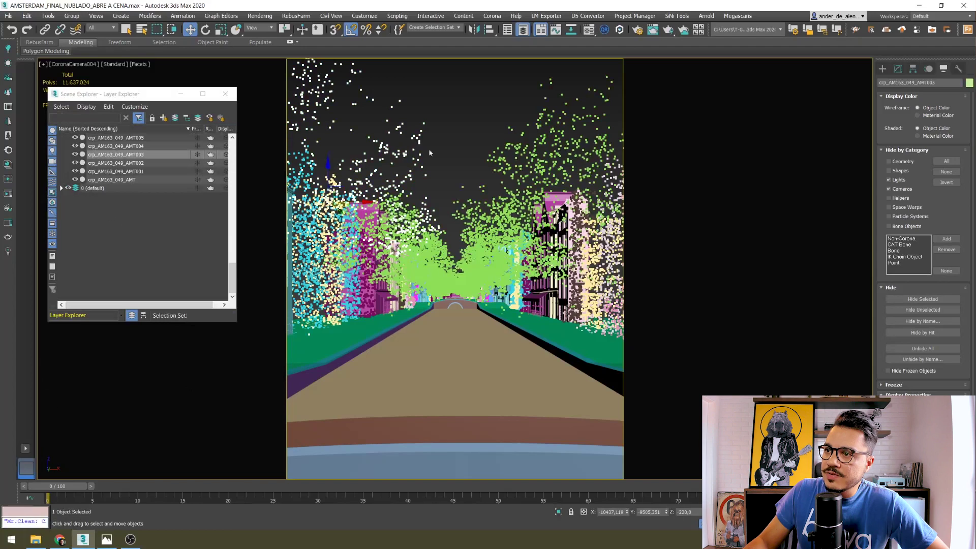
{"action": "left_click", "coordinate": [897, 69]}
{"action": "left_click", "coordinate": [945, 326]}
{"action": "left_click", "coordinate": [925, 333]}
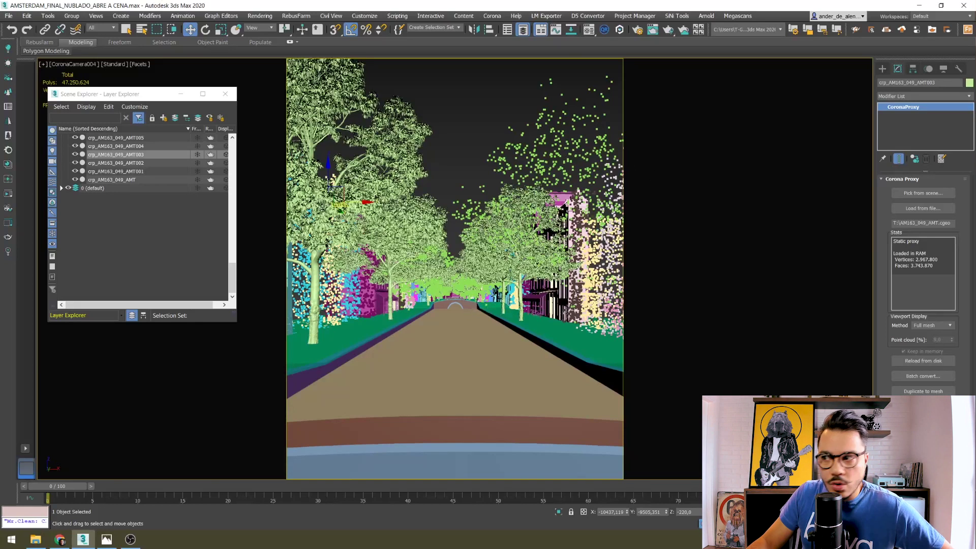
{"action": "left_click", "coordinate": [947, 325]}
{"action": "left_click", "coordinate": [924, 341]}
{"action": "left_click", "coordinate": [474, 110]}
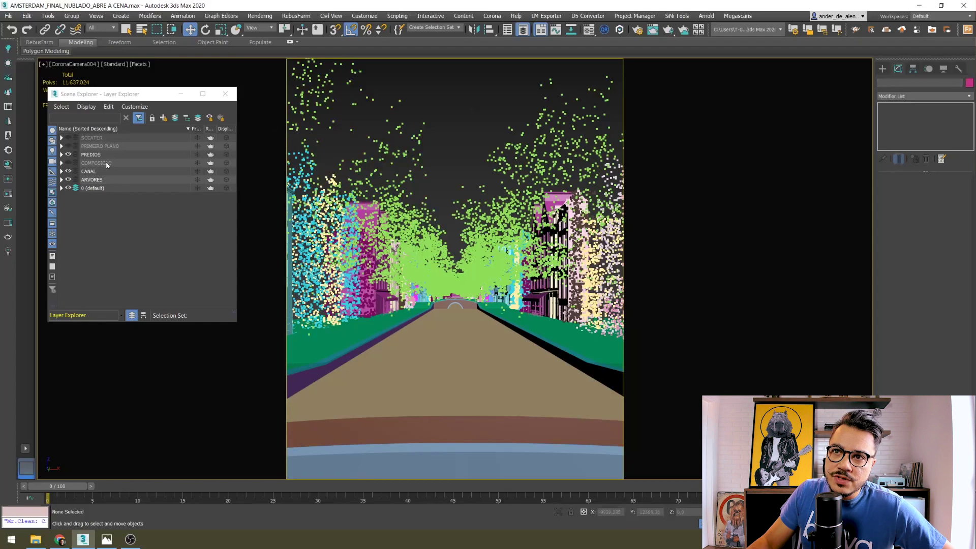
Make the COMPOSICAO and SCCATER layers visible in the Layer Explorer
{"action": "left_click", "coordinate": [69, 163]}
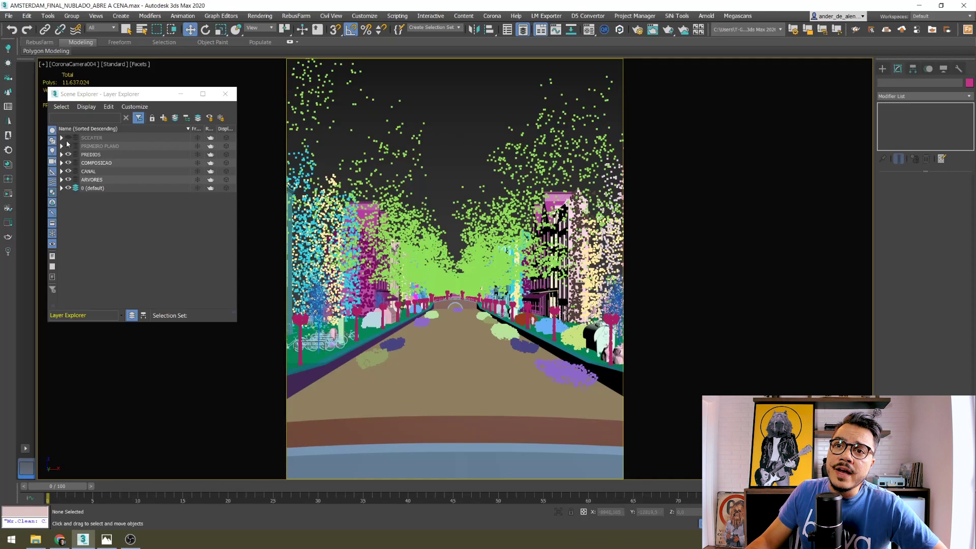
{"action": "left_click", "coordinate": [68, 138]}
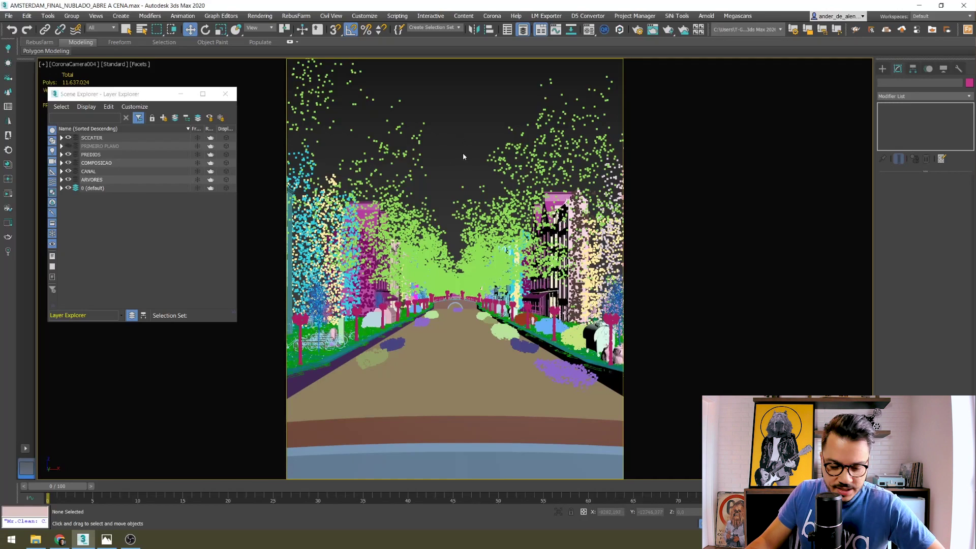
Switch to the Top view and select the Corona Scatter001 object beside the buildings
{"action": "key", "text": "t"}
{"action": "scroll", "coordinate": [471, 363], "scroll_direction": "up", "scroll_amount": 10}
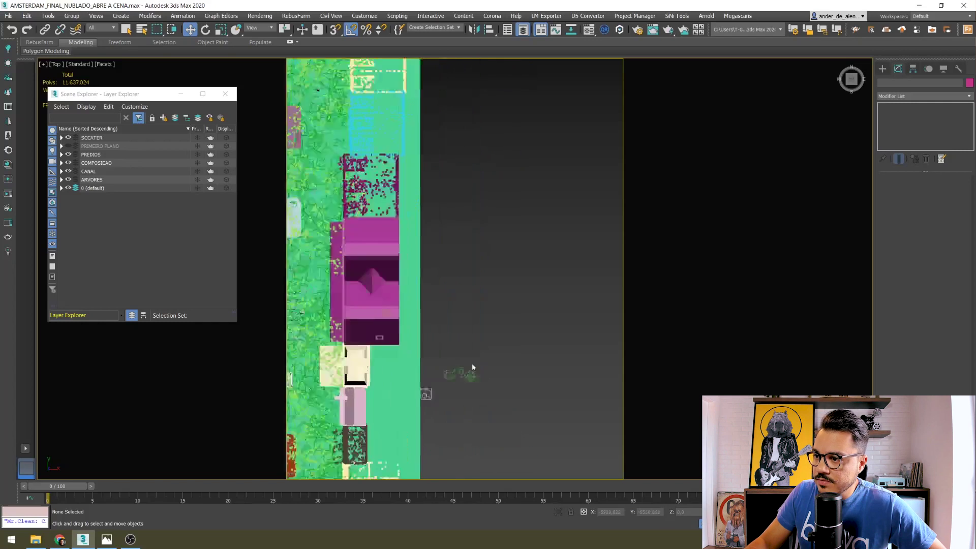
{"action": "scroll", "coordinate": [401, 416], "scroll_direction": "down", "scroll_amount": 2}
{"action": "scroll", "coordinate": [322, 349], "scroll_direction": "up", "scroll_amount": 3}
{"action": "scroll", "coordinate": [509, 218], "scroll_direction": "up", "scroll_amount": 2}
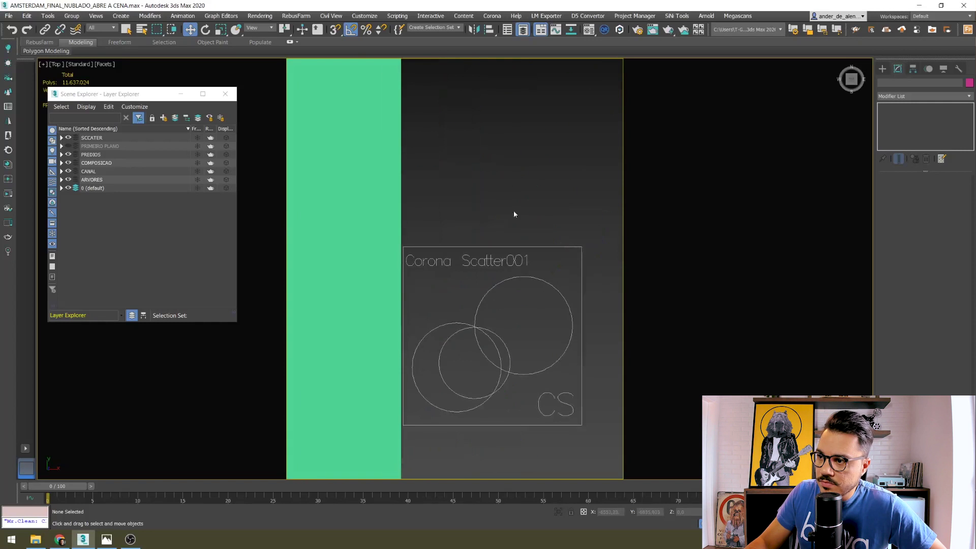
{"action": "left_click_drag", "start_coordinate": [490, 304], "coordinate": [538, 276]}
Examine how Corona Scatter001 spreads its instances over the sidewalks on both sides of the canal, from above and at an angle
{"action": "scroll", "coordinate": [532, 242], "scroll_direction": "down", "scroll_amount": 3}
{"action": "scroll", "coordinate": [420, 309], "scroll_direction": "down", "scroll_amount": 2}
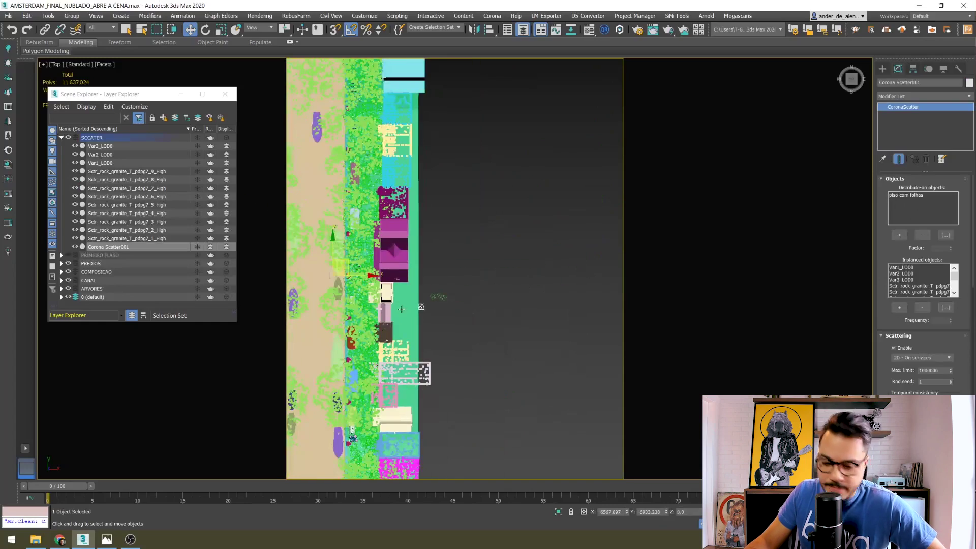
{"action": "scroll", "coordinate": [401, 308], "scroll_direction": "up", "scroll_amount": 3}
{"action": "scroll", "coordinate": [441, 311], "scroll_direction": "down", "scroll_amount": 3}
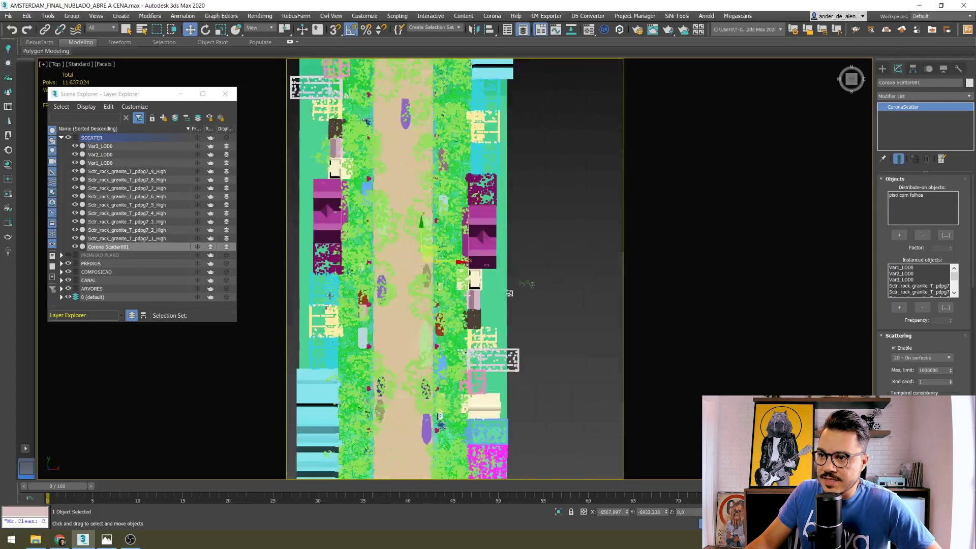
{"action": "middle_click_drag", "start_coordinate": [353, 320], "coordinate": [347, 316], "text": "alt"}
{"action": "scroll", "coordinate": [468, 293], "scroll_direction": "up", "scroll_amount": 10}
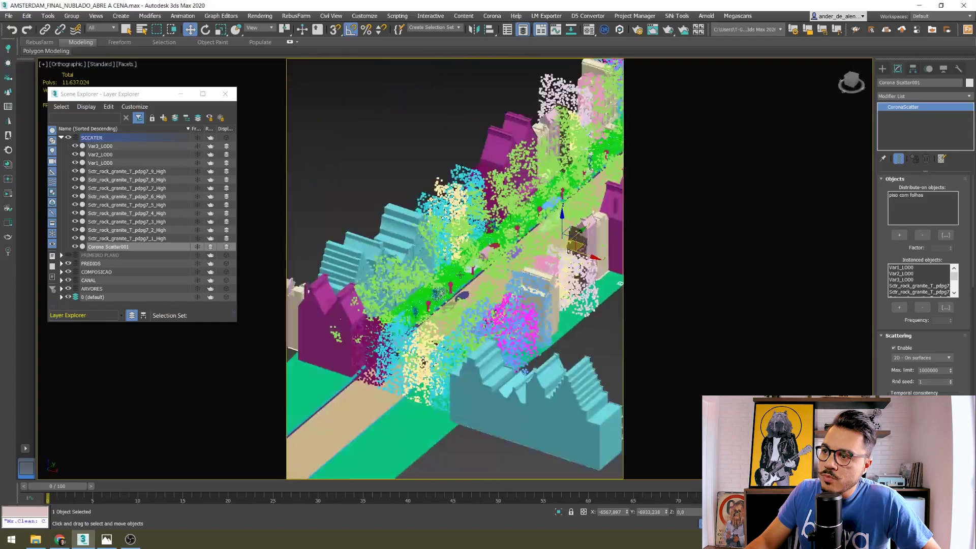
{"action": "scroll", "coordinate": [468, 293], "scroll_direction": "down", "scroll_amount": 4}
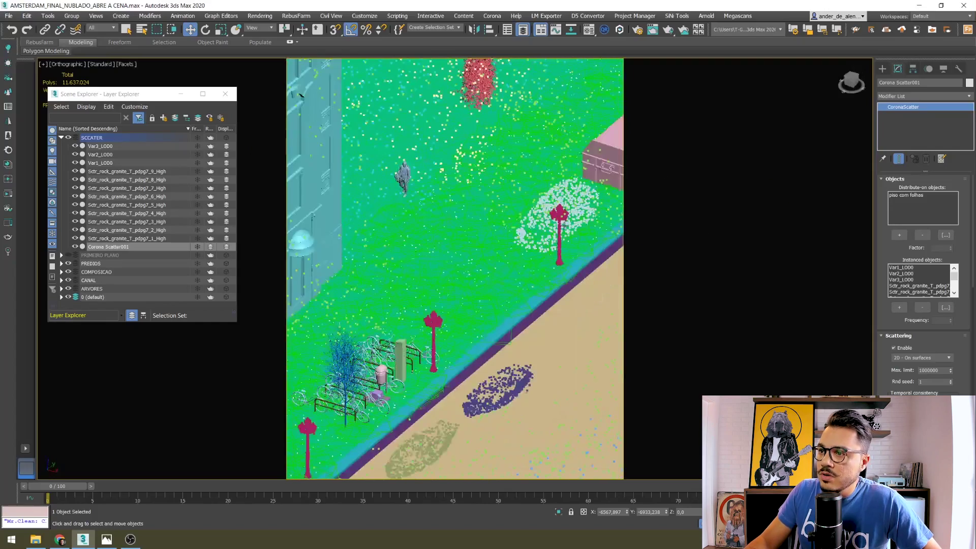
{"action": "middle_click_drag", "start_coordinate": [503, 272], "coordinate": [515, 329], "text": "alt"}
{"action": "key", "text": "t"}
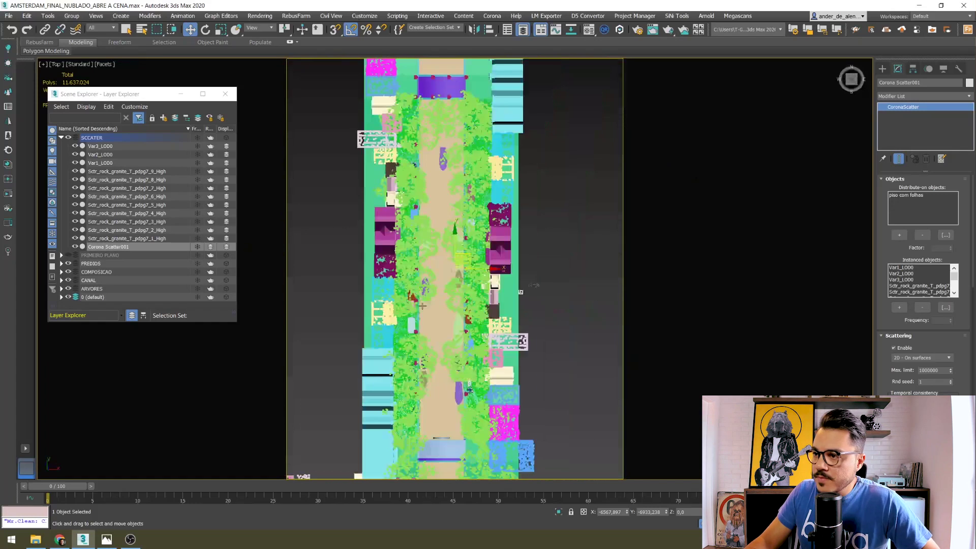
Hide the safe frames, examine the leaf source models next to the scatter object up close and clear the selection
{"action": "scroll", "coordinate": [548, 307], "scroll_direction": "up", "scroll_amount": 10}
{"action": "scroll", "coordinate": [473, 290], "scroll_direction": "up", "scroll_amount": 2}
{"action": "scroll", "coordinate": [466, 307], "scroll_direction": "down", "scroll_amount": 2}
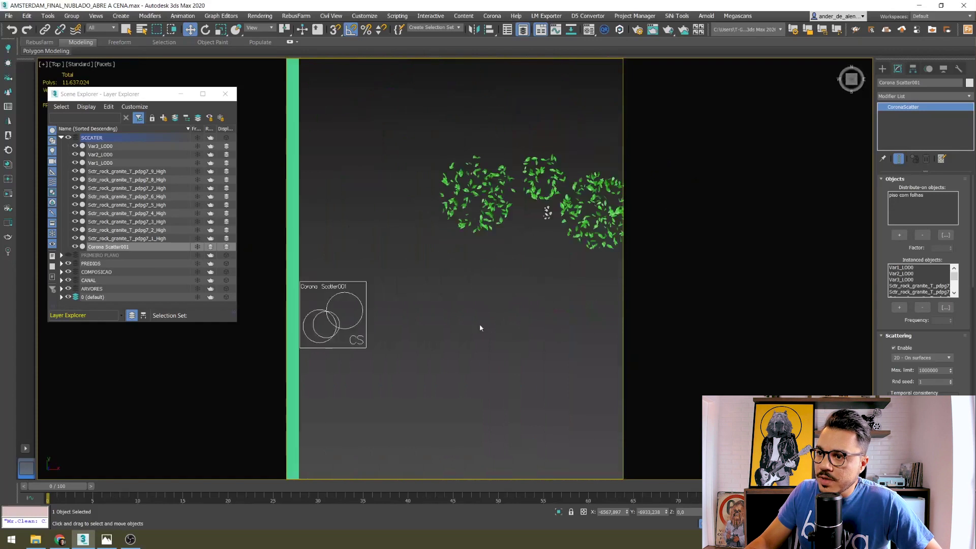
{"action": "scroll", "coordinate": [480, 324], "scroll_direction": "up", "scroll_amount": 1}
{"action": "scroll", "coordinate": [477, 344], "scroll_direction": "down", "scroll_amount": 4}
{"action": "scroll", "coordinate": [429, 359], "scroll_direction": "up", "scroll_amount": 3}
{"action": "scroll", "coordinate": [407, 395], "scroll_direction": "down", "scroll_amount": 3}
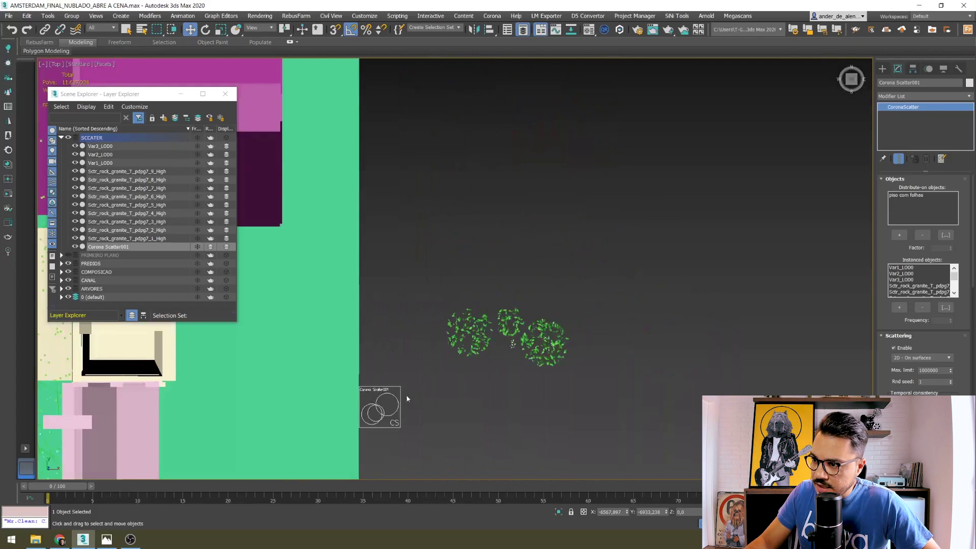
{"action": "scroll", "coordinate": [498, 335], "scroll_direction": "up", "scroll_amount": 3}
{"action": "scroll", "coordinate": [504, 339], "scroll_direction": "up", "scroll_amount": 3}
{"action": "middle_click_drag", "start_coordinate": [505, 336], "coordinate": [501, 311], "text": "alt"}
{"action": "middle_click_drag", "start_coordinate": [408, 359], "coordinate": [508, 315], "text": "alt"}
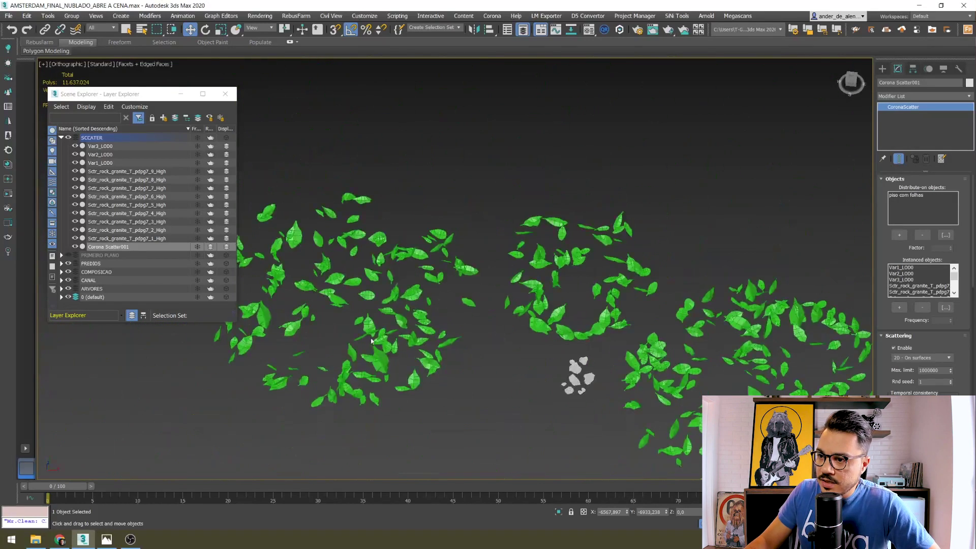
{"action": "scroll", "coordinate": [559, 305], "scroll_direction": "up", "scroll_amount": 3}
{"action": "scroll", "coordinate": [588, 267], "scroll_direction": "down", "scroll_amount": 4}
{"action": "left_click", "coordinate": [690, 243]}
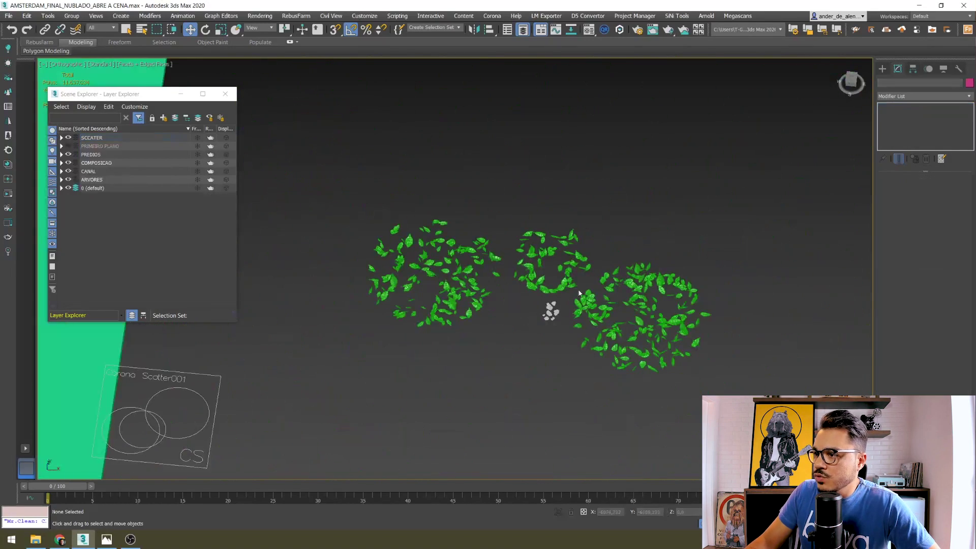
Inspect the granite rock source models up close, selecting one of them and deselecting it
{"action": "scroll", "coordinate": [554, 310], "scroll_direction": "up", "scroll_amount": 10}
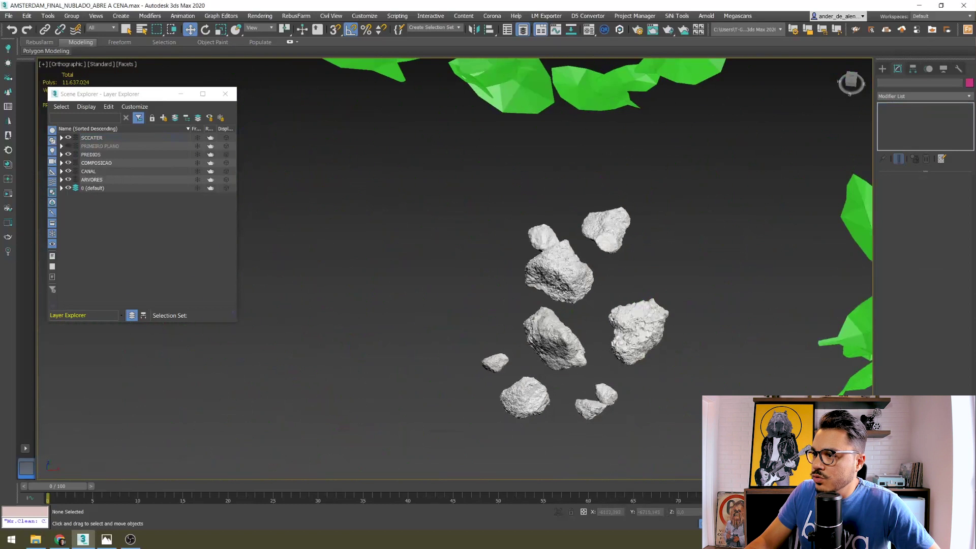
{"action": "scroll", "coordinate": [572, 283], "scroll_direction": "up", "scroll_amount": 3}
{"action": "scroll", "coordinate": [567, 290], "scroll_direction": "down", "scroll_amount": 4}
{"action": "left_click", "coordinate": [565, 291]}
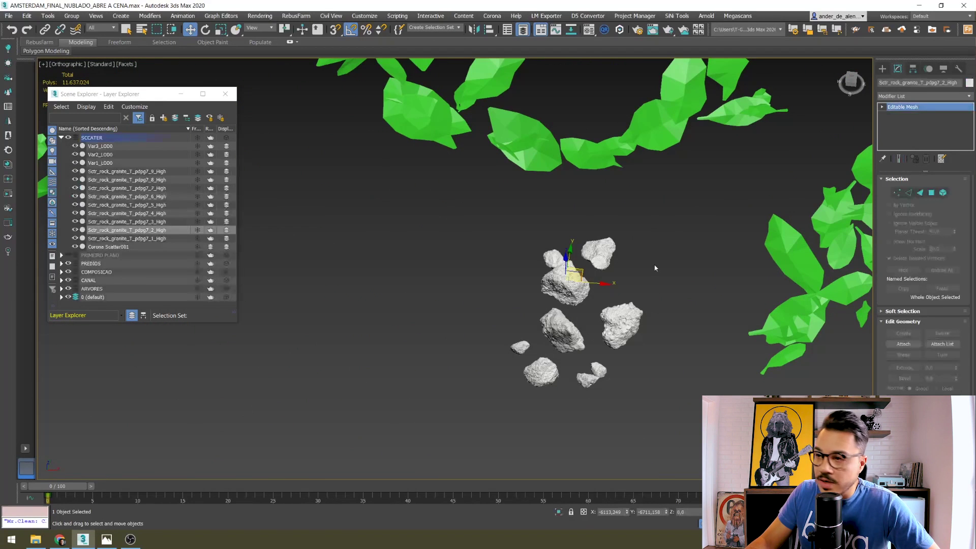
{"action": "left_click", "coordinate": [655, 268]}
Select Corona Scatter001 again and review its distribution surface and instanced leaf and rock objects
{"action": "scroll", "coordinate": [655, 268], "scroll_direction": "down", "scroll_amount": 5}
{"action": "scroll", "coordinate": [652, 305], "scroll_direction": "down", "scroll_amount": 3}
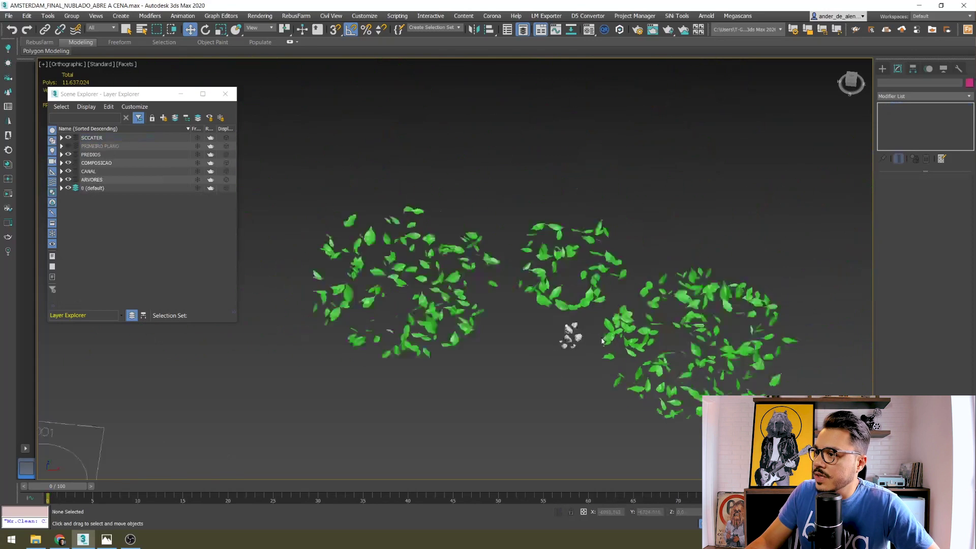
{"action": "scroll", "coordinate": [489, 305], "scroll_direction": "down", "scroll_amount": 4}
{"action": "scroll", "coordinate": [308, 147], "scroll_direction": "up", "scroll_amount": 2}
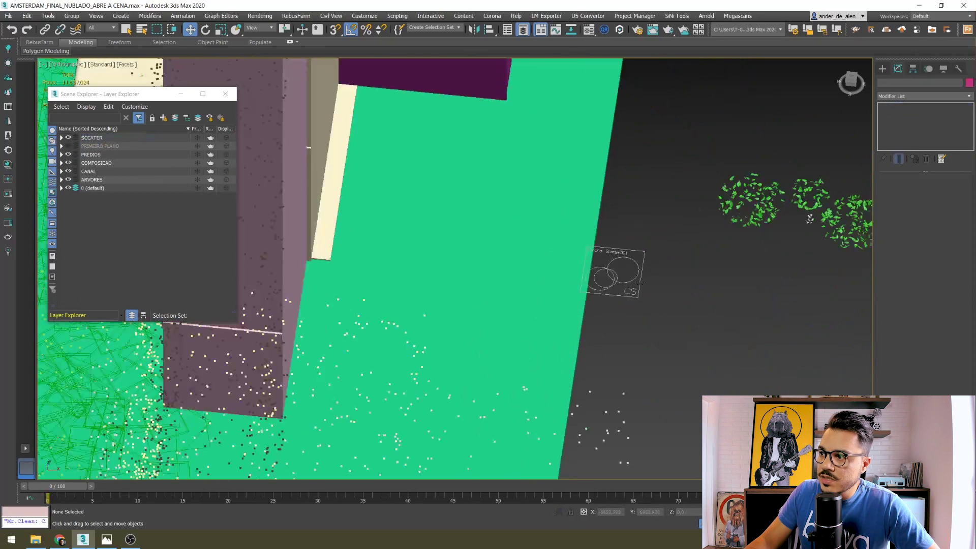
{"action": "left_click", "coordinate": [630, 280]}
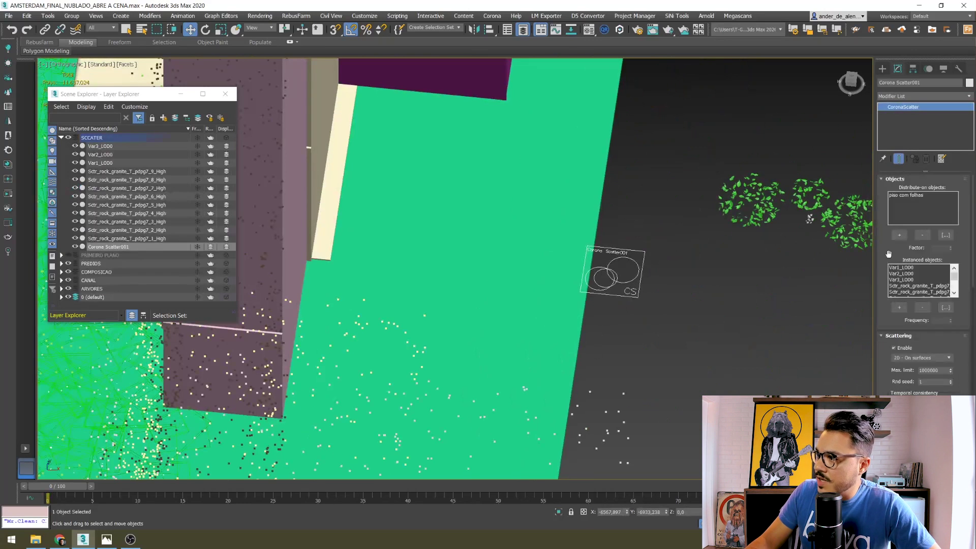
{"action": "scroll", "coordinate": [893, 208], "scroll_direction": "down", "scroll_amount": 2}
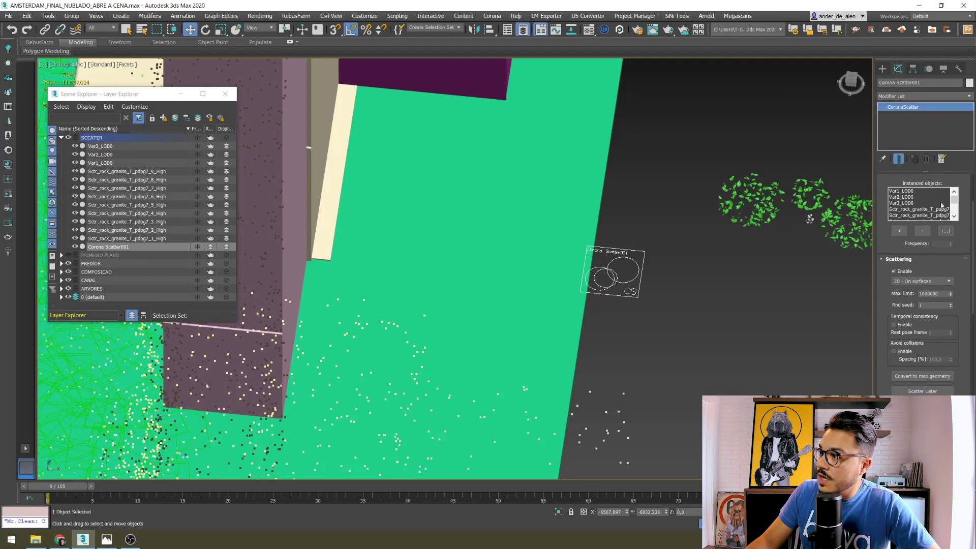
{"action": "mouse_move", "coordinate": [954, 197]}
{"action": "left_mouse_down"}
{"action": "mouse_move", "coordinate": [954, 218]}
{"action": "mouse_move", "coordinate": [953, 196]}
{"action": "left_mouse_up"}
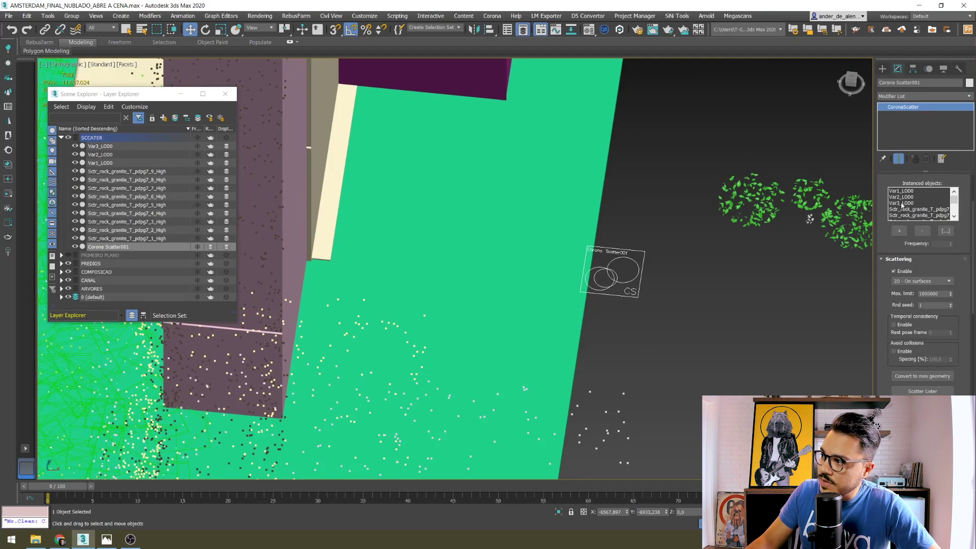
Review the scatter's Scattering, Transformations, Viewport Display and Surface Scattering settings and look over its coverage along the canal
{"action": "middle_click_drag", "start_coordinate": [716, 231], "coordinate": [672, 235]}
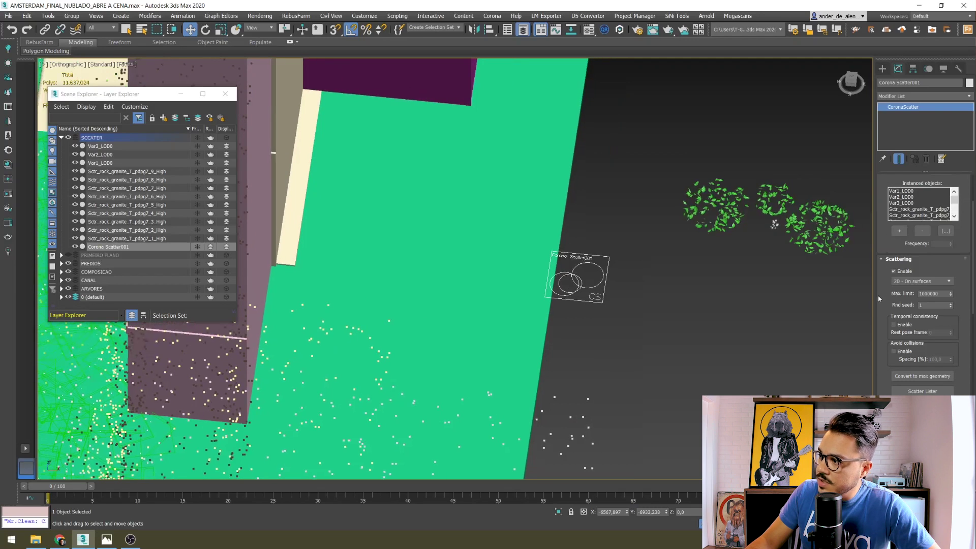
{"action": "scroll", "coordinate": [904, 244], "scroll_direction": "down", "scroll_amount": 4}
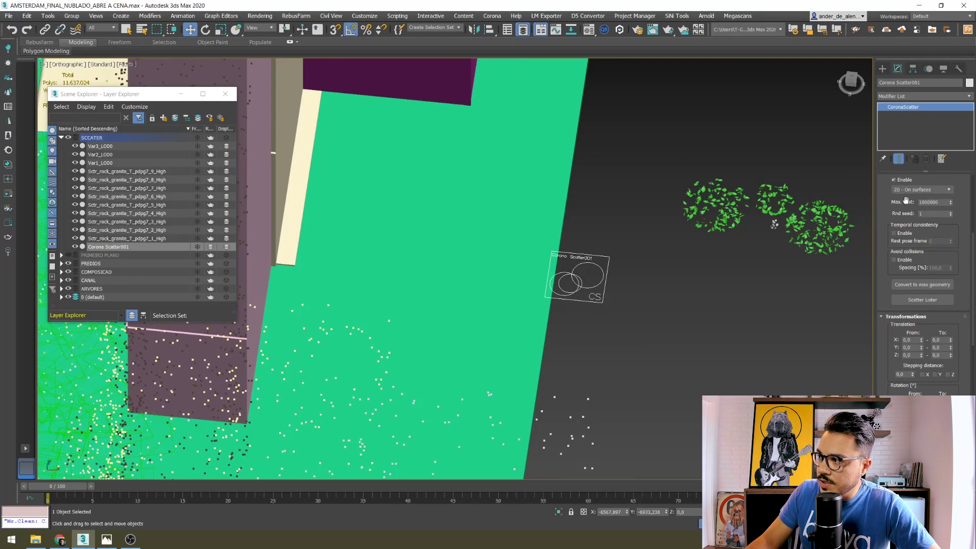
{"action": "scroll", "coordinate": [888, 229], "scroll_direction": "down", "scroll_amount": 3}
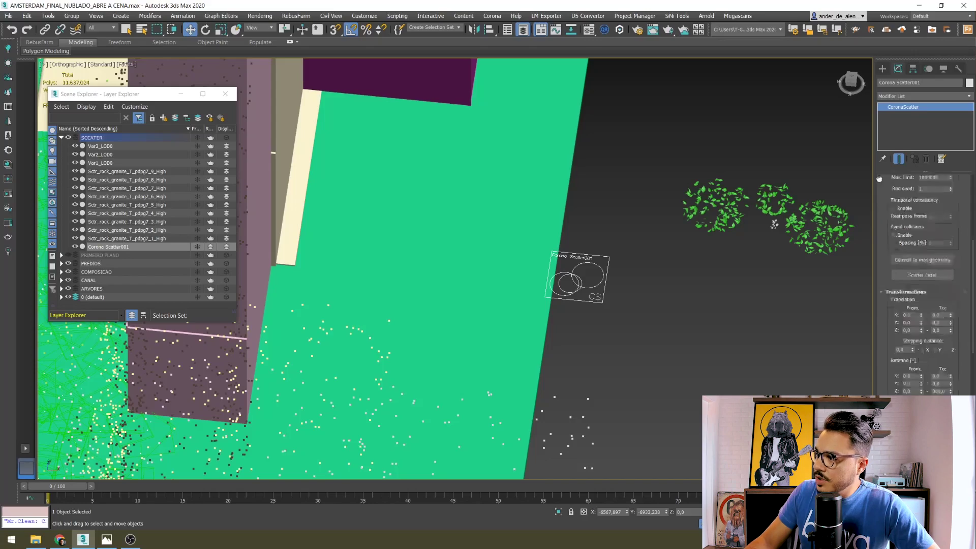
{"action": "scroll", "coordinate": [892, 303], "scroll_direction": "down", "scroll_amount": 8}
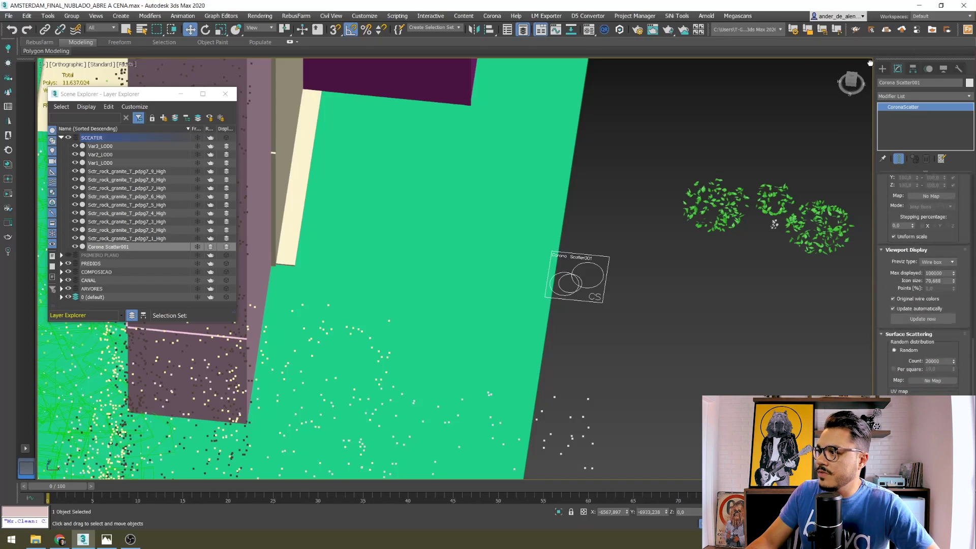
{"action": "scroll", "coordinate": [630, 232], "scroll_direction": "down", "scroll_amount": 4}
{"action": "scroll", "coordinate": [630, 231], "scroll_direction": "down", "scroll_amount": 4}
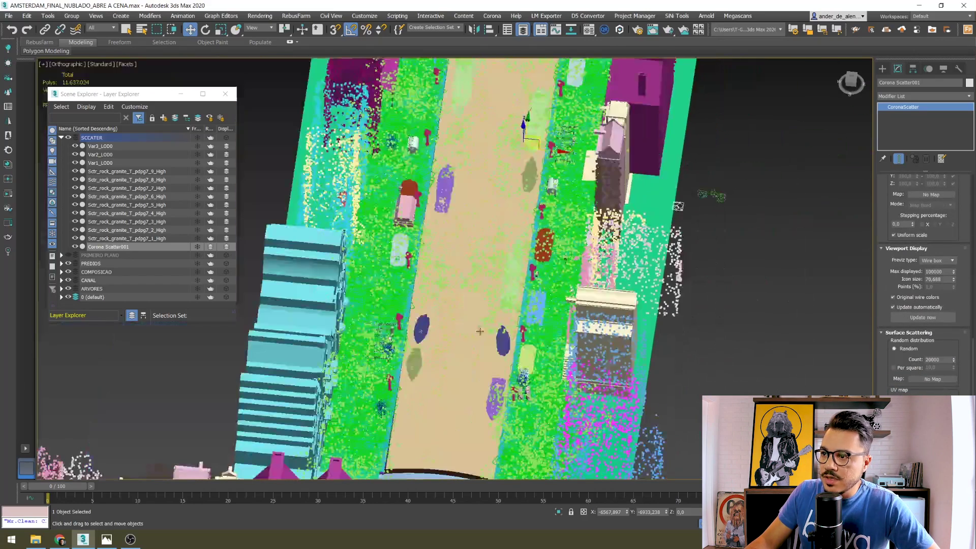
View the Amsterdam canal reference photo, minimize it and switch to the Behance portfolio in the browser
{"action": "left_click", "coordinate": [106, 539]}
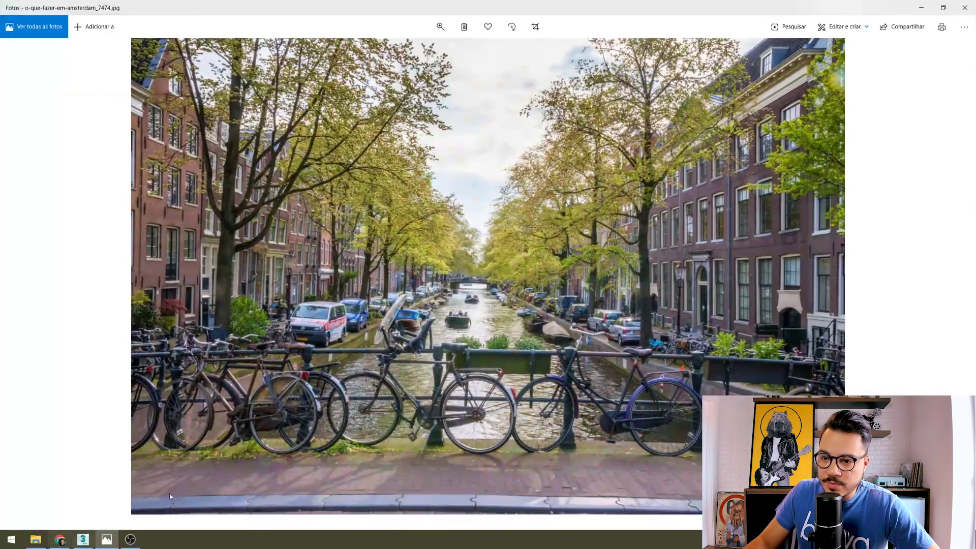
{"action": "left_click", "coordinate": [921, 8]}
{"action": "key", "text": "alt+Tab"}
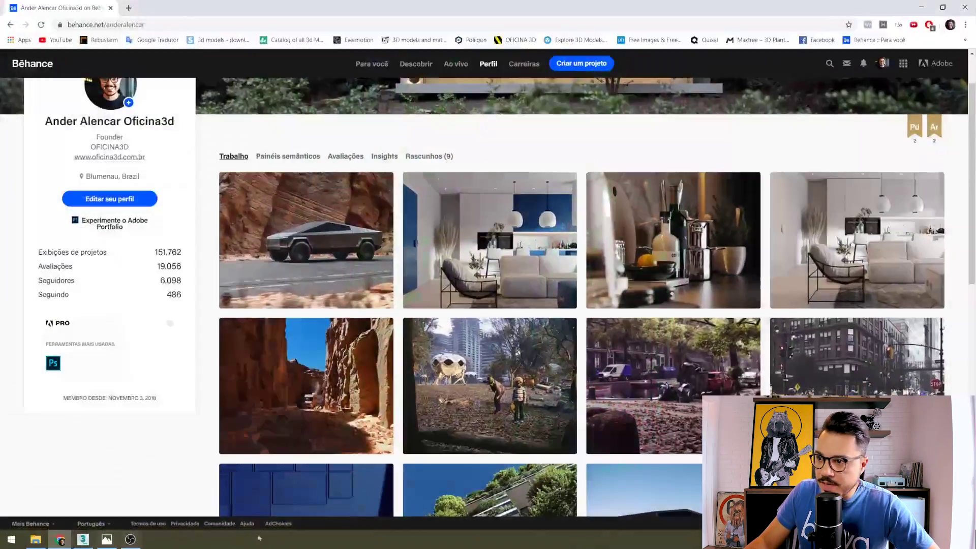
Open the CGI-AMSTERDAM project and examine the fallen leaves on the pavement and the canal bridge render
{"action": "left_click", "coordinate": [665, 360]}
{"action": "scroll", "coordinate": [559, 356], "scroll_direction": "down", "scroll_amount": 10}
{"action": "scroll", "coordinate": [635, 246], "scroll_direction": "up", "scroll_amount": 3}
{"action": "scroll", "coordinate": [636, 246], "scroll_direction": "up", "scroll_amount": 5}
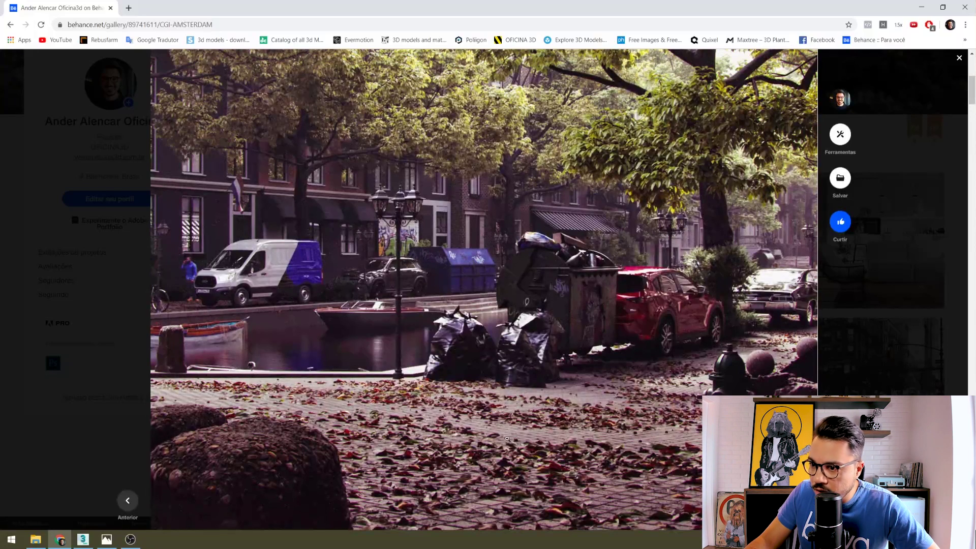
{"action": "scroll", "coordinate": [443, 411], "scroll_direction": "down", "scroll_amount": 2}
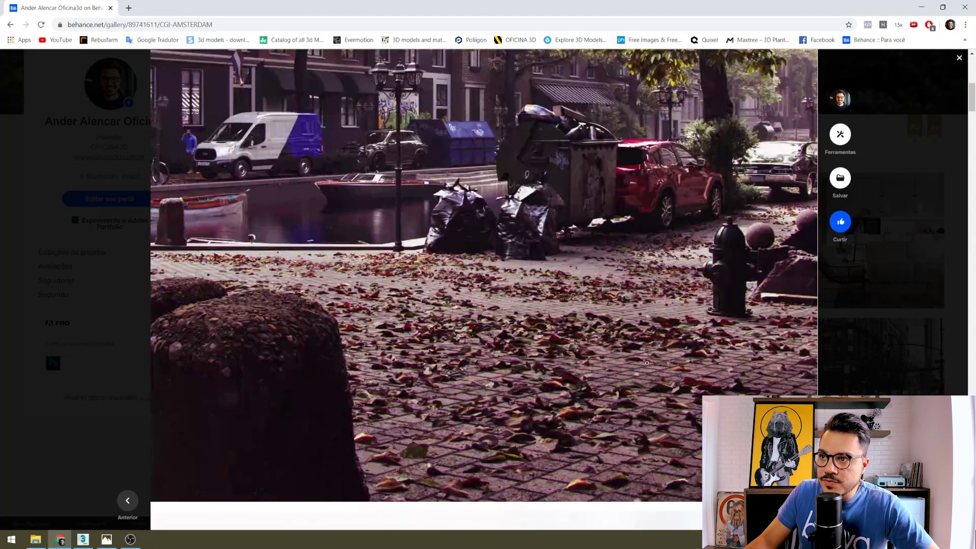
{"action": "scroll", "coordinate": [617, 213], "scroll_direction": "down", "scroll_amount": 8}
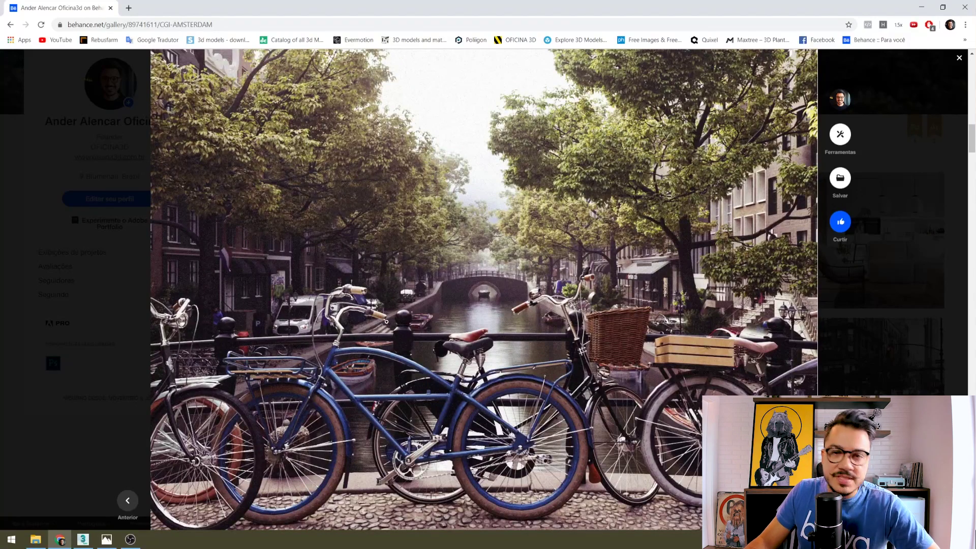
Switch back to 3ds Max, clear the selection and view the scene through CoronaCamera004 with safe frames shown
{"action": "left_click", "coordinate": [82, 539]}
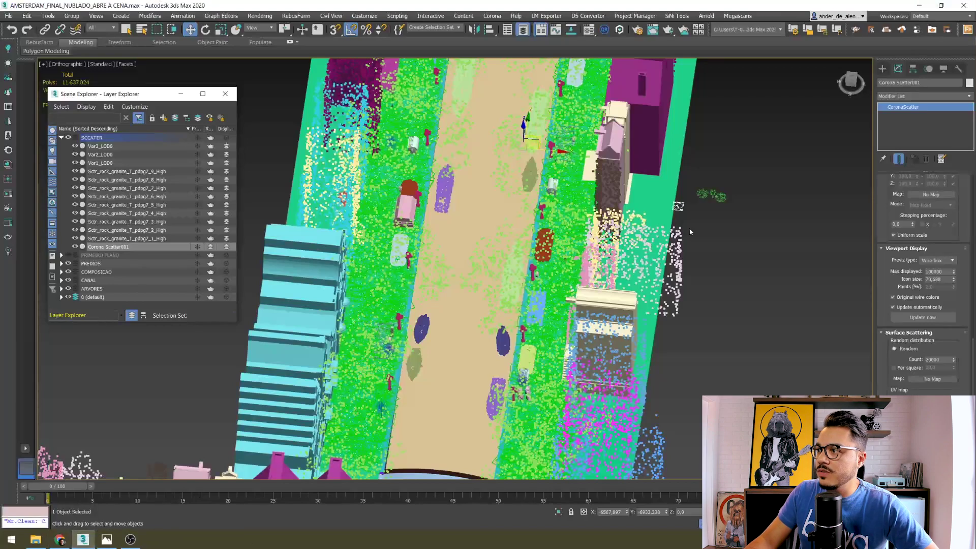
{"action": "left_click", "coordinate": [718, 253]}
{"action": "scroll", "coordinate": [718, 253], "scroll_direction": "down", "scroll_amount": 5}
{"action": "key", "text": "c"}
{"action": "left_click", "coordinate": [490, 214]}
{"action": "double_click", "coordinate": [490, 214]}
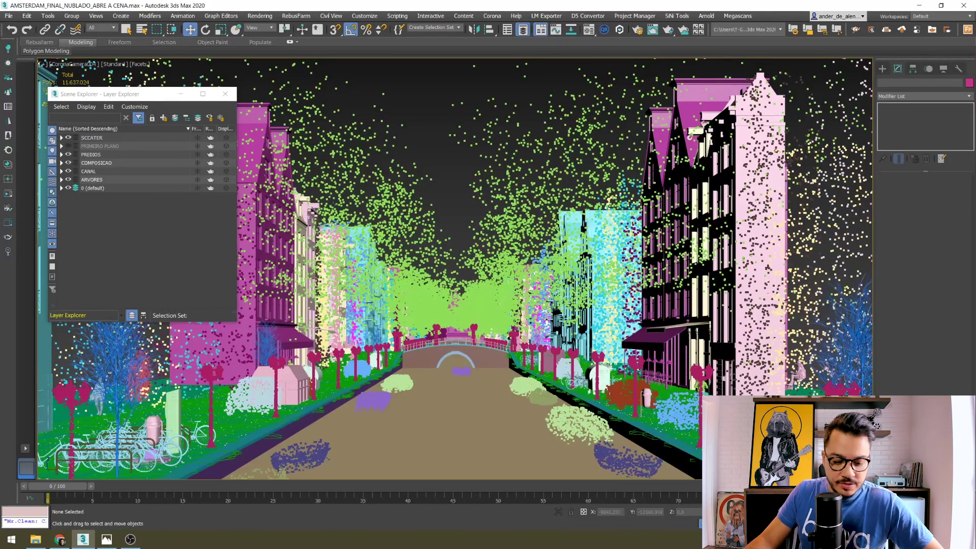
{"action": "key", "text": "shift+f"}
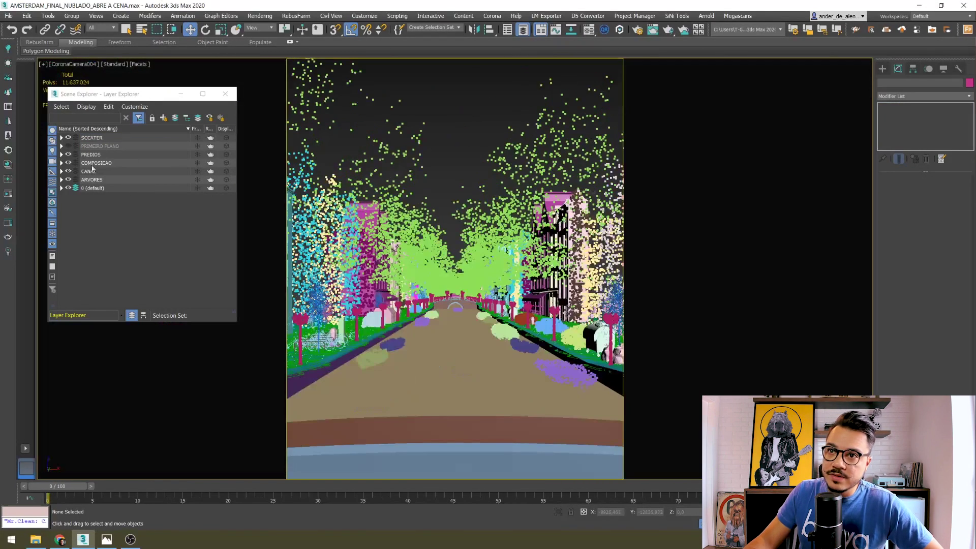
Unhide the PRIMEIRO PLANO layer and frame the small plant beside the foreground curb in the perspective view
{"action": "left_click", "coordinate": [68, 146]}
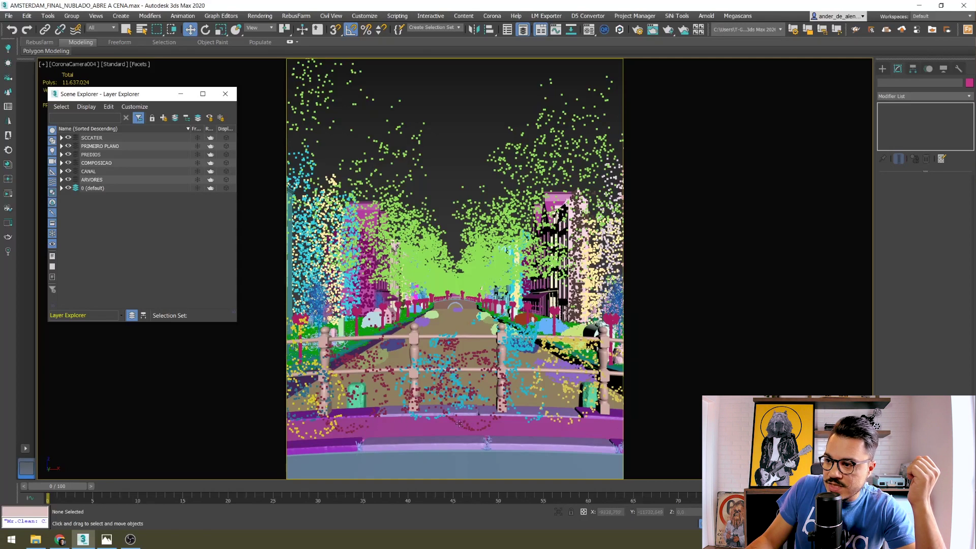
{"action": "left_click", "coordinate": [488, 445]}
{"action": "key", "text": "p"}
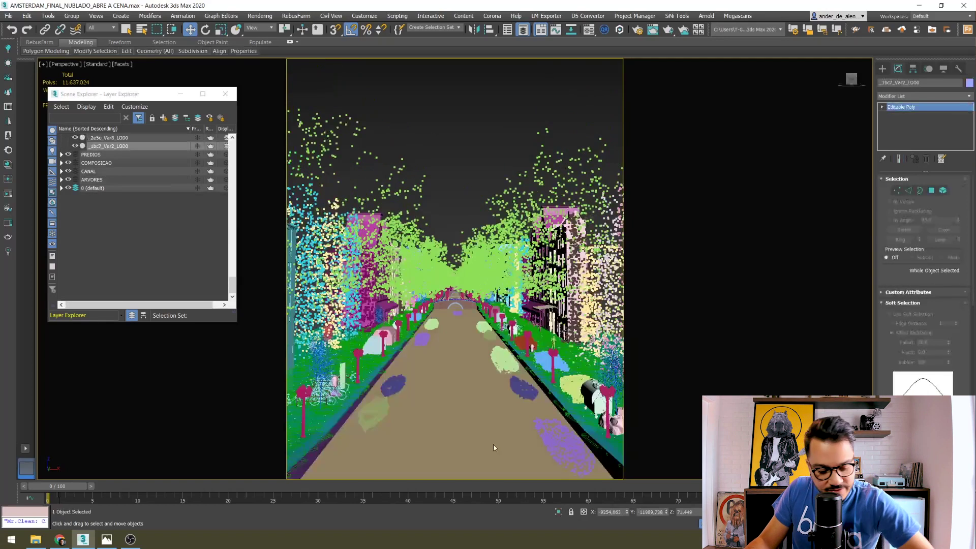
{"action": "key", "text": "z"}
{"action": "scroll", "coordinate": [474, 350], "scroll_direction": "down", "scroll_amount": 6}
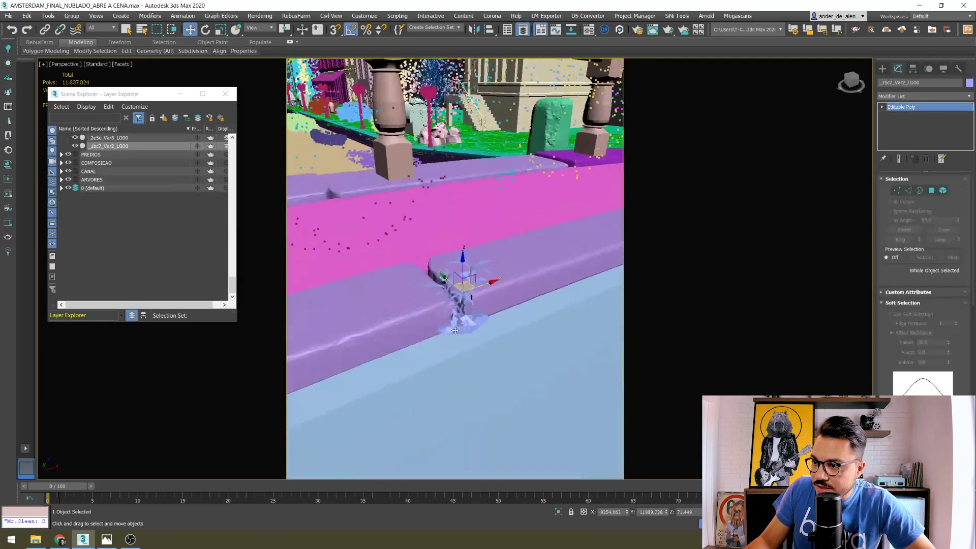
{"action": "scroll", "coordinate": [386, 376], "scroll_direction": "up", "scroll_amount": 4}
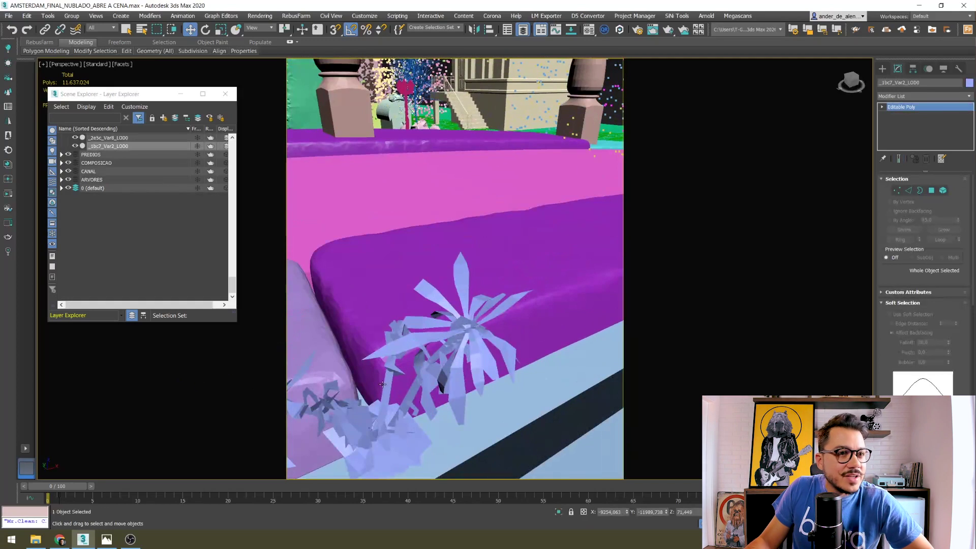
{"action": "scroll", "coordinate": [382, 384], "scroll_direction": "down", "scroll_amount": 4}
Display shaded objects in their material color and inspect the plants, curb and cobblestone paving around the bridge
{"action": "left_click", "coordinate": [944, 69]}
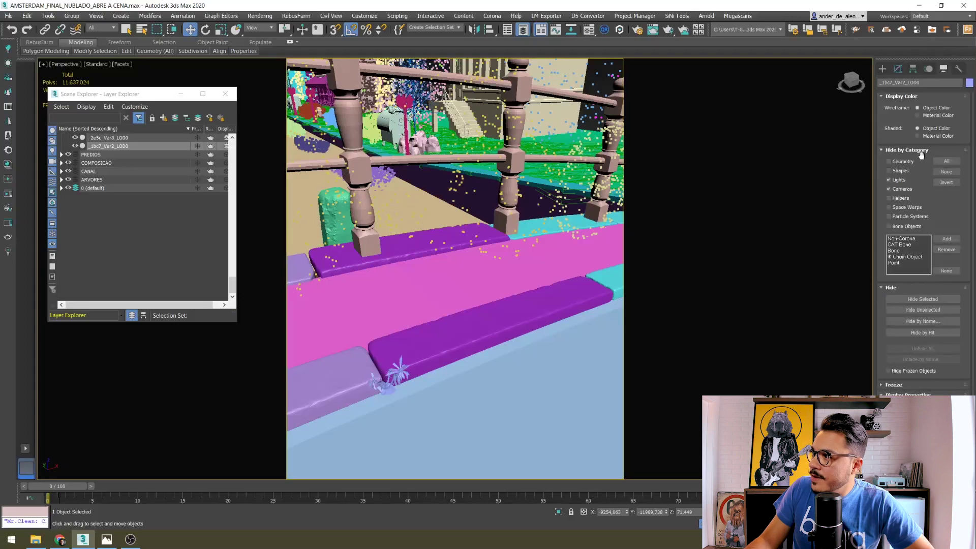
{"action": "left_click", "coordinate": [918, 136]}
{"action": "middle_click_drag", "start_coordinate": [412, 366], "coordinate": [770, 220], "text": "alt"}
{"action": "scroll", "coordinate": [454, 377], "scroll_direction": "up", "scroll_amount": 3}
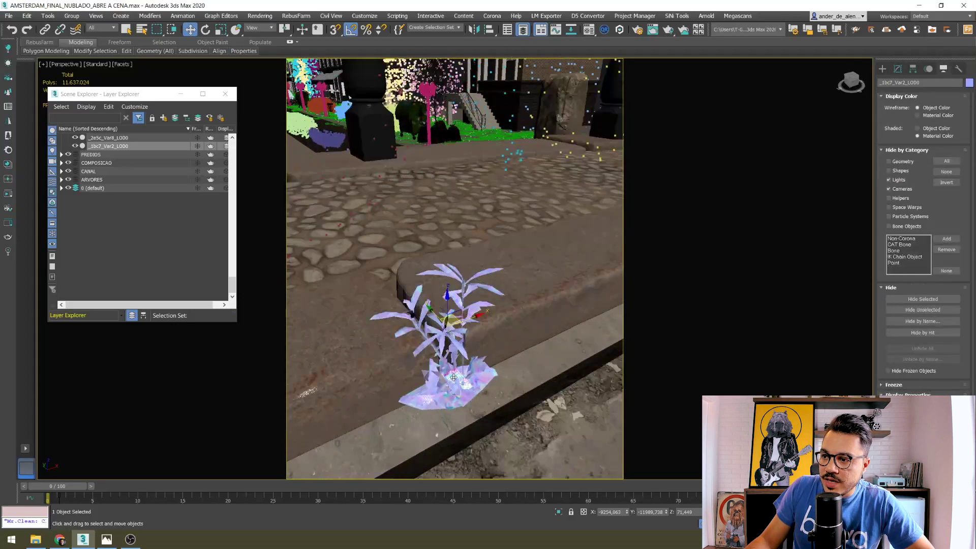
{"action": "scroll", "coordinate": [454, 377], "scroll_direction": "down", "scroll_amount": 3}
{"action": "middle_click_drag", "start_coordinate": [453, 375], "coordinate": [414, 387], "text": "alt"}
{"action": "scroll", "coordinate": [508, 356], "scroll_direction": "up", "scroll_amount": 3}
{"action": "middle_click_drag", "start_coordinate": [507, 356], "coordinate": [438, 416], "text": "alt"}
{"action": "scroll", "coordinate": [438, 417], "scroll_direction": "down", "scroll_amount": 3}
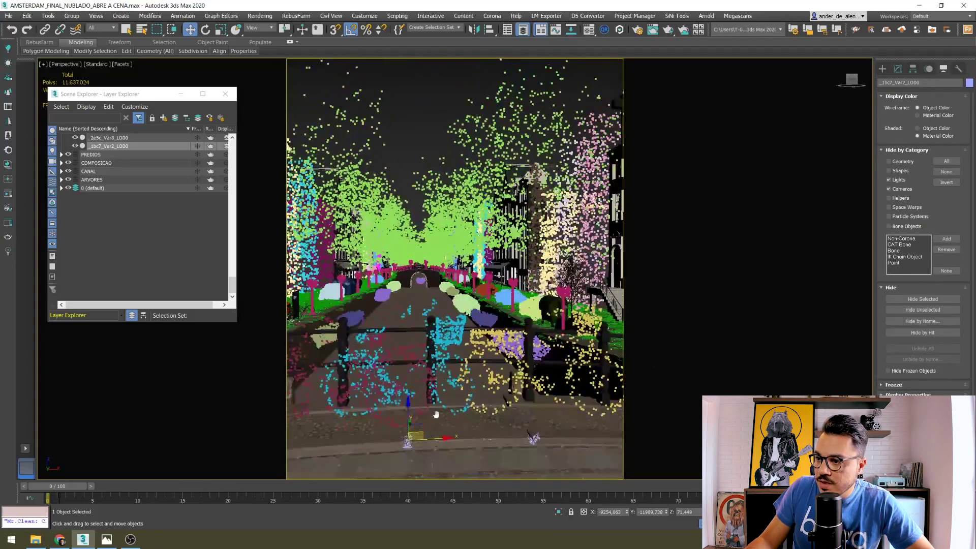
Isolate one street curb piece of the bridge and frame it in the perspective view
{"action": "left_click", "coordinate": [462, 360]}
{"action": "key", "text": "alt+q"}
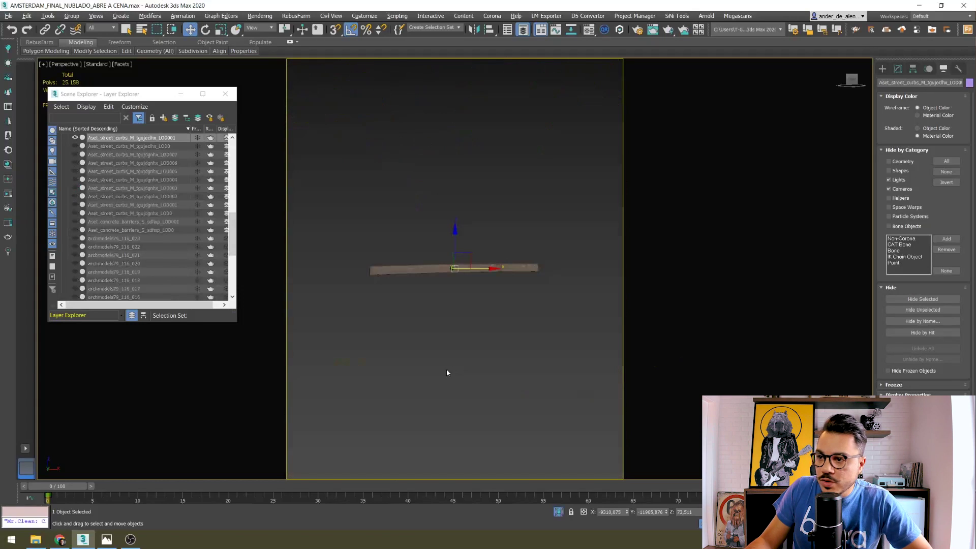
{"action": "key", "text": "f"}
{"action": "scroll", "coordinate": [460, 337], "scroll_direction": "down", "scroll_amount": 5}
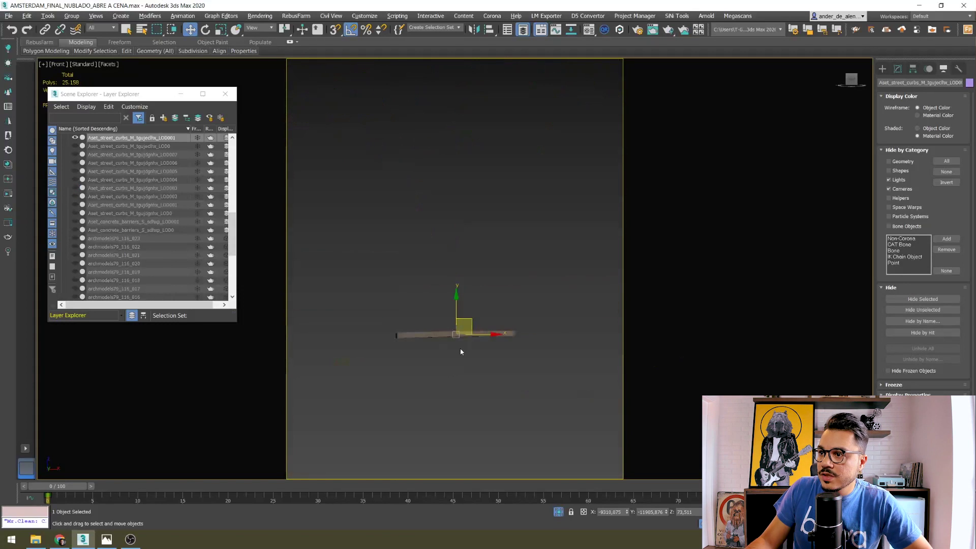
{"action": "left_click", "coordinate": [898, 69]}
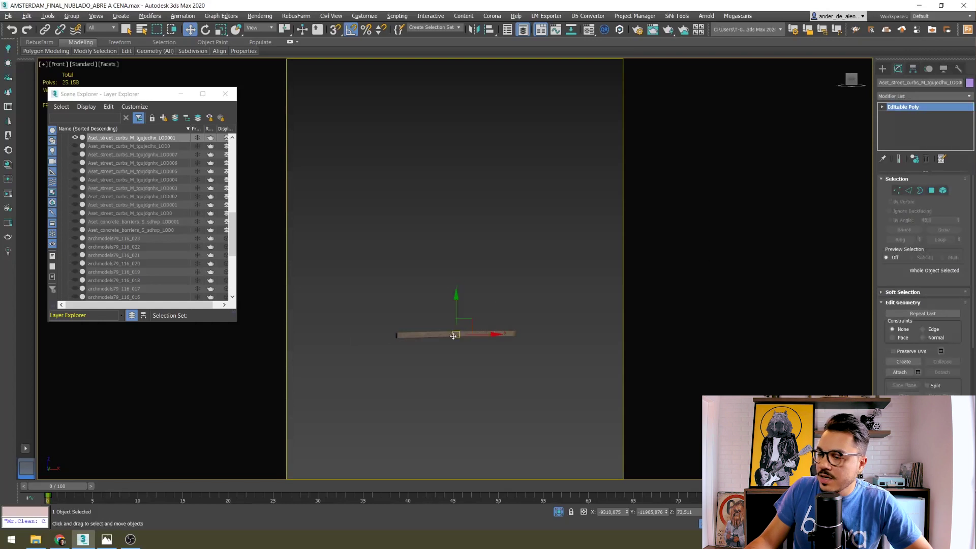
{"action": "key", "text": "p"}
{"action": "key", "text": "z"}
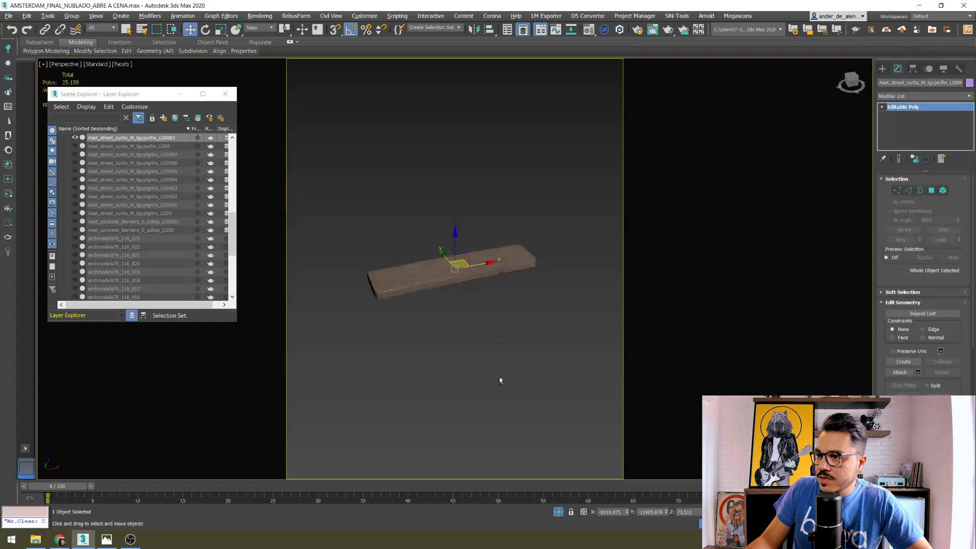
Apply a Bend modifier to the isolated curb with an angle of 7.5 on the X axis
{"action": "left_click", "coordinate": [904, 96]}
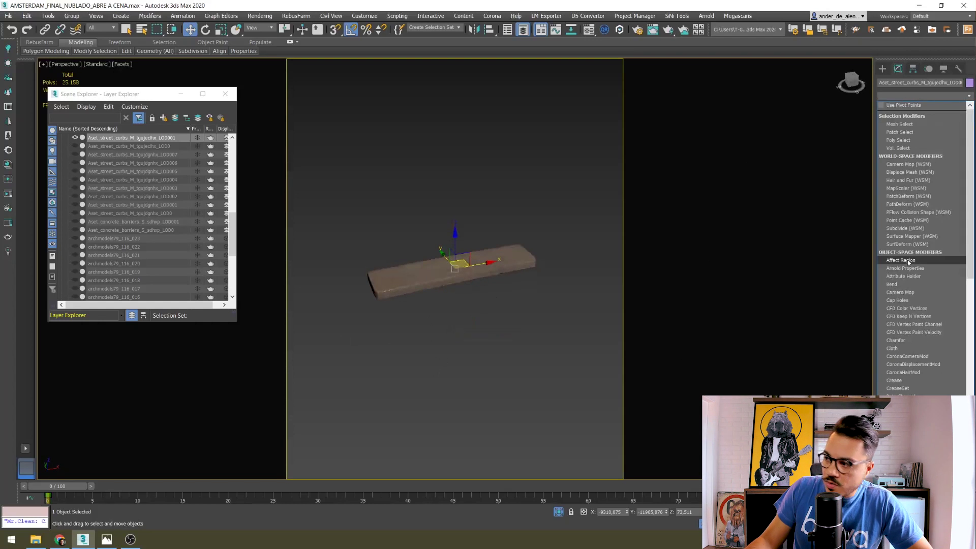
{"action": "key", "text": "b"}
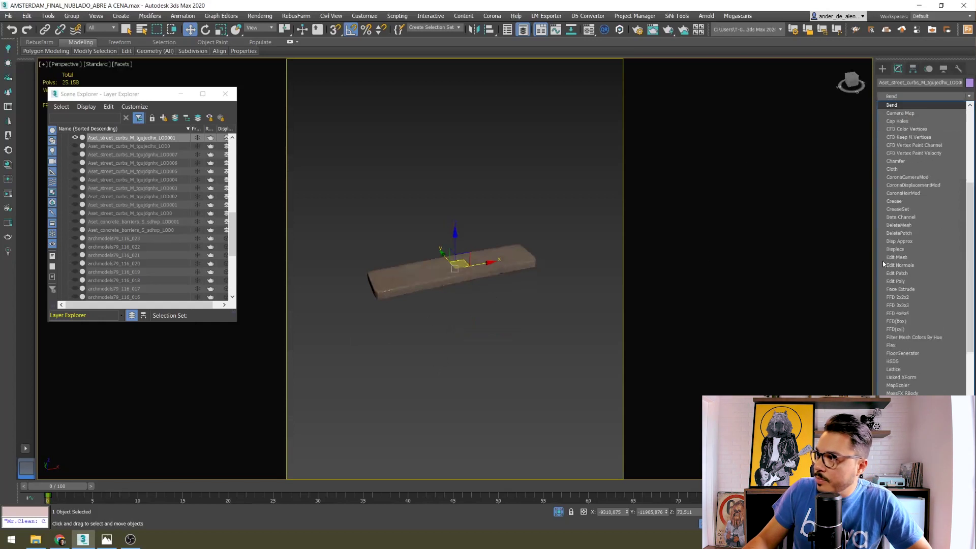
{"action": "left_click", "coordinate": [917, 105]}
{"action": "left_click_drag", "start_coordinate": [950, 196], "coordinate": [943, 216]}
{"action": "left_click", "coordinate": [901, 232]}
{"action": "right_click", "coordinate": [944, 216]}
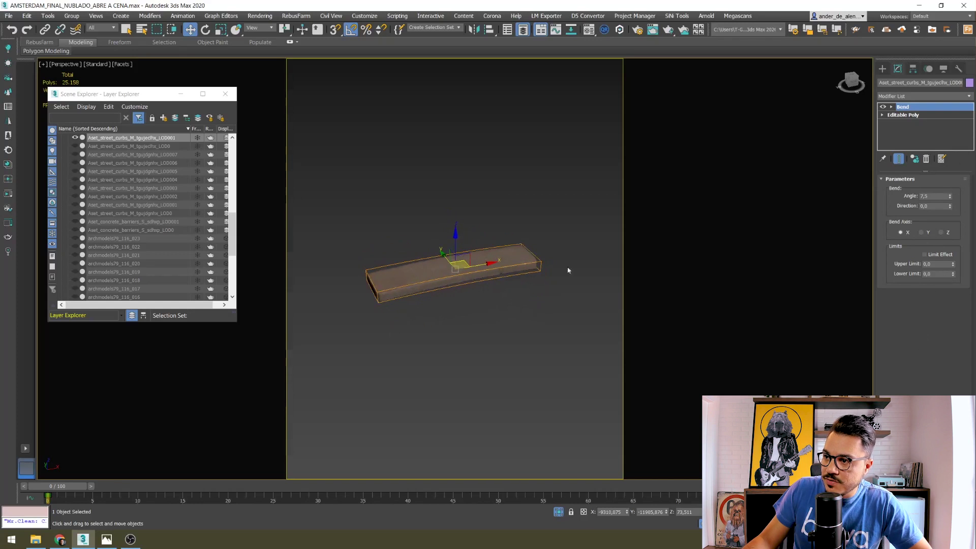
Try out the Bend gizmo and increase the bend angle so the curb arches strongly, checking it from the front
{"action": "left_click", "coordinate": [891, 106]}
{"action": "left_click", "coordinate": [908, 115]}
{"action": "mouse_move", "coordinate": [472, 271]}
{"action": "left_mouse_down"}
{"action": "mouse_move", "coordinate": [497, 246]}
{"action": "mouse_move", "coordinate": [460, 253]}
{"action": "mouse_move", "coordinate": [457, 266]}
{"action": "left_mouse_up"}
{"action": "key", "text": "e"}
{"action": "scroll", "coordinate": [497, 245], "scroll_direction": "up", "scroll_amount": 5}
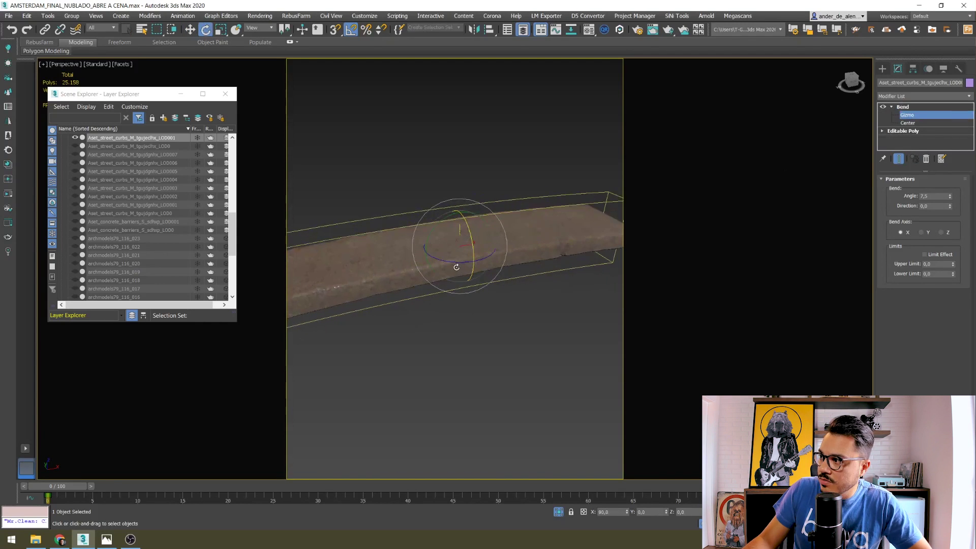
{"action": "scroll", "coordinate": [457, 267], "scroll_direction": "down", "scroll_amount": 3}
{"action": "middle_click_drag", "start_coordinate": [456, 267], "coordinate": [501, 283], "text": "alt"}
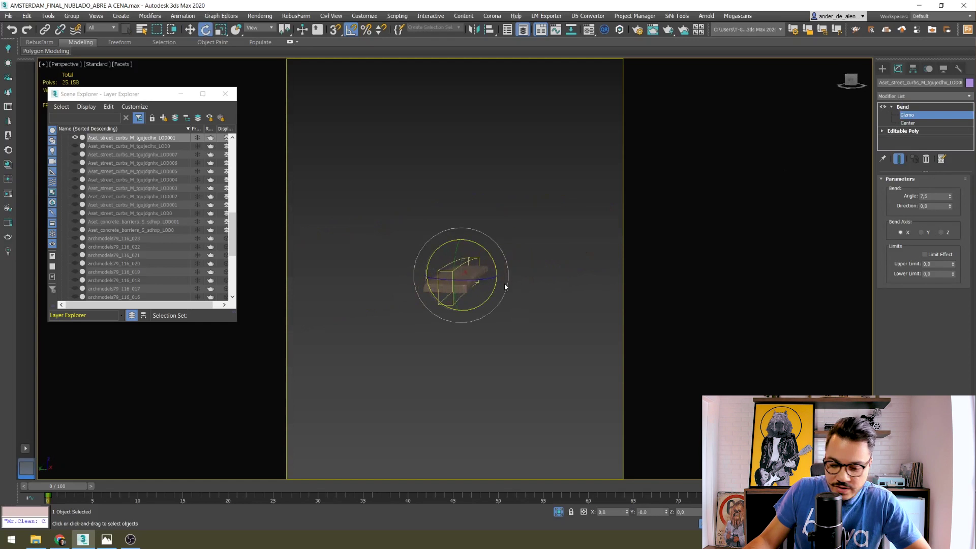
{"action": "key", "text": "r"}
{"action": "middle_click_drag", "start_coordinate": [511, 283], "coordinate": [864, 315], "text": "alt"}
{"action": "left_click_drag", "start_coordinate": [949, 198], "coordinate": [949, 153]}
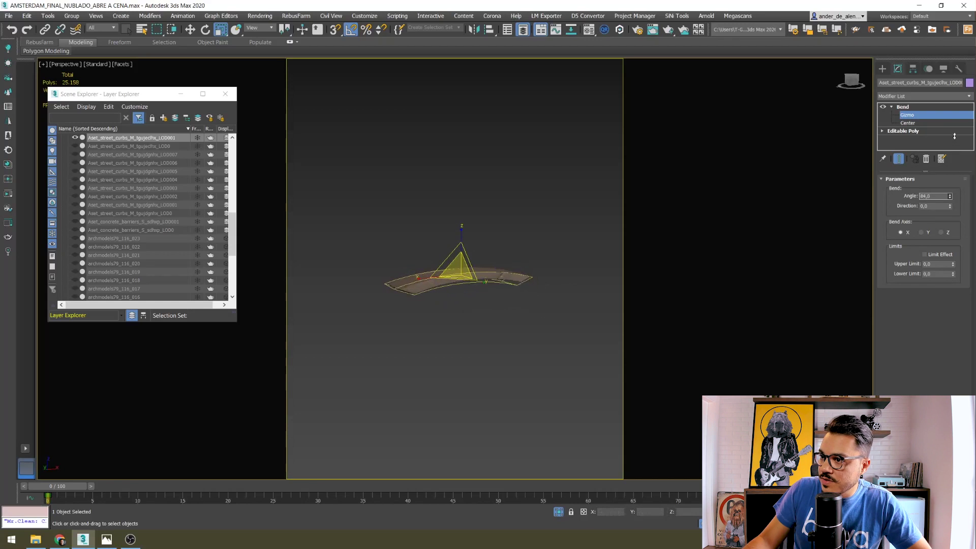
{"action": "middle_click_drag", "start_coordinate": [449, 324], "coordinate": [383, 322]}
{"action": "key", "text": "f"}
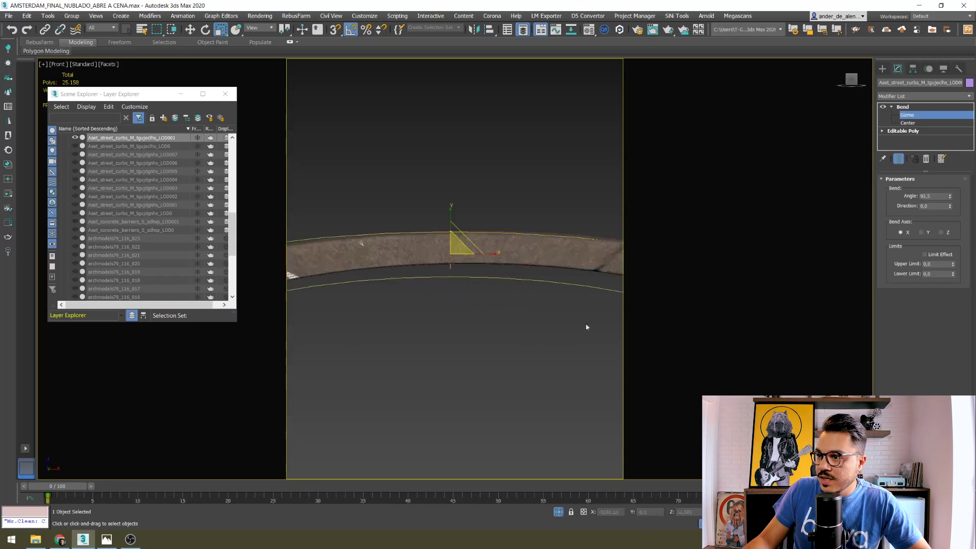
Undo the bend changes on the curb and clear the selection
{"action": "left_click", "coordinate": [883, 69]}
{"action": "key", "text": "ctrl+z"}
{"action": "key", "text": "ctrl+z"}
{"action": "key", "text": "ctrl+z"}
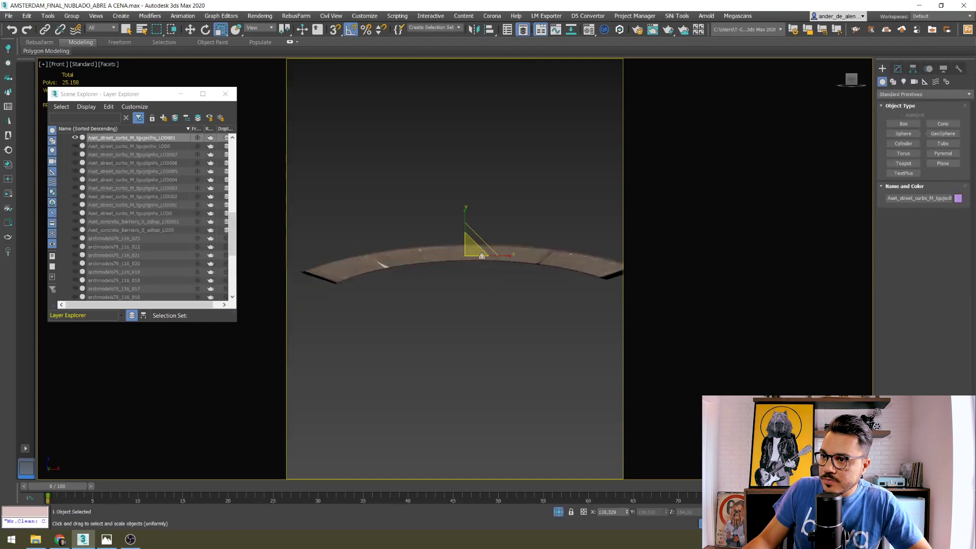
{"action": "scroll", "coordinate": [475, 284], "scroll_direction": "down", "scroll_amount": 4}
{"action": "middle_click_drag", "start_coordinate": [469, 307], "coordinate": [492, 318], "text": "alt"}
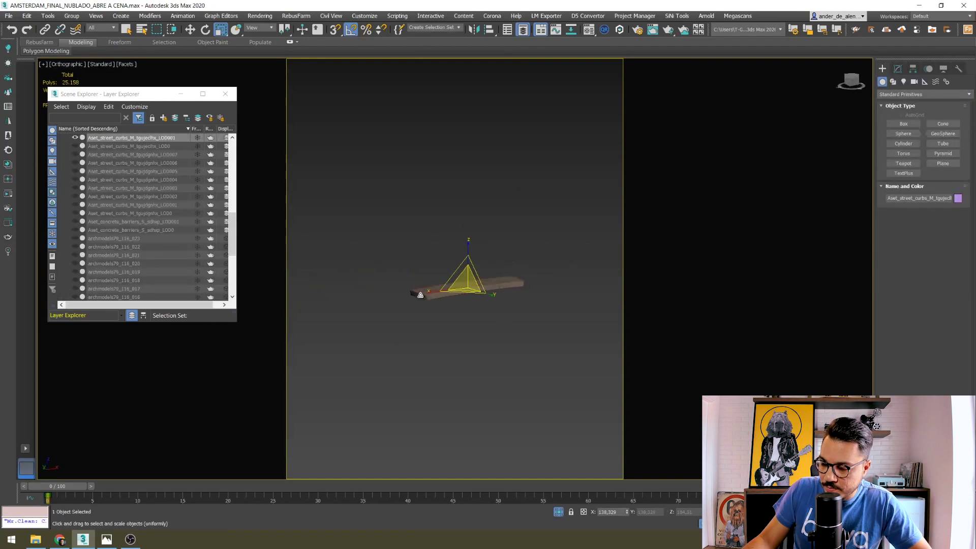
{"action": "middle_click_drag", "start_coordinate": [435, 272], "coordinate": [442, 274], "text": "alt"}
{"action": "key", "text": "ctrl+d"}
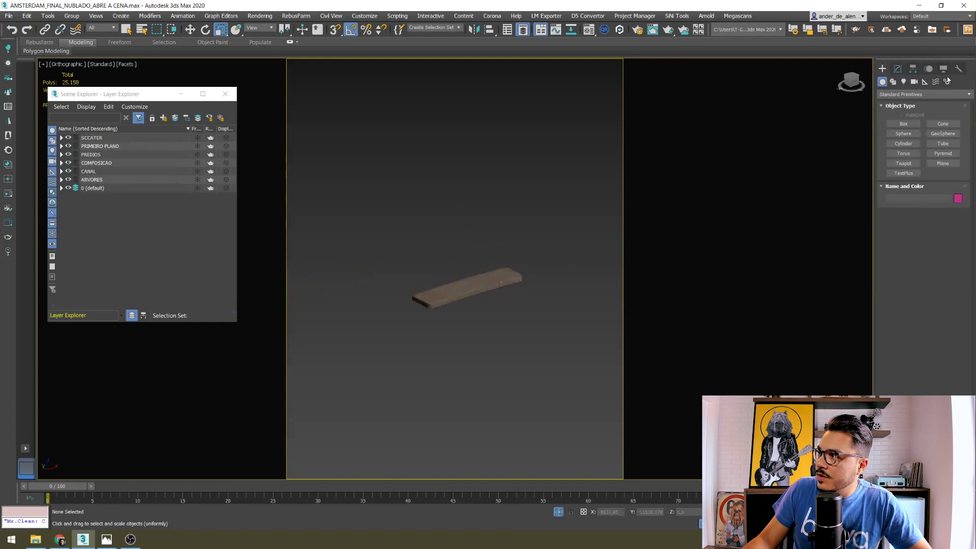
Exit isolation to return to the full scene through CoronaCamera004 and close the Layer Explorer
{"action": "left_click", "coordinate": [558, 511]}
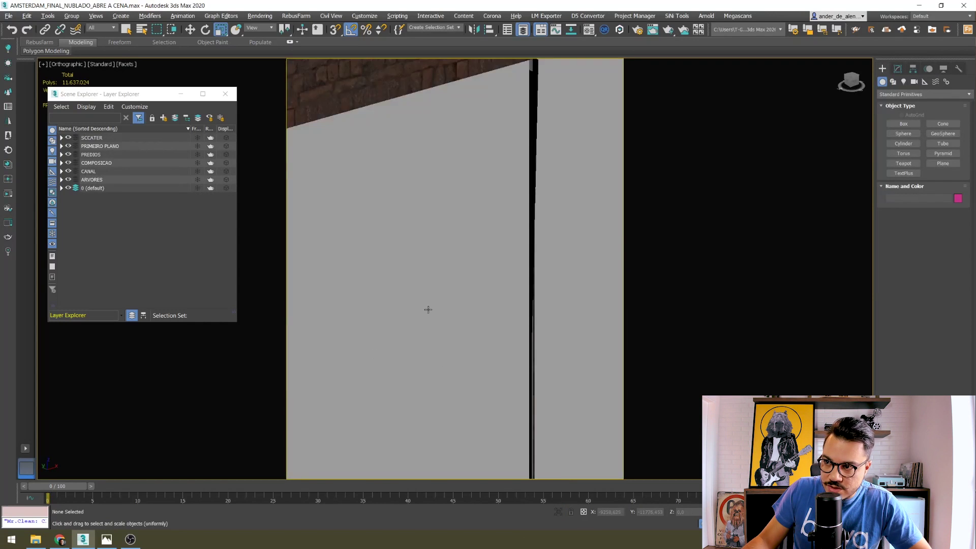
{"action": "middle_click_drag", "start_coordinate": [427, 306], "coordinate": [417, 331], "text": "alt"}
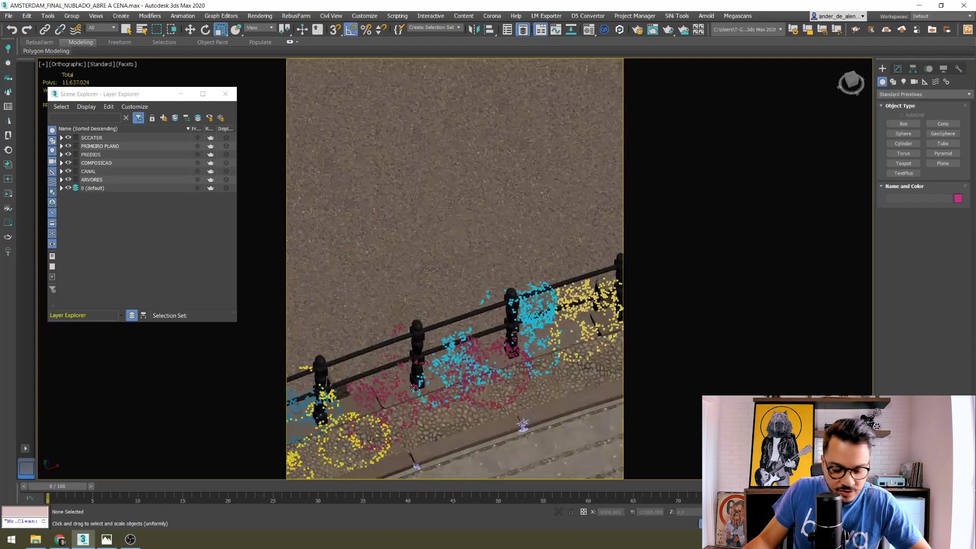
{"action": "key", "text": "c"}
{"action": "double_click", "coordinate": [481, 214]}
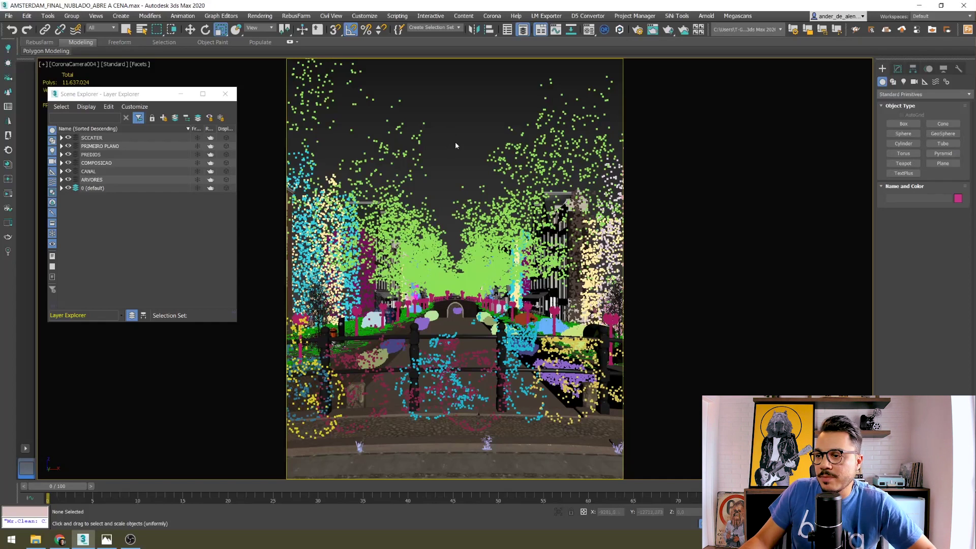
{"action": "left_click", "coordinate": [225, 94]}
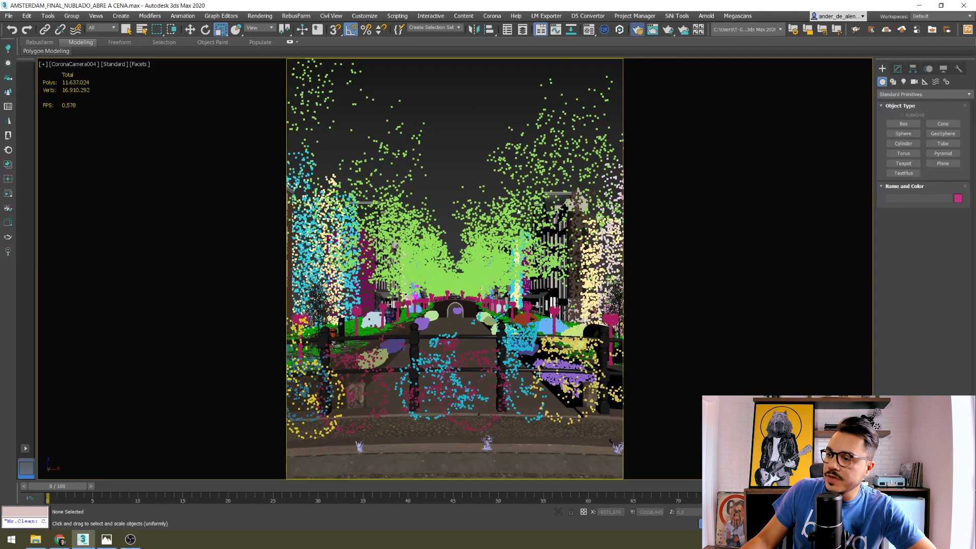
Place the scene environment's HDRI CoronaColorCorrect map from Render Setup into the first Material Editor slot as an instance
{"action": "key", "text": "F10"}
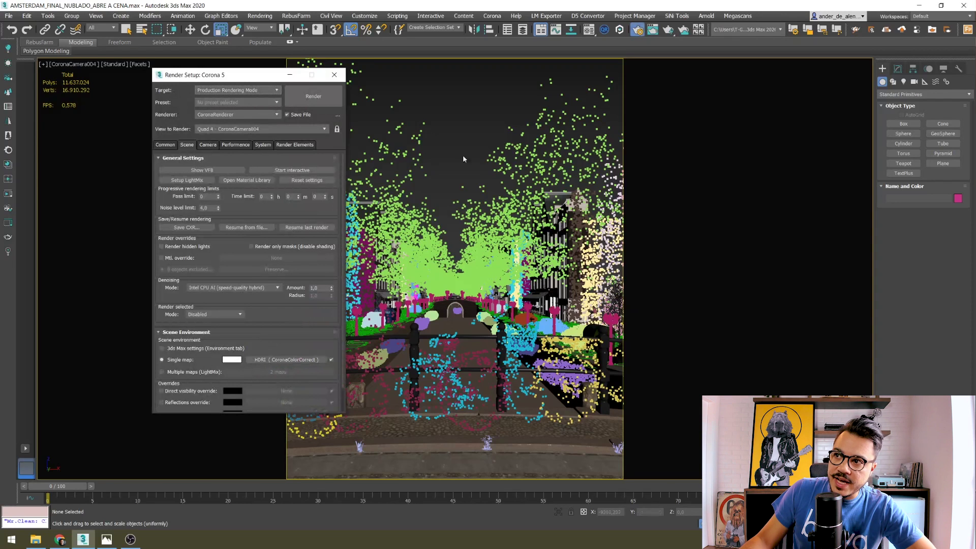
{"action": "key", "text": "m"}
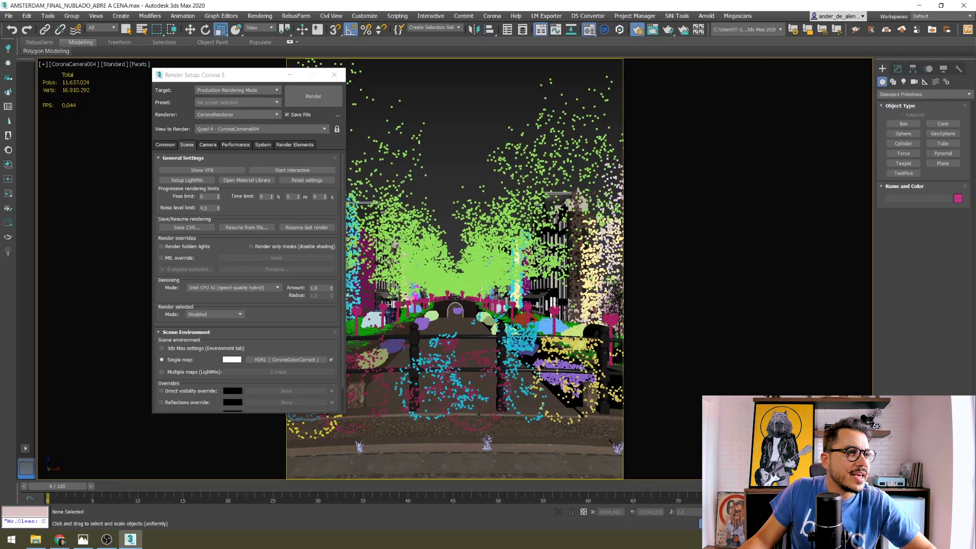
{"action": "key", "text": "m"}
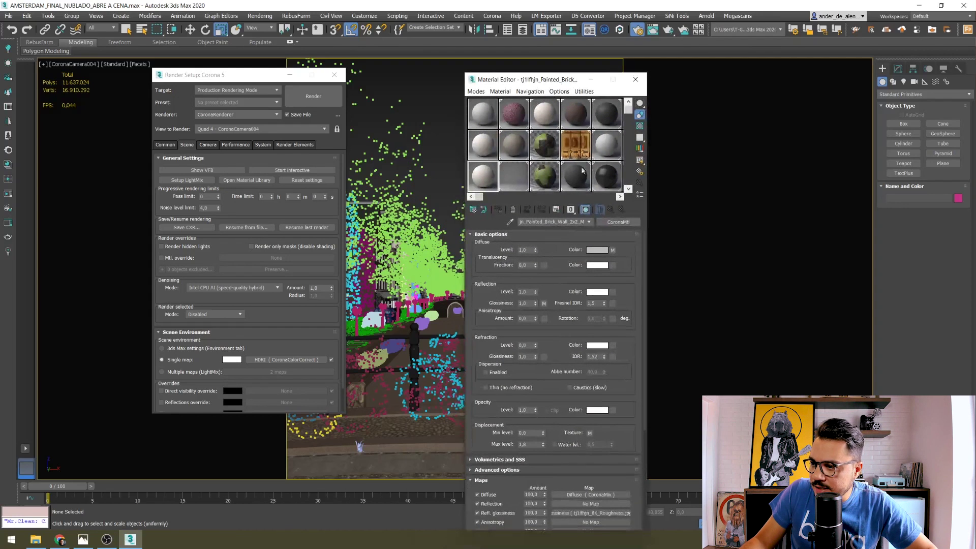
{"action": "left_click_drag", "start_coordinate": [311, 359], "coordinate": [481, 120]}
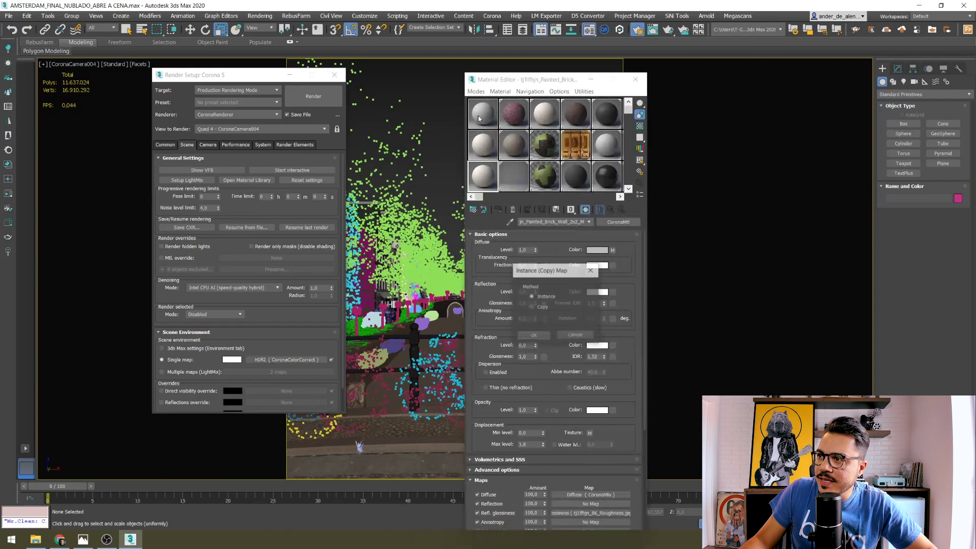
{"action": "left_click", "coordinate": [539, 337]}
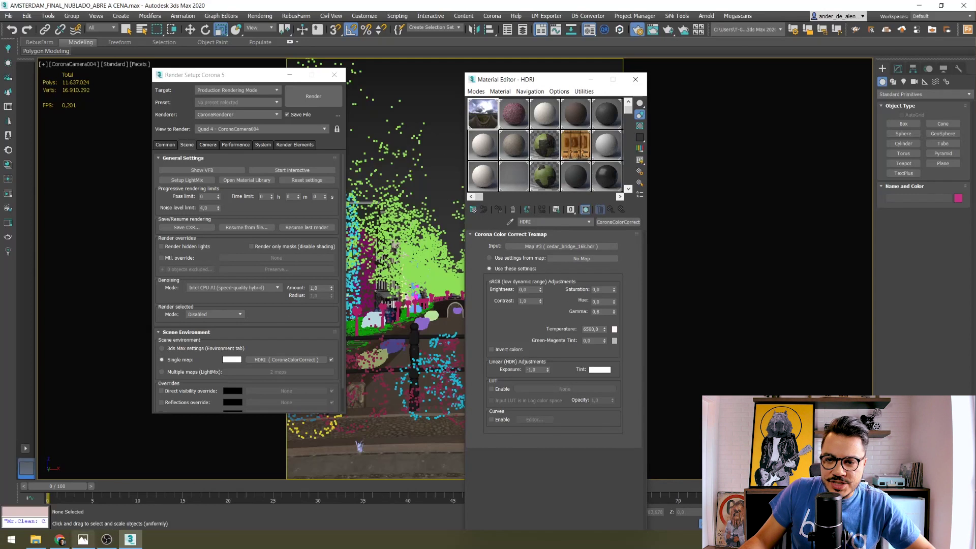
Switch to the browser, look through the CGI-AMSTERDAM renders and close the project to return to the Behance portfolio
{"action": "left_click", "coordinate": [60, 539]}
{"action": "left_click", "coordinate": [479, 118]}
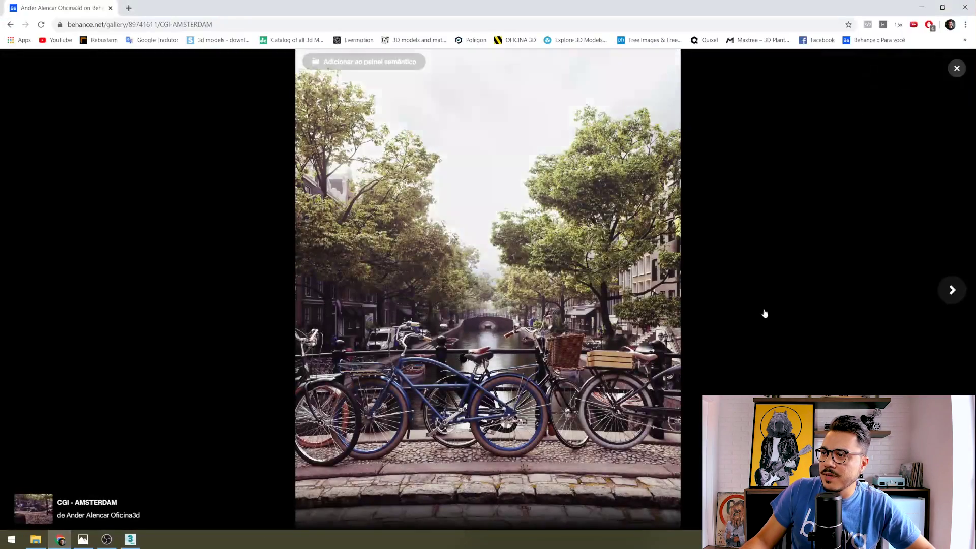
{"action": "left_click", "coordinate": [949, 289]}
{"action": "left_click", "coordinate": [946, 291]}
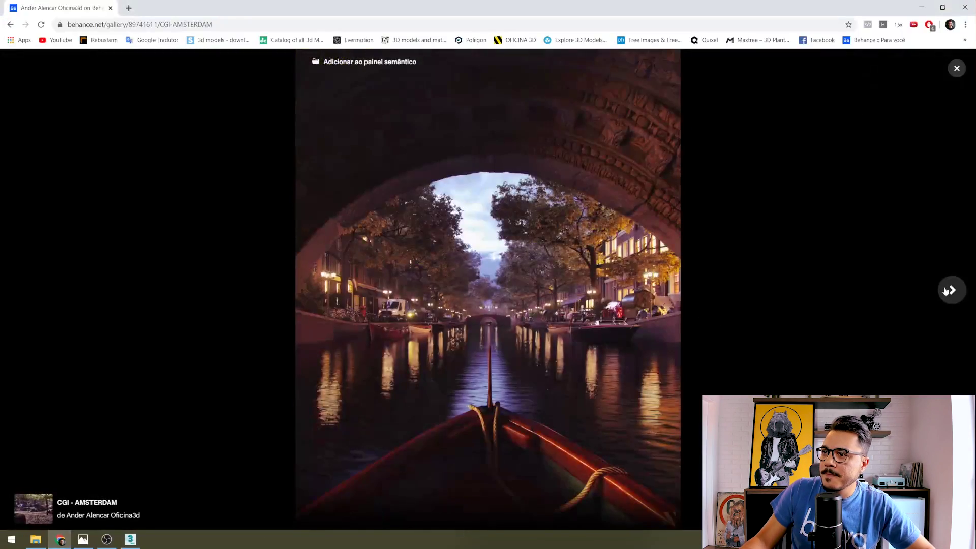
{"action": "left_click", "coordinate": [949, 289]}
{"action": "left_click", "coordinate": [24, 289]}
{"action": "left_click", "coordinate": [24, 290]}
{"action": "left_click", "coordinate": [24, 290]}
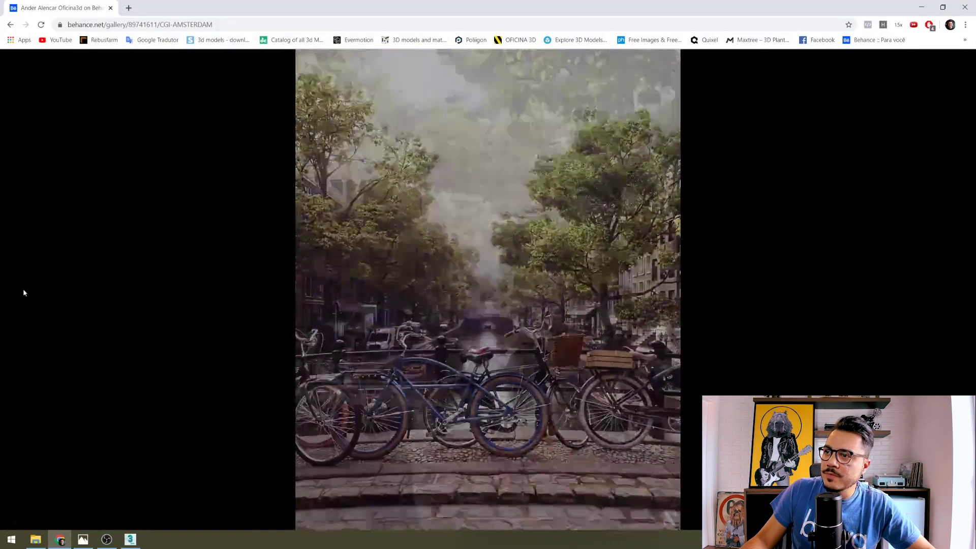
{"action": "left_click", "coordinate": [24, 290]}
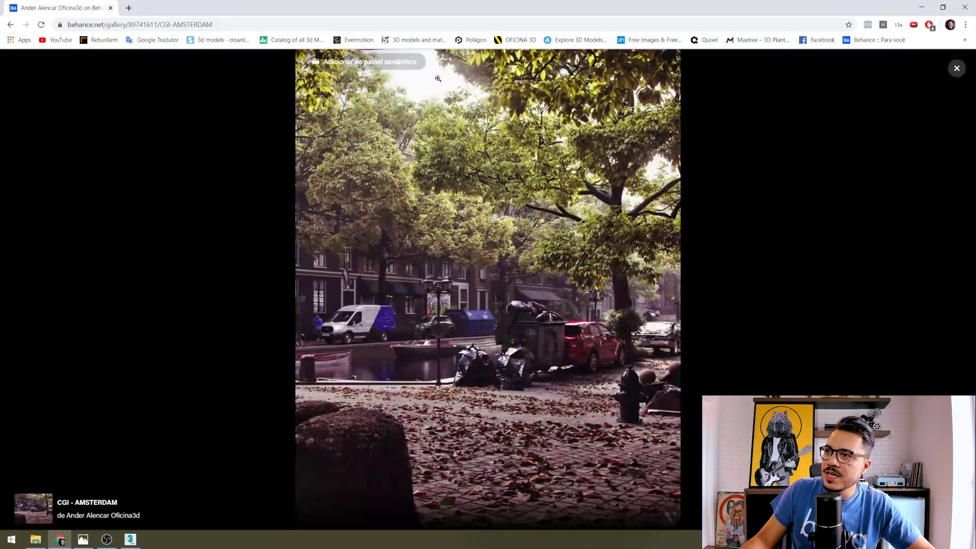
{"action": "left_click", "coordinate": [957, 68]}
{"action": "left_click", "coordinate": [881, 261]}
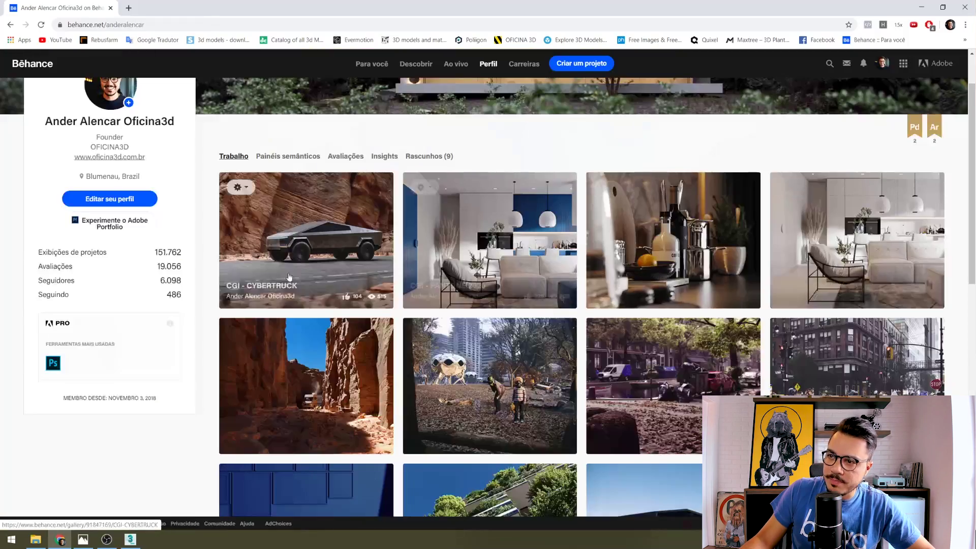
Return to 3ds Max, move Render Setup and the Material Editor aside, and start a Corona interactive render of CoronaCamera004
{"action": "left_click", "coordinate": [130, 539]}
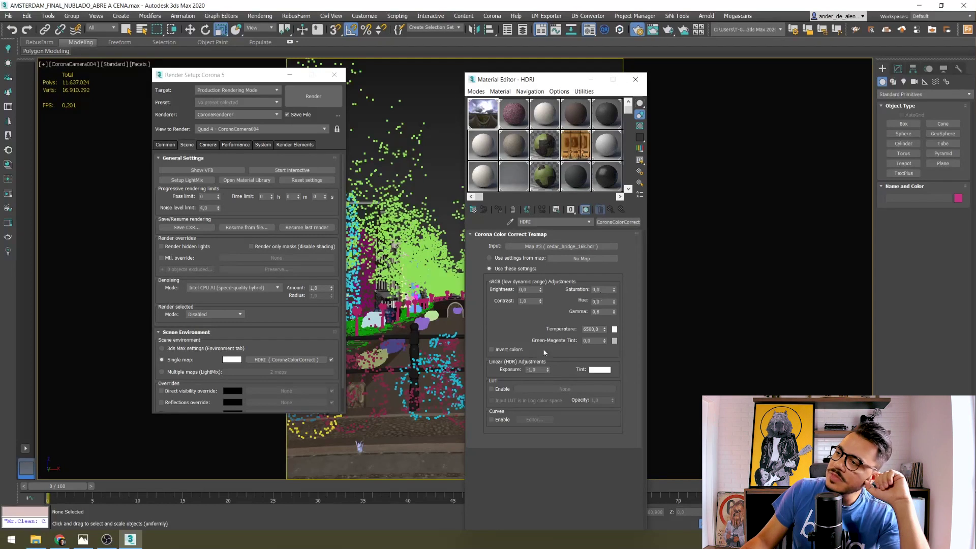
{"action": "left_click_drag", "start_coordinate": [318, 172], "coordinate": [317, 146]}
{"action": "left_click_drag", "start_coordinate": [524, 80], "coordinate": [680, 58]}
{"action": "left_click", "coordinate": [8, 193]}
{"action": "key", "text": "shift+q"}
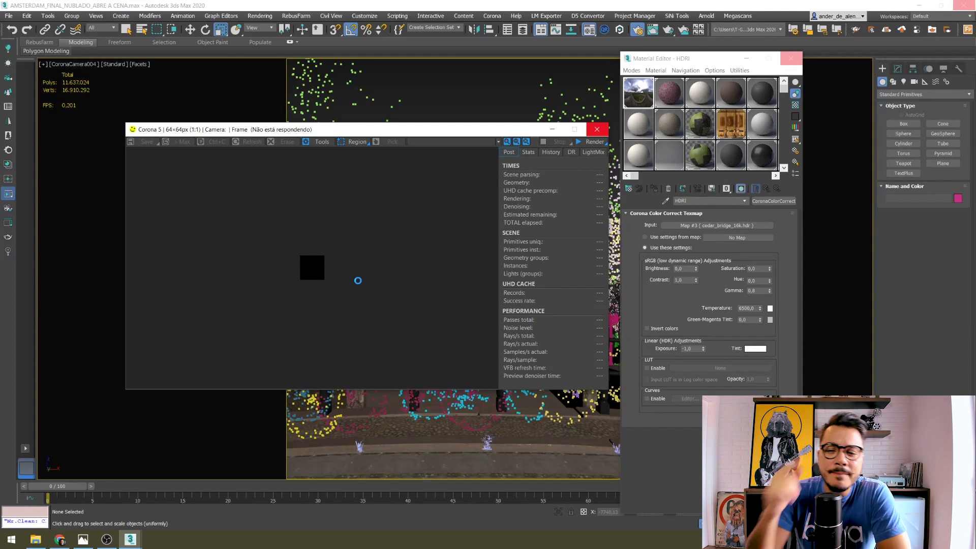
Switch to the Photos app and look through the Amsterdam reference images up to amsterdam-bridge-city-river-wallpaper.jpg
{"action": "key", "text": "alt+Tab"}
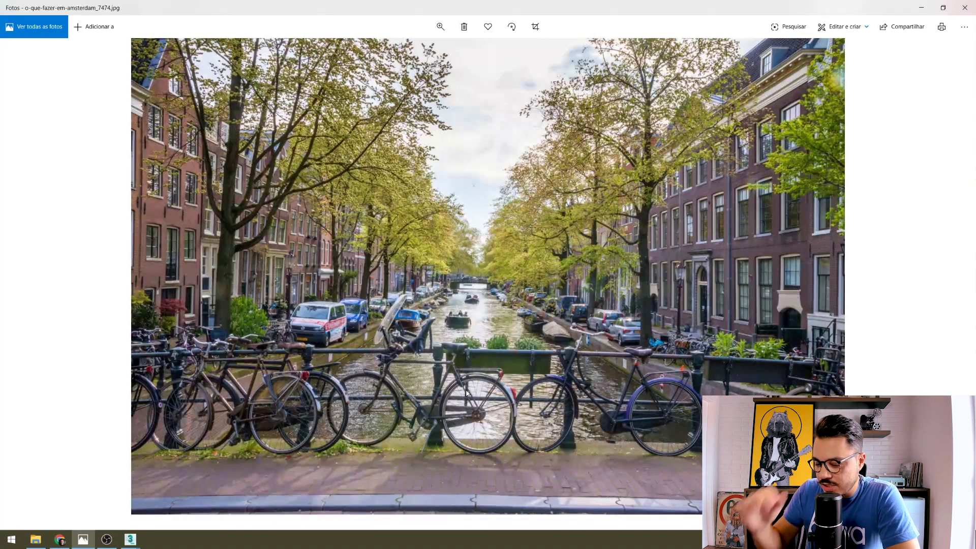
{"action": "key", "text": "Right"}
{"action": "key", "text": "Right"}
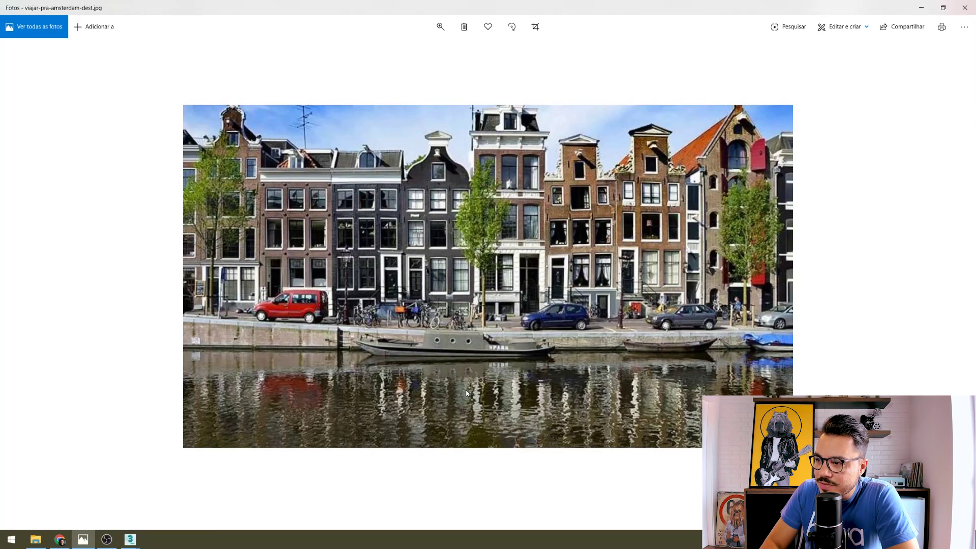
{"action": "key", "text": "Left"}
{"action": "key", "text": "Left"}
{"action": "key", "text": "Left"}
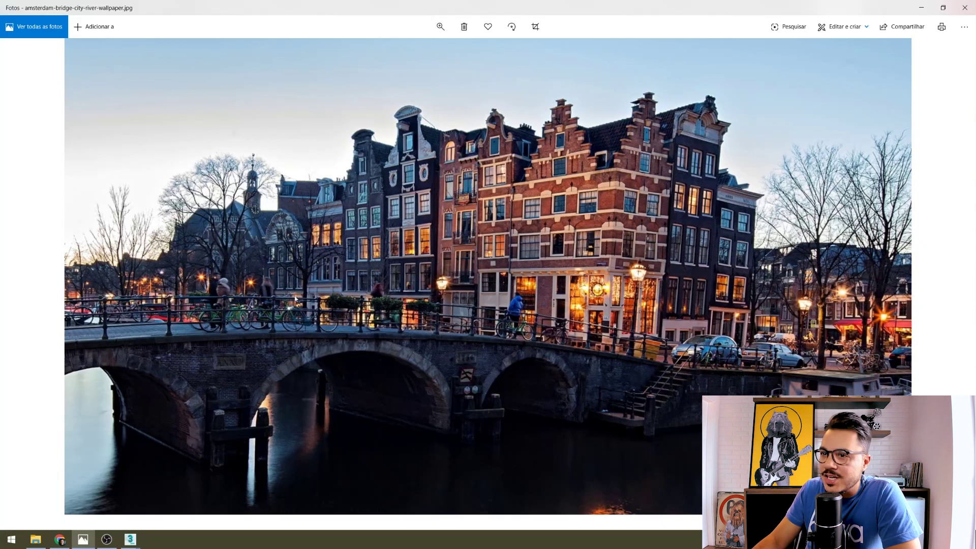
Examine the bridge, railing and arches in the Amsterdam bridge reference photo up close and close the photo viewer
{"action": "scroll", "coordinate": [244, 304], "scroll_direction": "down", "scroll_amount": 1}
{"action": "scroll", "coordinate": [290, 303], "scroll_direction": "up", "scroll_amount": 1}
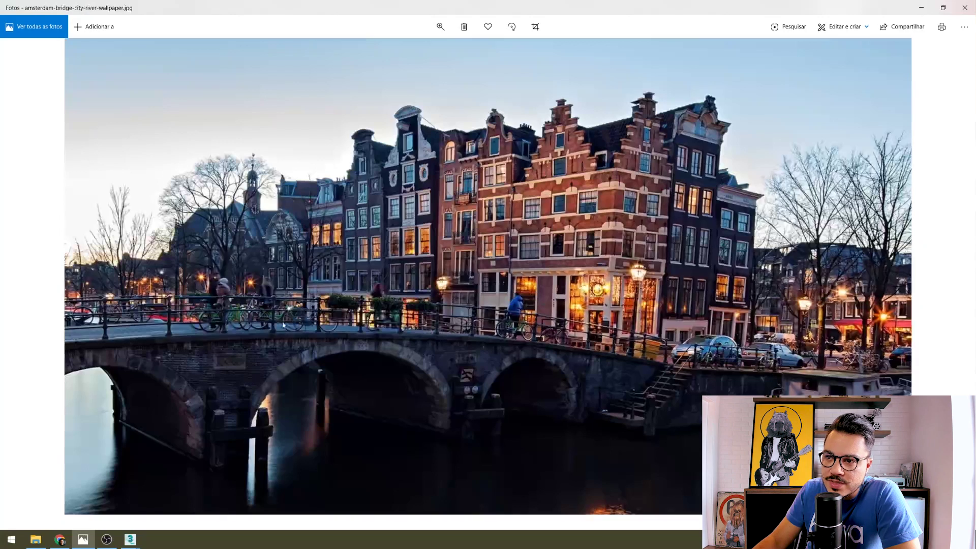
{"action": "scroll", "coordinate": [252, 317], "scroll_direction": "up", "scroll_amount": 2, "text": "ctrl"}
{"action": "scroll", "coordinate": [286, 279], "scroll_direction": "up", "scroll_amount": 1, "text": "ctrl"}
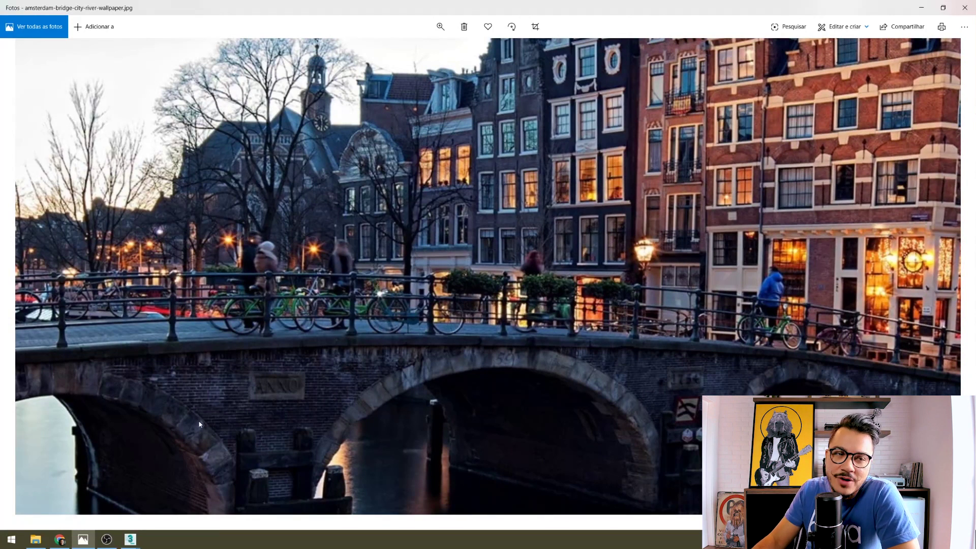
{"action": "scroll", "coordinate": [198, 424], "scroll_direction": "down", "scroll_amount": 3}
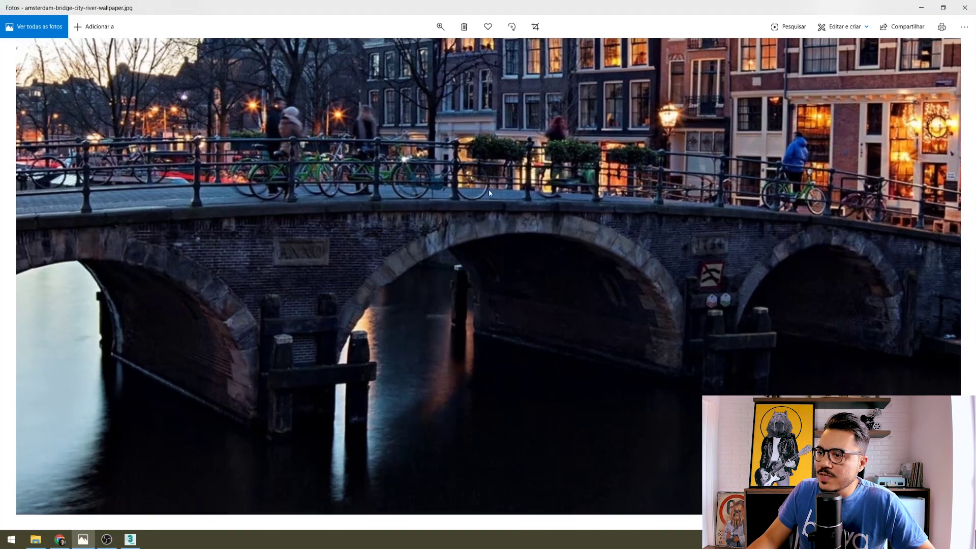
{"action": "scroll", "coordinate": [518, 262], "scroll_direction": "down", "scroll_amount": 3, "text": "ctrl"}
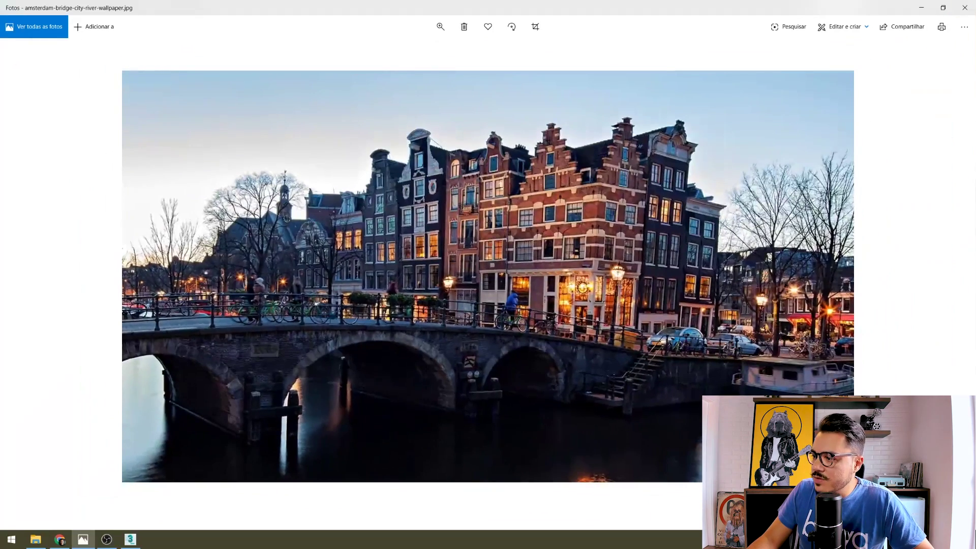
{"action": "left_click", "coordinate": [964, 8]}
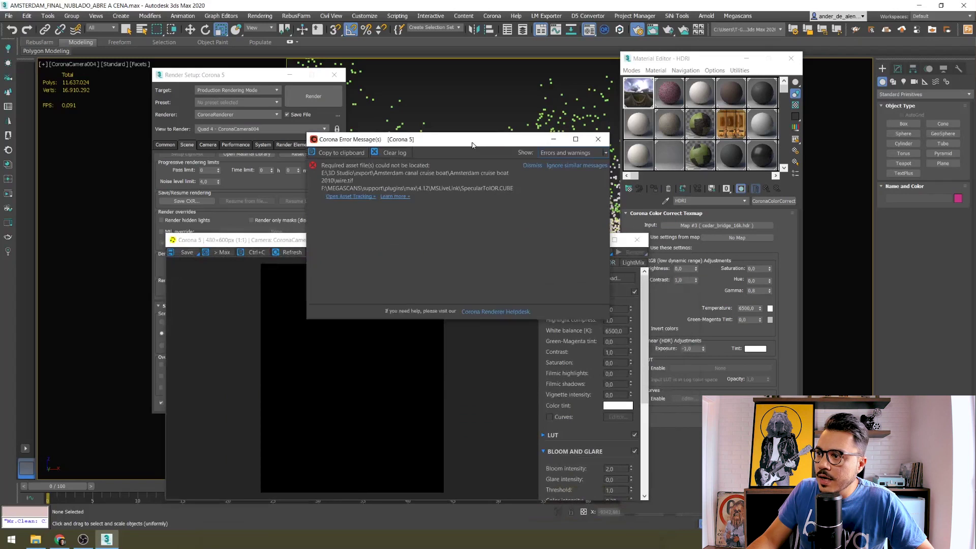
Ignore similar Corona error messages, close the error window and stop the interactive render
{"action": "left_click", "coordinate": [585, 165]}
{"action": "left_click", "coordinate": [597, 139]}
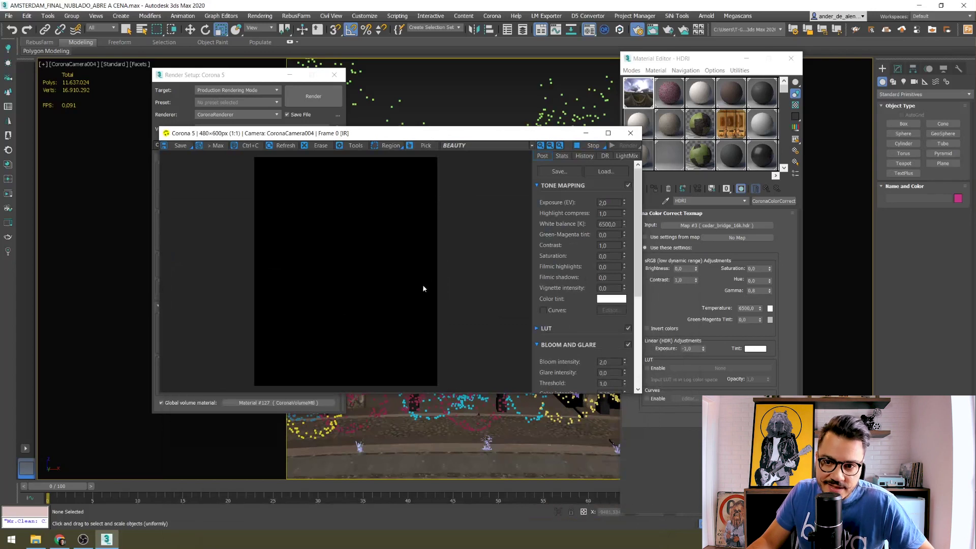
{"action": "left_click", "coordinate": [589, 145]}
Check the output size in the Common Parameters of Render Setup and restart interactive rendering from the Corona frame buffer
{"action": "left_click", "coordinate": [254, 78]}
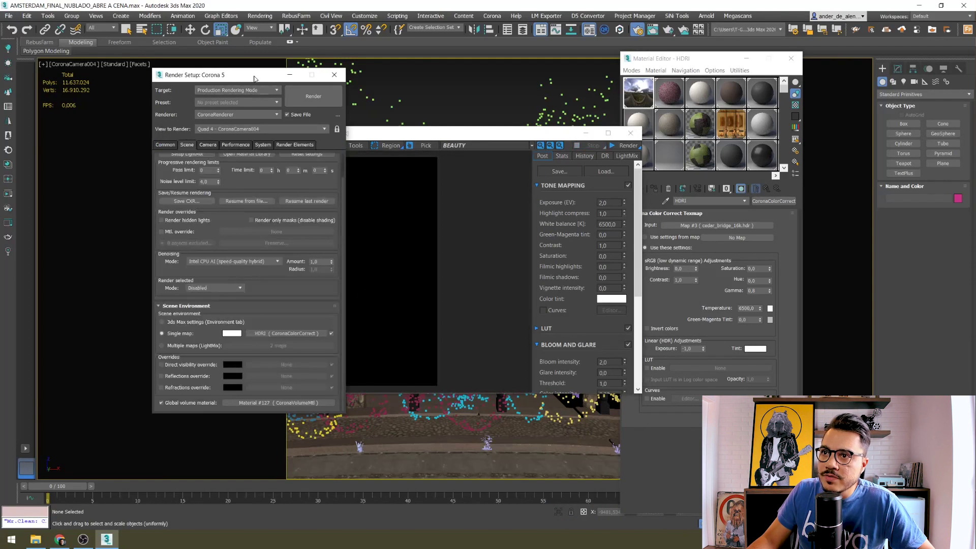
{"action": "left_click", "coordinate": [170, 147]}
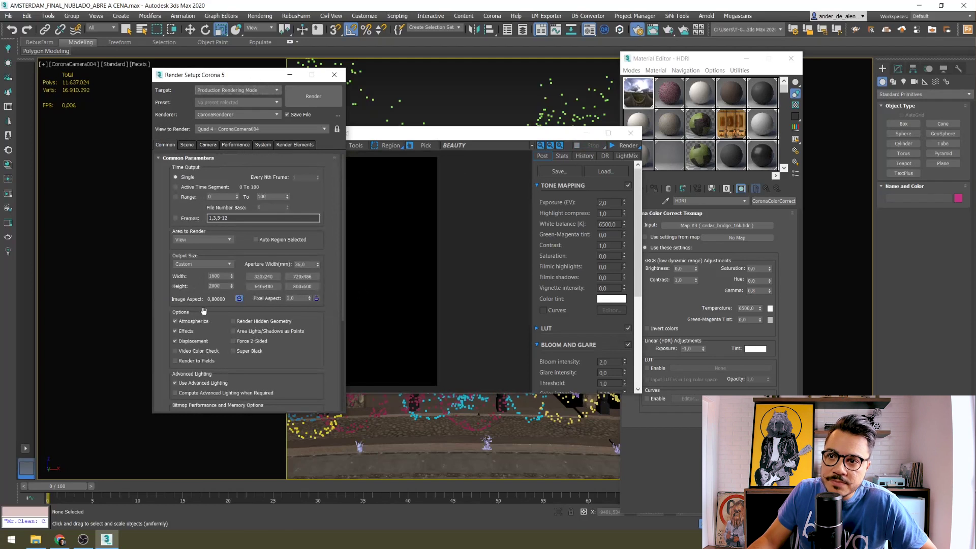
{"action": "left_click", "coordinate": [509, 214]}
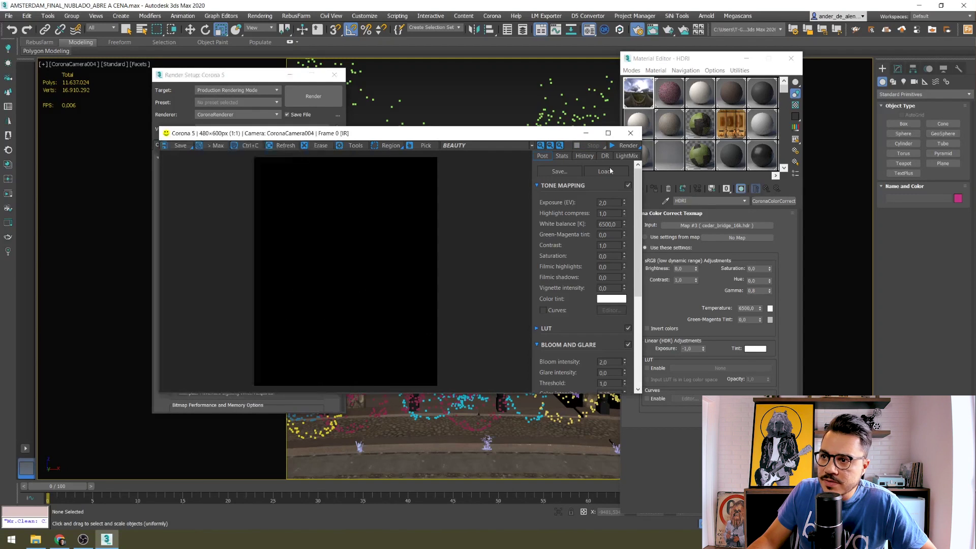
{"action": "left_click", "coordinate": [629, 146]}
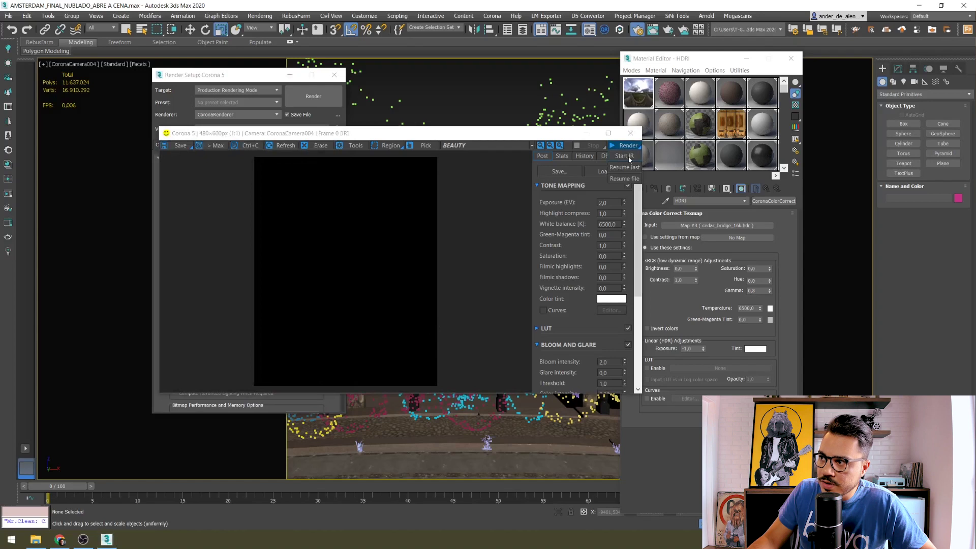
{"action": "left_click", "coordinate": [630, 159]}
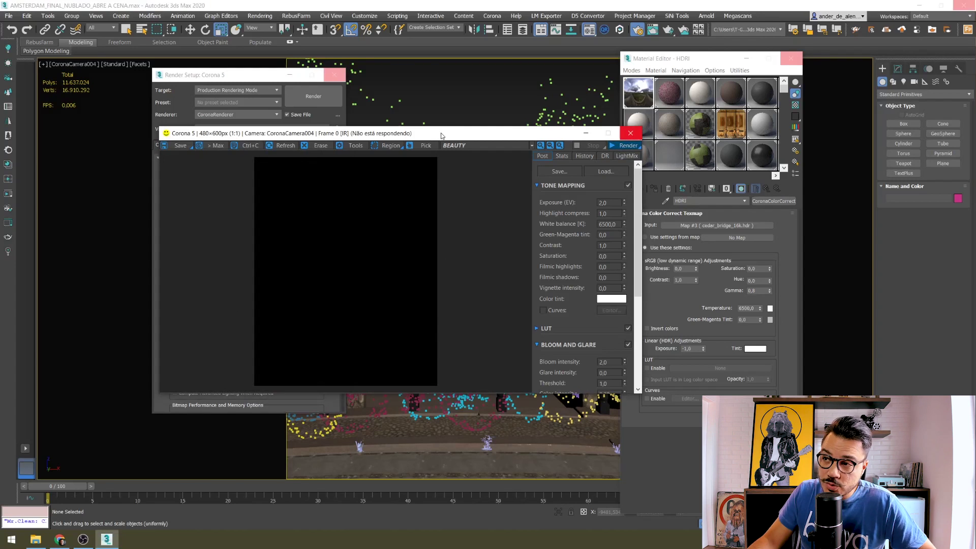
{"action": "left_click_drag", "start_coordinate": [441, 136], "coordinate": [496, 166]}
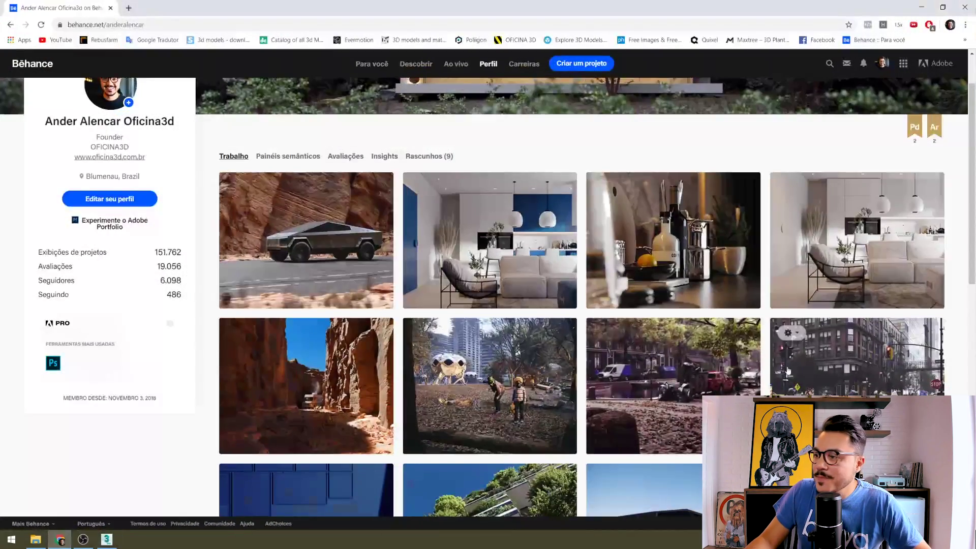
Open the CGI-AMSTERDAM project on Behance and compare the daytime, dusk and night renders of the canal scenes
{"action": "scroll", "coordinate": [675, 219], "scroll_direction": "down", "scroll_amount": 3}
{"action": "left_click", "coordinate": [661, 209]}
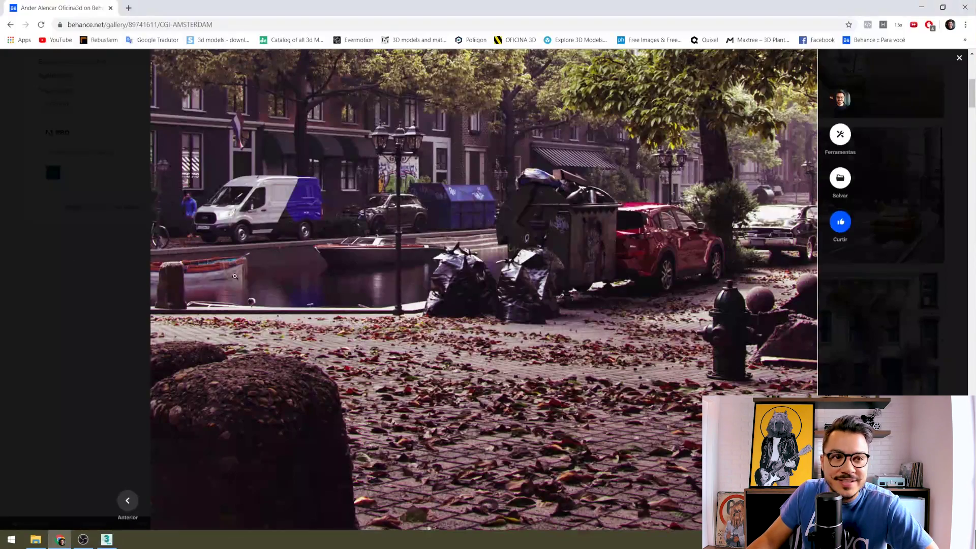
{"action": "scroll", "coordinate": [301, 273], "scroll_direction": "down", "scroll_amount": 15}
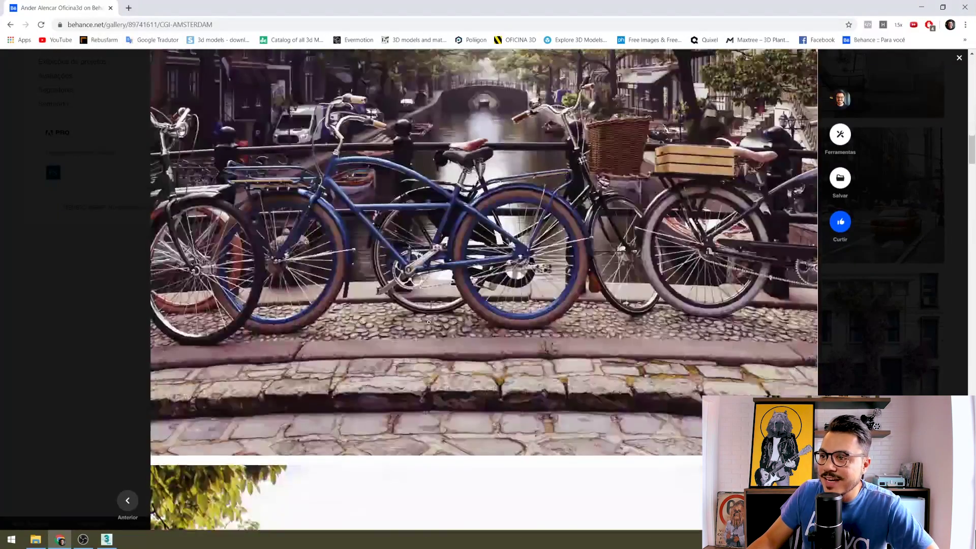
{"action": "scroll", "coordinate": [349, 352], "scroll_direction": "up", "scroll_amount": 4}
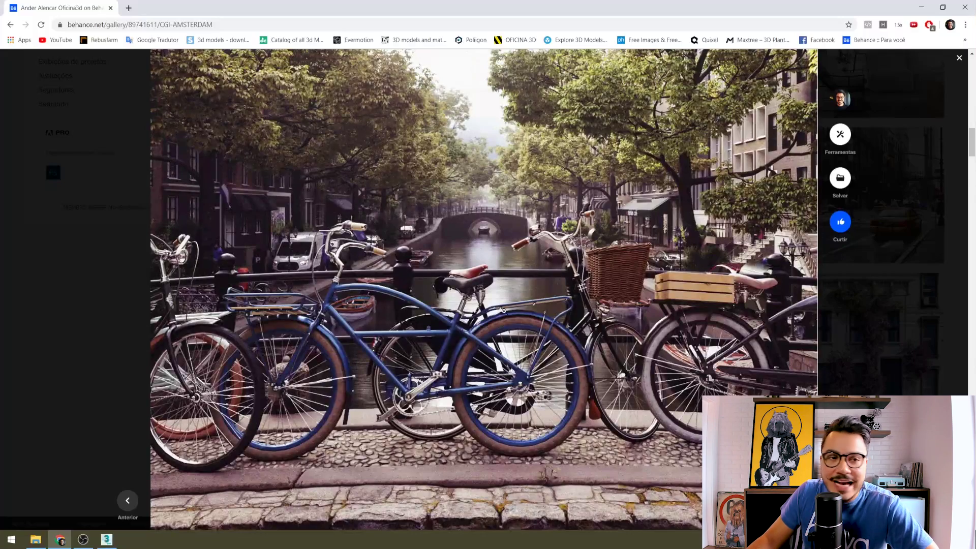
{"action": "scroll", "coordinate": [437, 346], "scroll_direction": "down", "scroll_amount": 10}
{"action": "scroll", "coordinate": [458, 312], "scroll_direction": "down", "scroll_amount": 5}
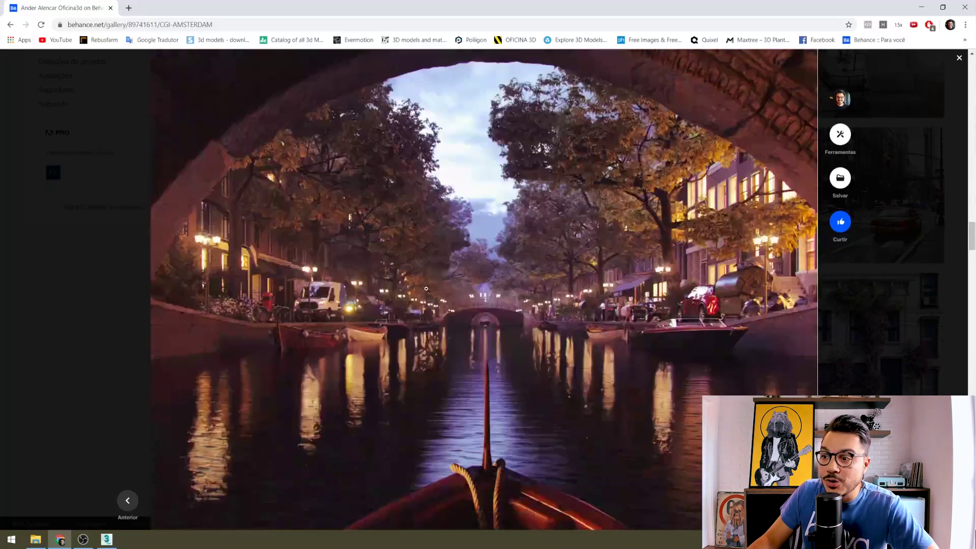
{"action": "scroll", "coordinate": [657, 371], "scroll_direction": "down", "scroll_amount": 3}
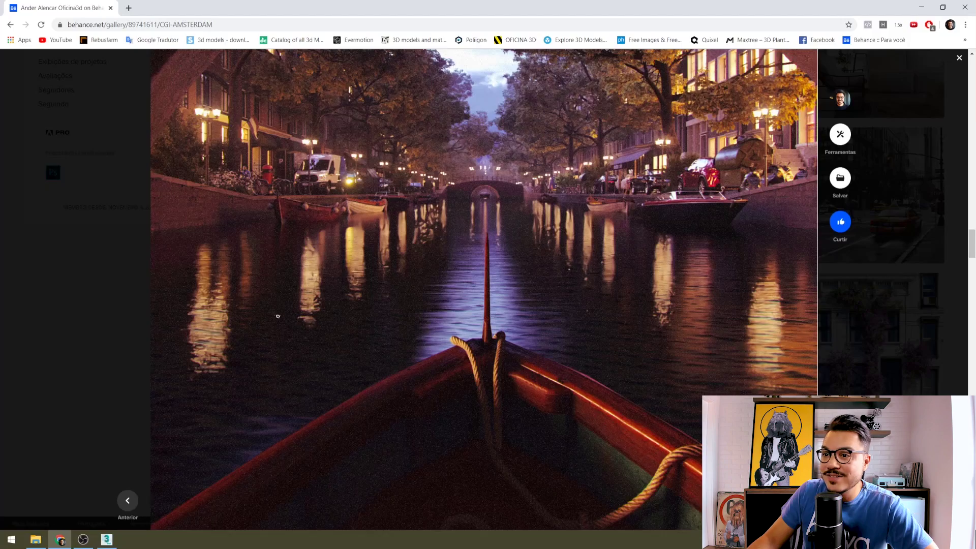
{"action": "scroll", "coordinate": [297, 320], "scroll_direction": "down", "scroll_amount": 10}
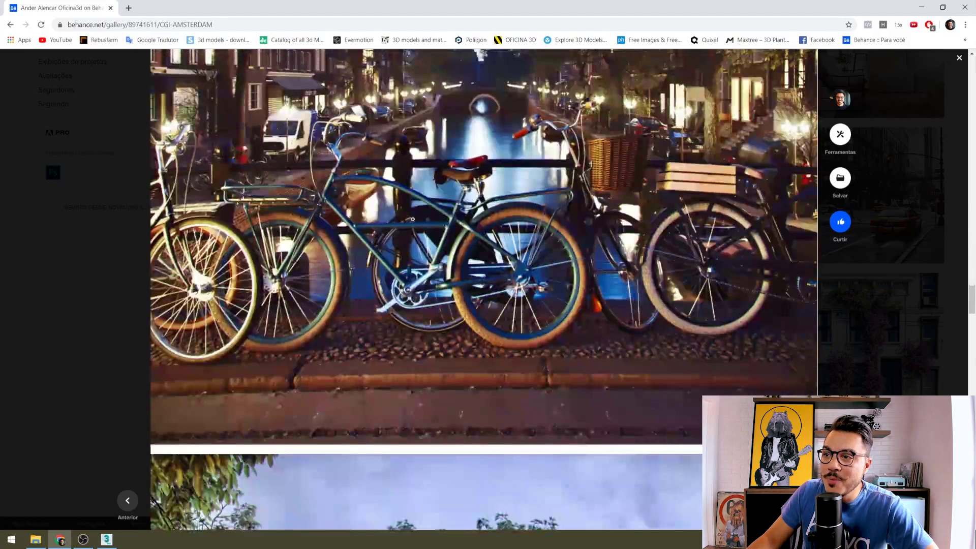
{"action": "scroll", "coordinate": [331, 226], "scroll_direction": "down", "scroll_amount": 8}
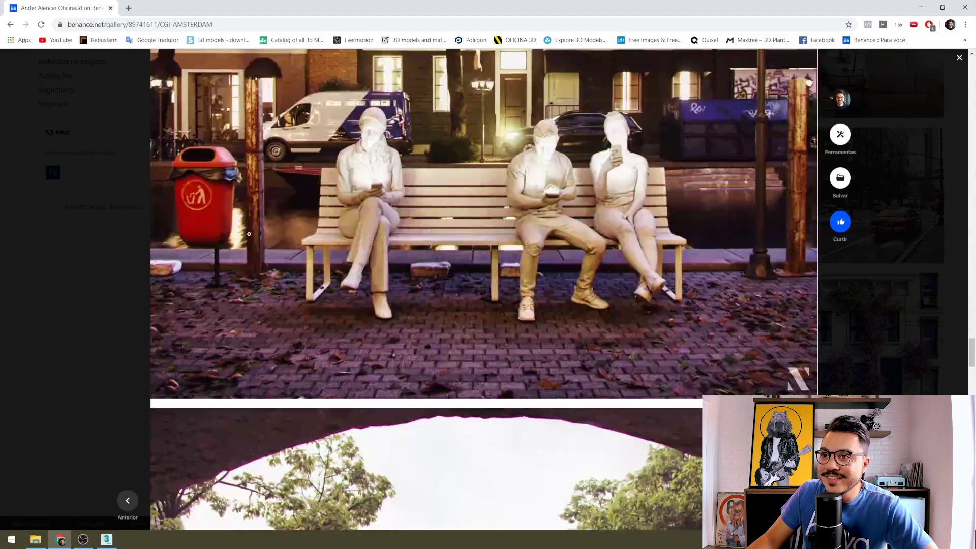
{"action": "scroll", "coordinate": [249, 234], "scroll_direction": "up", "scroll_amount": 10}
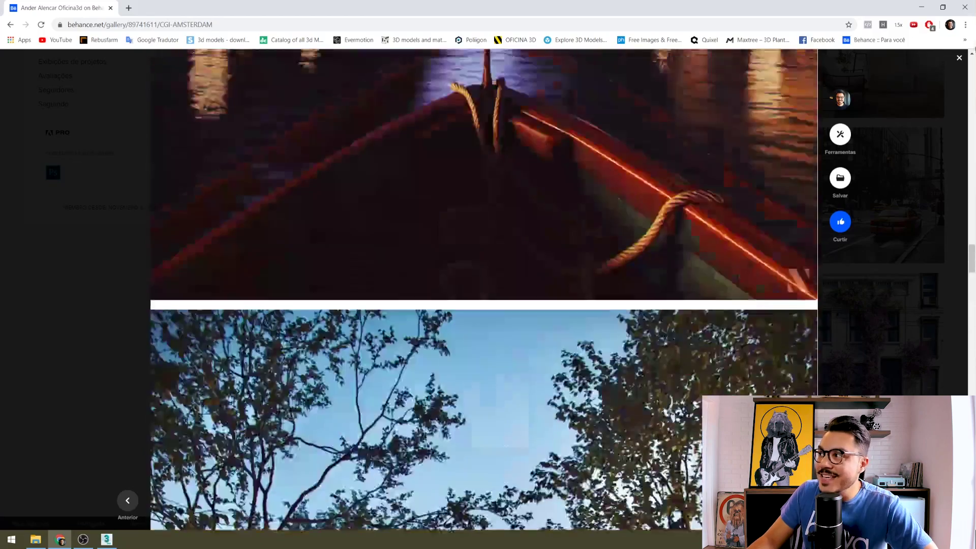
Return to 3ds Max, minimize the Corona frame buffer, close the Material Editor and Render Setup, and activate the selection tool
{"action": "key", "text": "alt+Tab"}
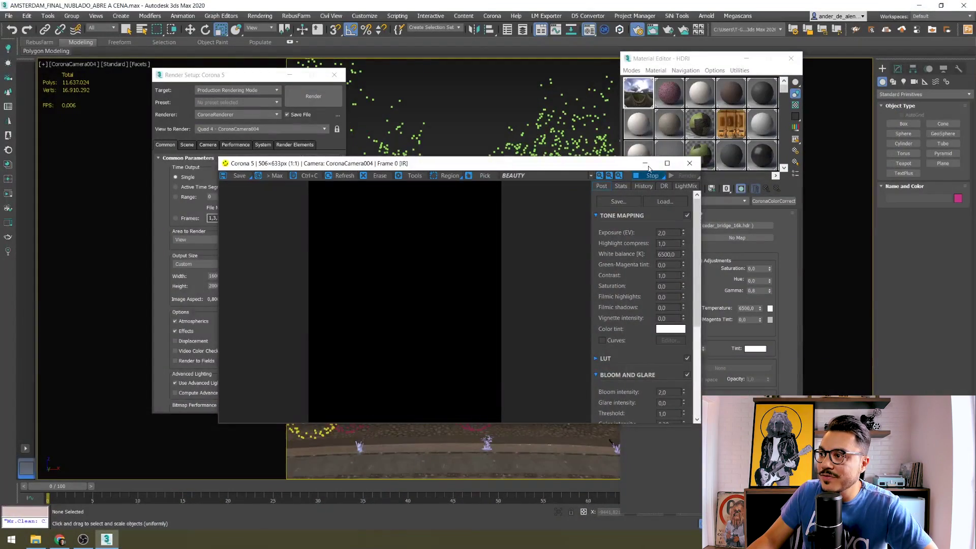
{"action": "left_click", "coordinate": [645, 163]}
{"action": "left_click", "coordinate": [791, 58]}
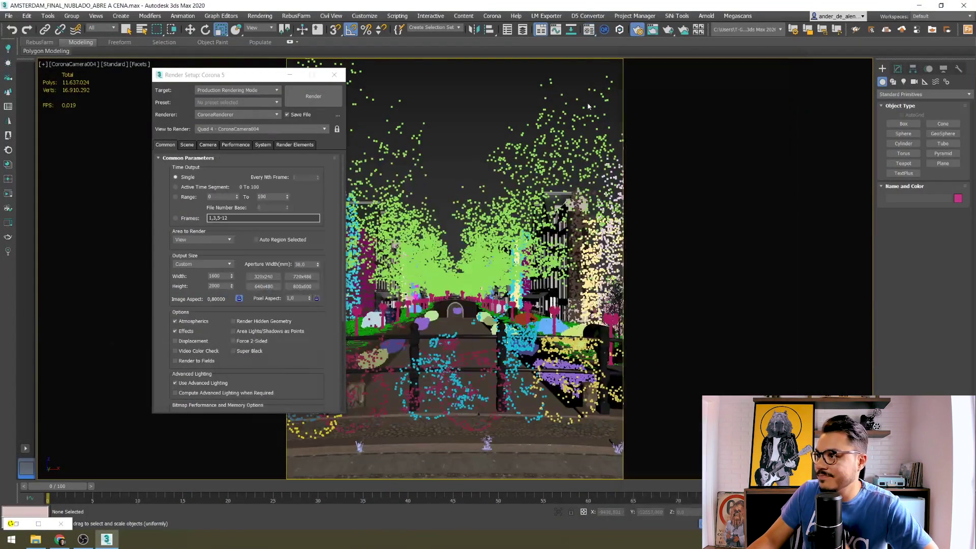
{"action": "left_click", "coordinate": [334, 75]}
{"action": "key", "text": "q"}
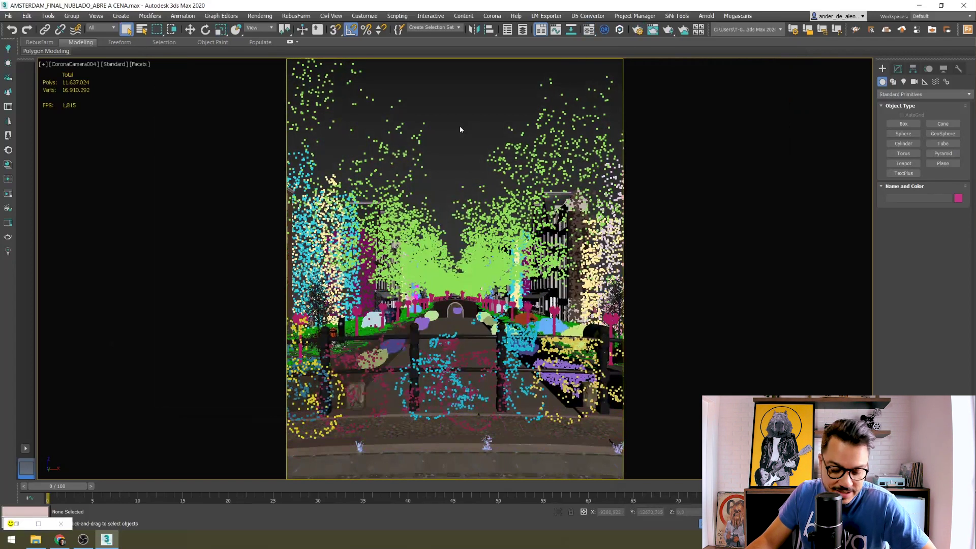
Show volumetric Material #127 in the Material Editor and check its use as global volume material in the scene environment settings
{"action": "key", "text": "m"}
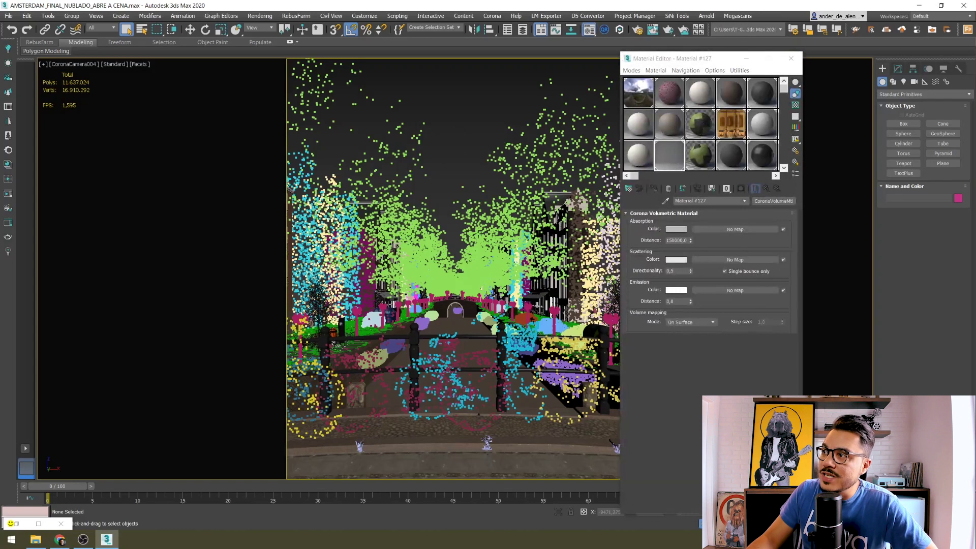
{"action": "left_click", "coordinate": [637, 29]}
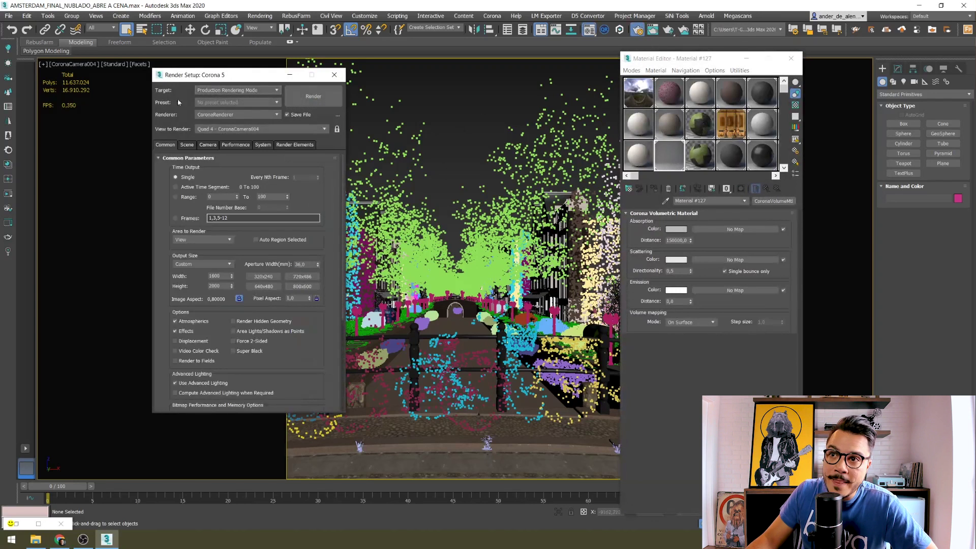
{"action": "left_click", "coordinate": [188, 144]}
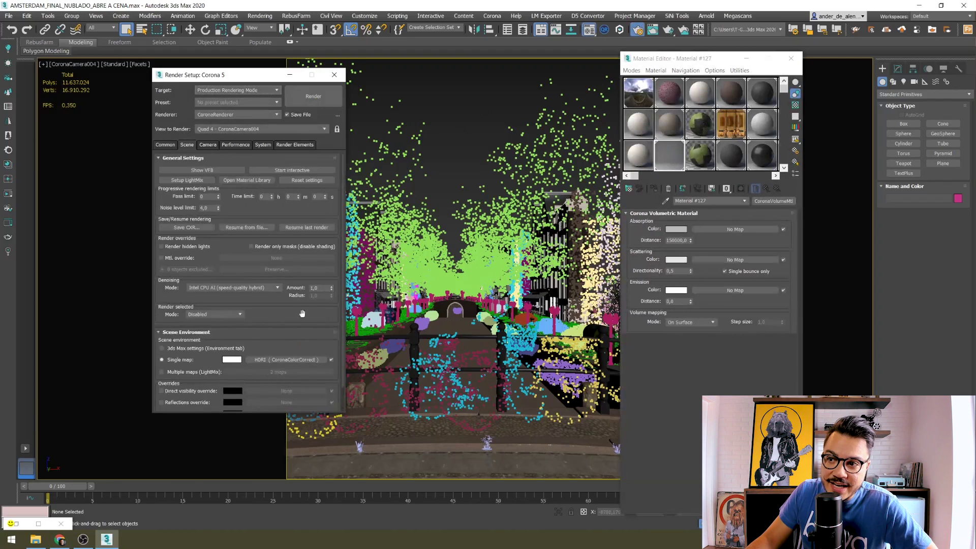
{"action": "scroll", "coordinate": [310, 318], "scroll_direction": "down", "scroll_amount": 2}
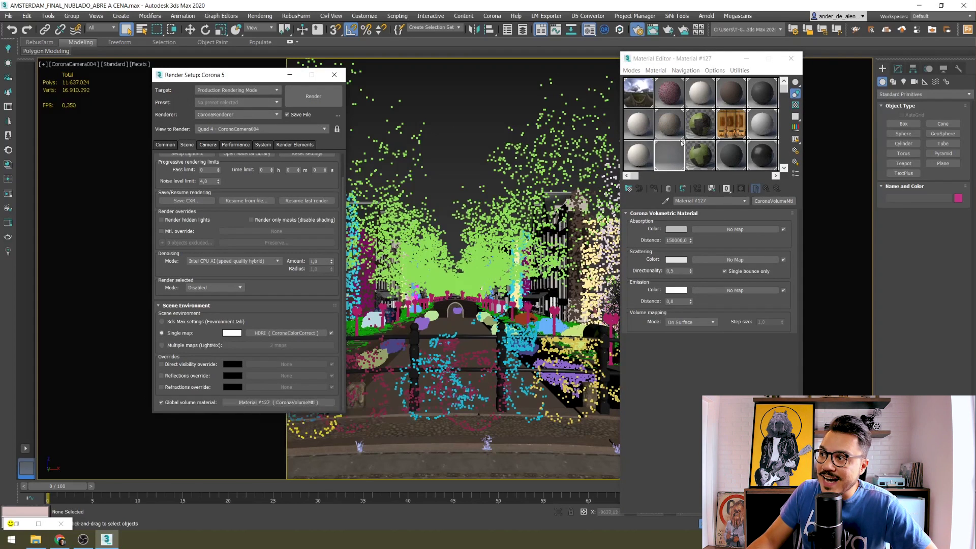
{"action": "left_click", "coordinate": [334, 75]}
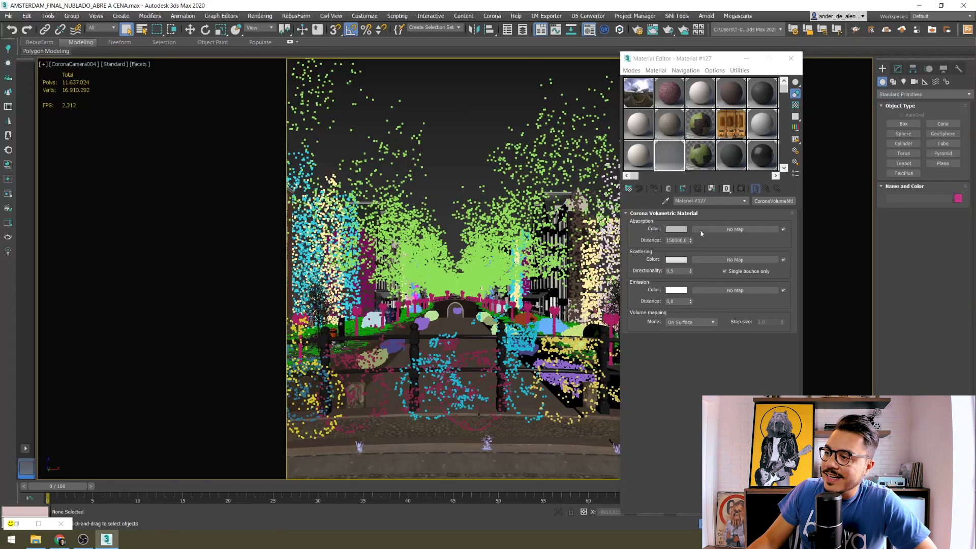
{"action": "left_click_drag", "start_coordinate": [706, 52], "coordinate": [138, 40]}
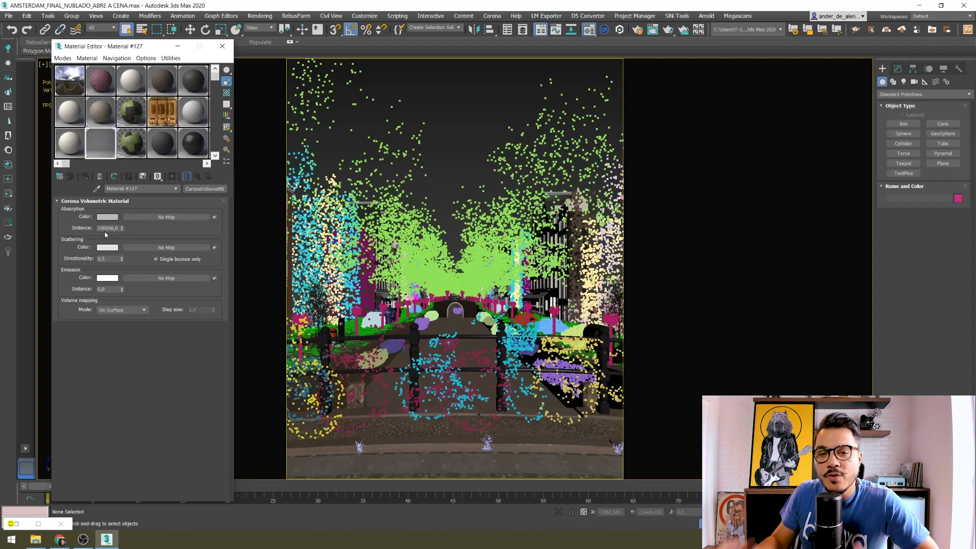
Pick the AGUA #1 material from the canal water in the camera view into the Material Editor slot beside Material #127
{"action": "left_click", "coordinate": [70, 146]}
{"action": "left_click", "coordinate": [97, 189]}
{"action": "left_click", "coordinate": [468, 322]}
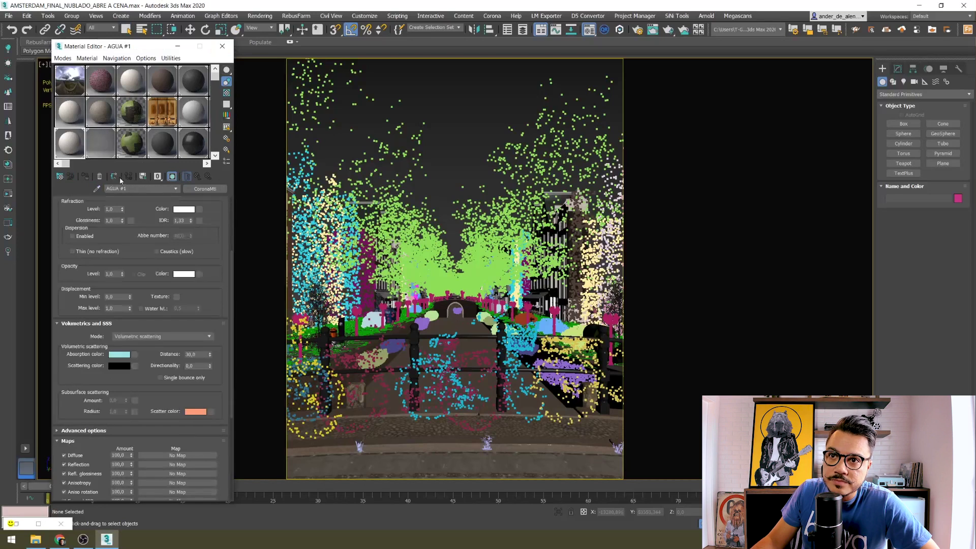
Preview the AGUA #1 water material and inspect its volumetric scattering settings and the Mix maps driving its bump
{"action": "double_click", "coordinate": [81, 153]}
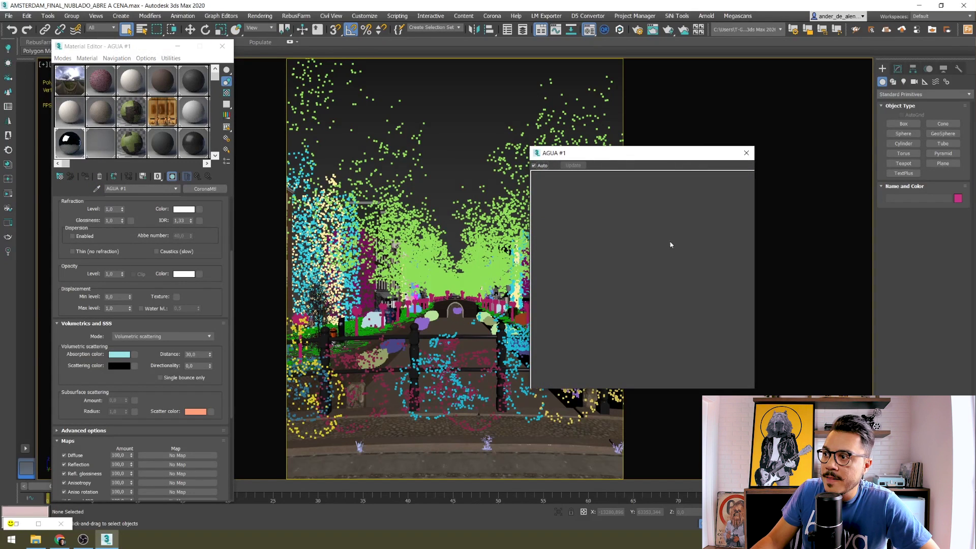
{"action": "left_click_drag", "start_coordinate": [214, 290], "coordinate": [215, 198]}
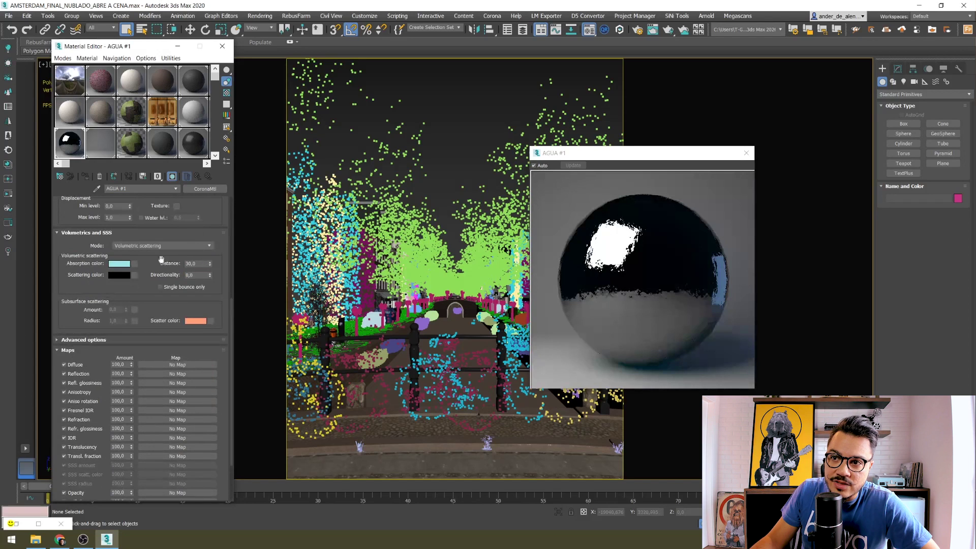
{"action": "mouse_move", "coordinate": [193, 263]}
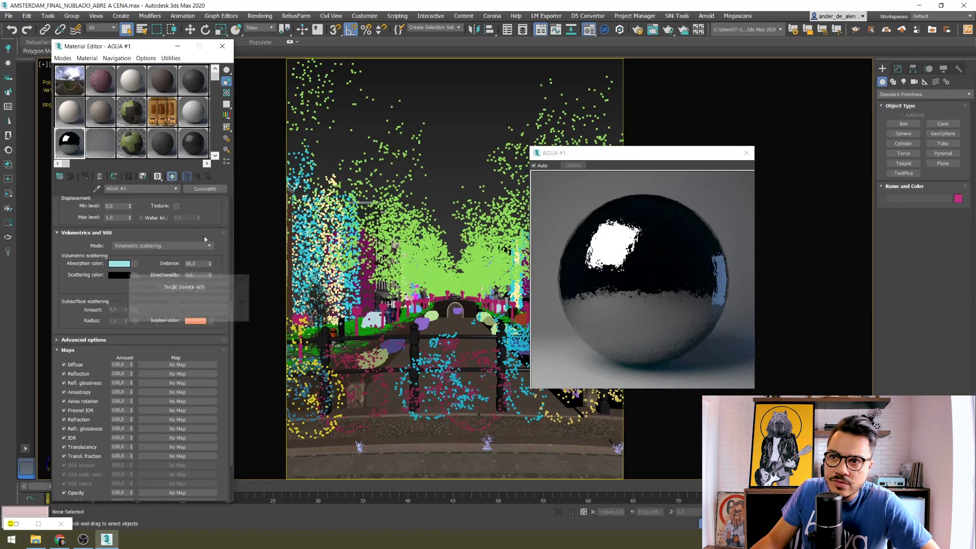
{"action": "scroll", "coordinate": [216, 289], "scroll_direction": "down", "scroll_amount": 5}
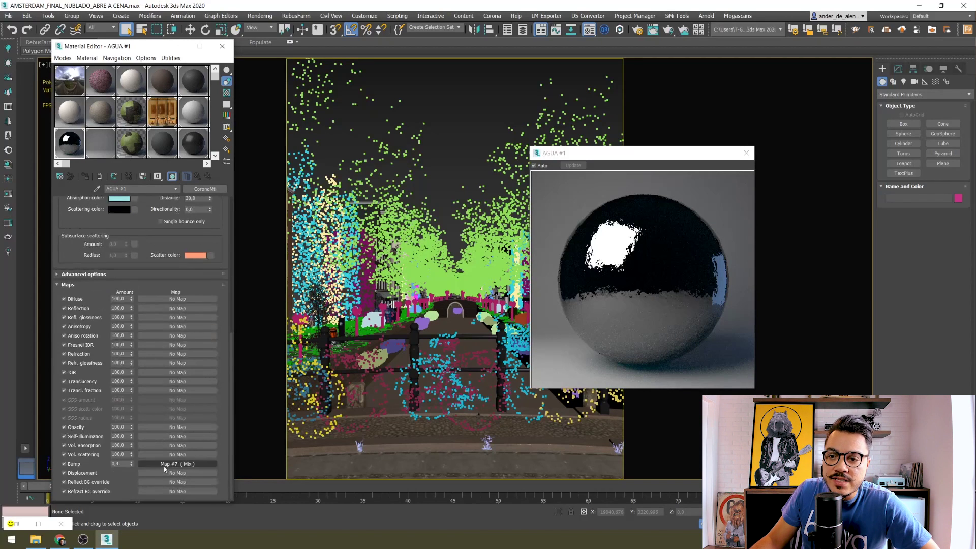
{"action": "left_click", "coordinate": [171, 464]}
{"action": "left_click", "coordinate": [176, 222]}
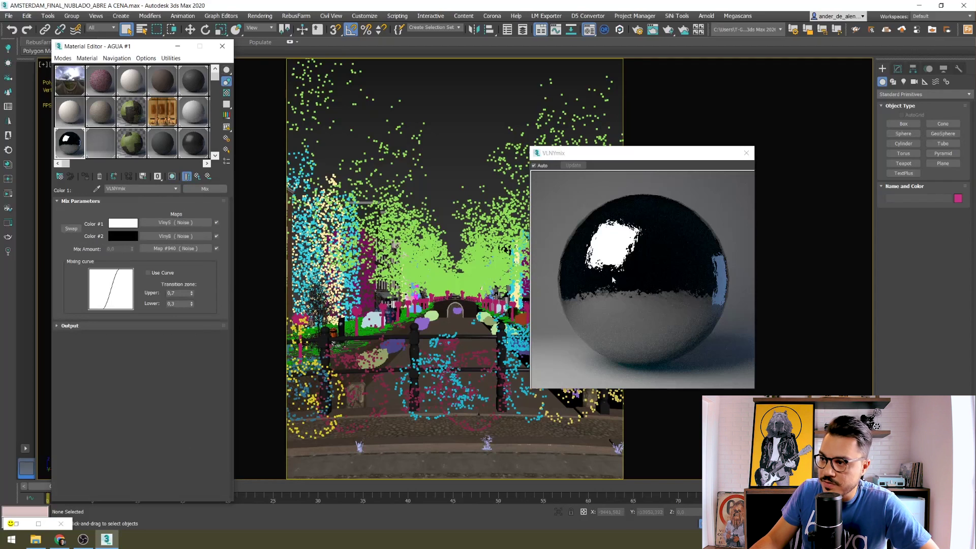
{"action": "left_click", "coordinate": [746, 153]}
{"action": "left_click", "coordinate": [222, 46]}
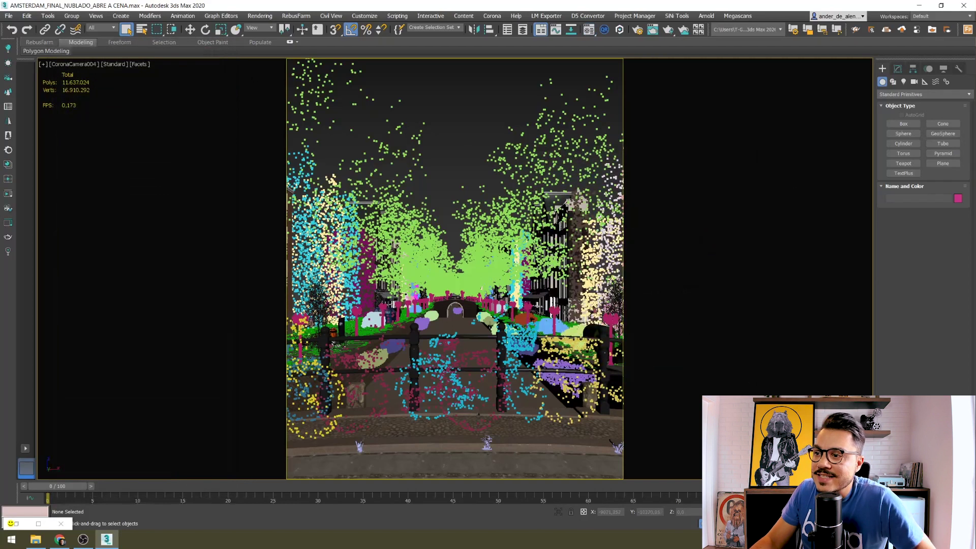
Isolate the AGUA CANAL water plane in the camera view and show its edged faces
{"action": "left_click", "coordinate": [449, 326]}
{"action": "key", "text": "alt+q"}
{"action": "key", "text": "F4"}
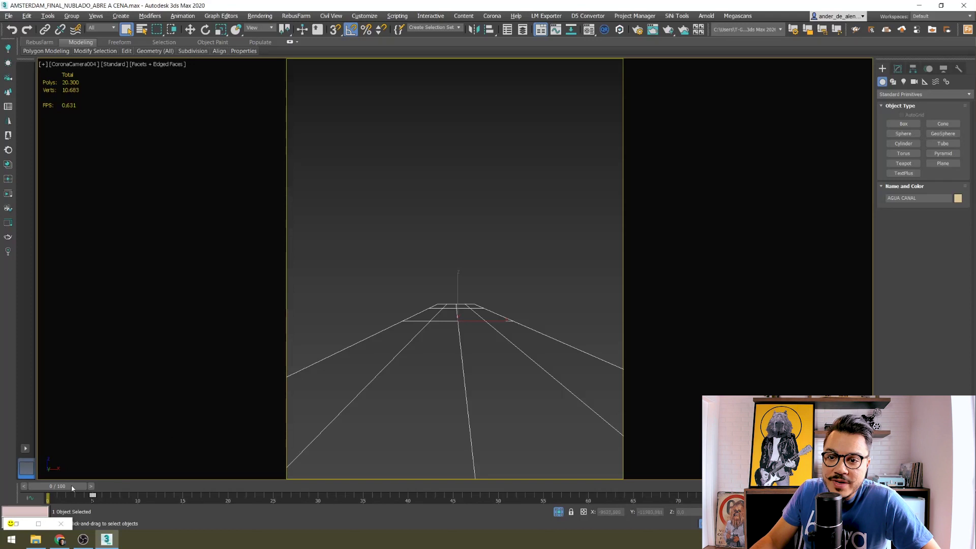
{"action": "left_click_drag", "start_coordinate": [72, 488], "coordinate": [9, 472]}
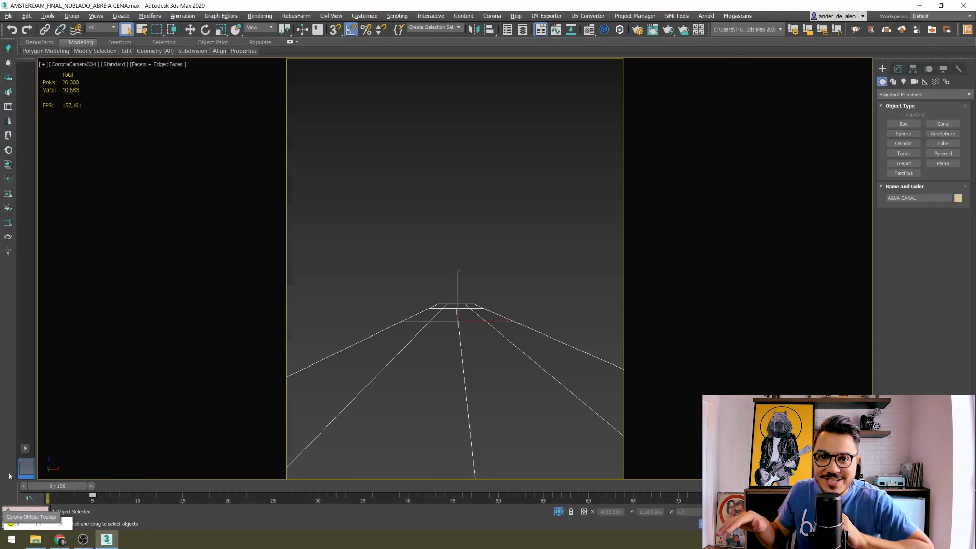
Unhide all objects, then isolate the canal water together with the canal walls from the top view, shaded
{"action": "left_click", "coordinate": [943, 70]}
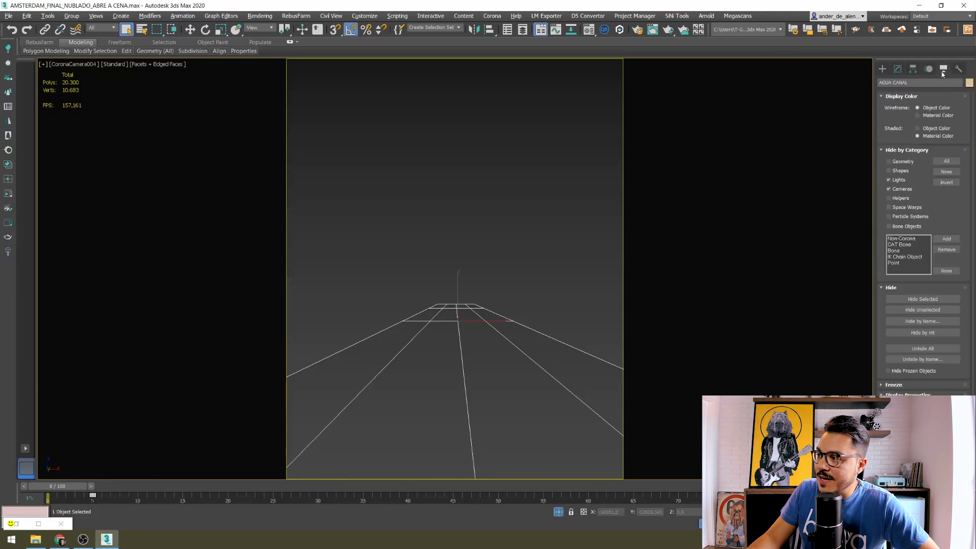
{"action": "left_click", "coordinate": [938, 350]}
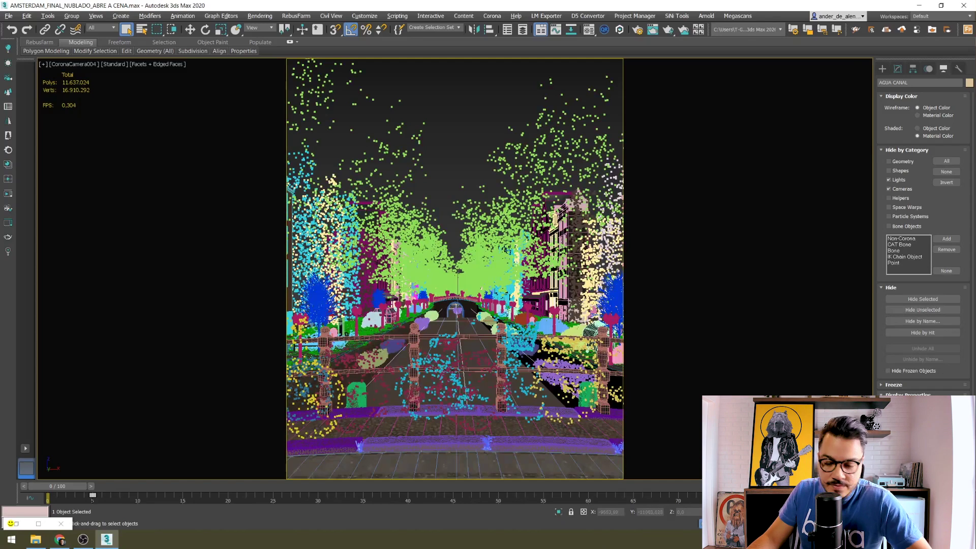
{"action": "key", "text": "t"}
{"action": "scroll", "coordinate": [442, 335], "scroll_direction": "up", "scroll_amount": 10}
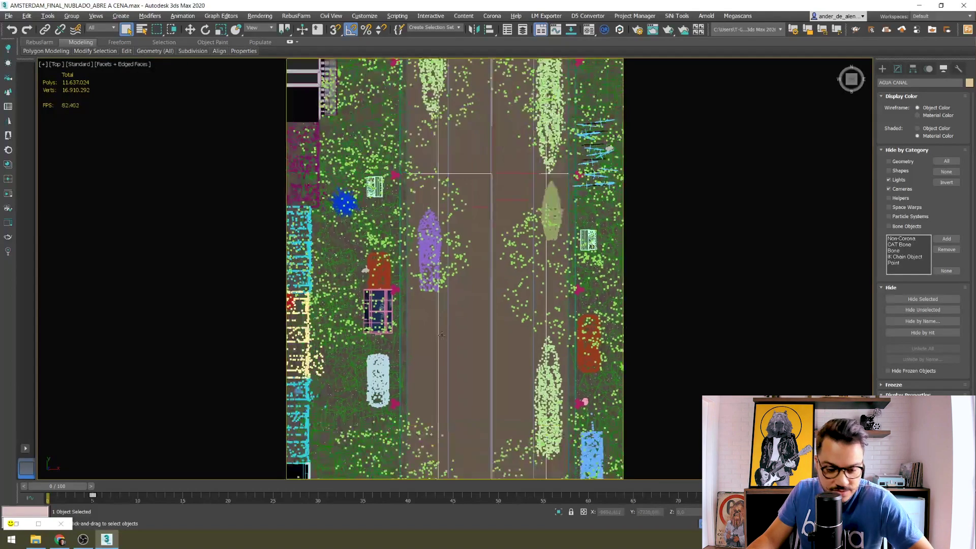
{"action": "key", "text": "F3"}
{"action": "left_click", "coordinate": [419, 384], "text": "ctrl"}
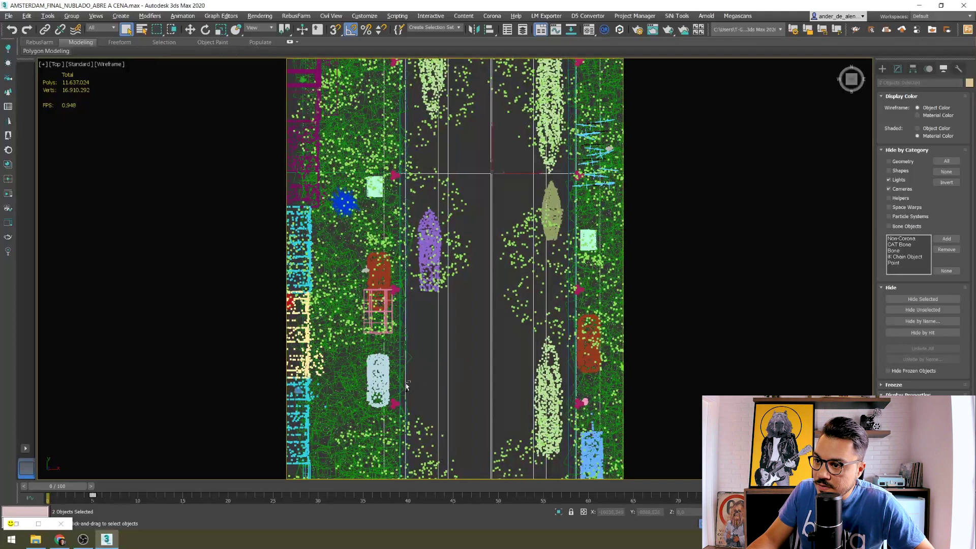
{"action": "key", "text": "alt+q"}
{"action": "left_click", "coordinate": [470, 353]}
{"action": "key", "text": "F3"}
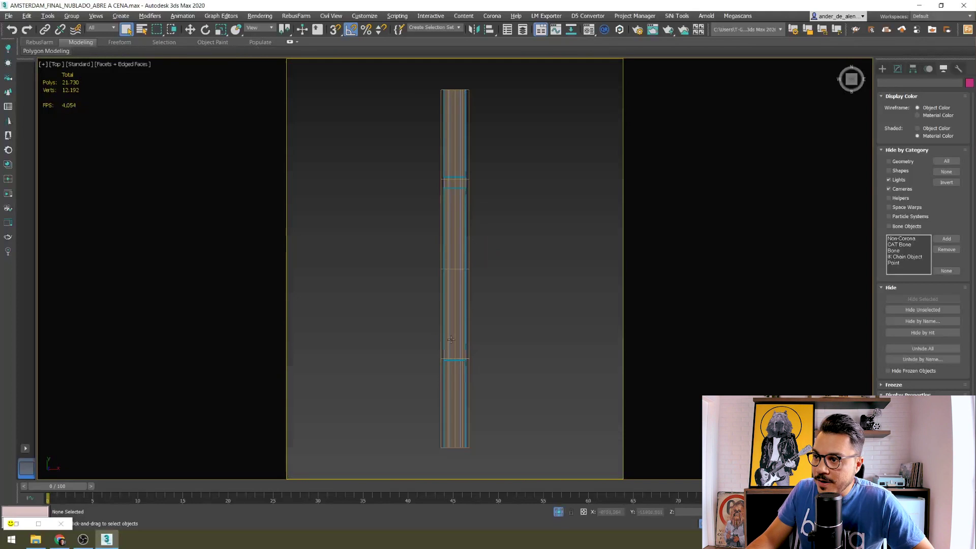
Return to looking at the isolated canal through CoronaCamera004
{"action": "middle_click_drag", "start_coordinate": [451, 340], "coordinate": [451, 355], "text": "alt"}
{"action": "scroll", "coordinate": [451, 356], "scroll_direction": "up", "scroll_amount": 5}
{"action": "key", "text": "c"}
{"action": "double_click", "coordinate": [485, 216]}
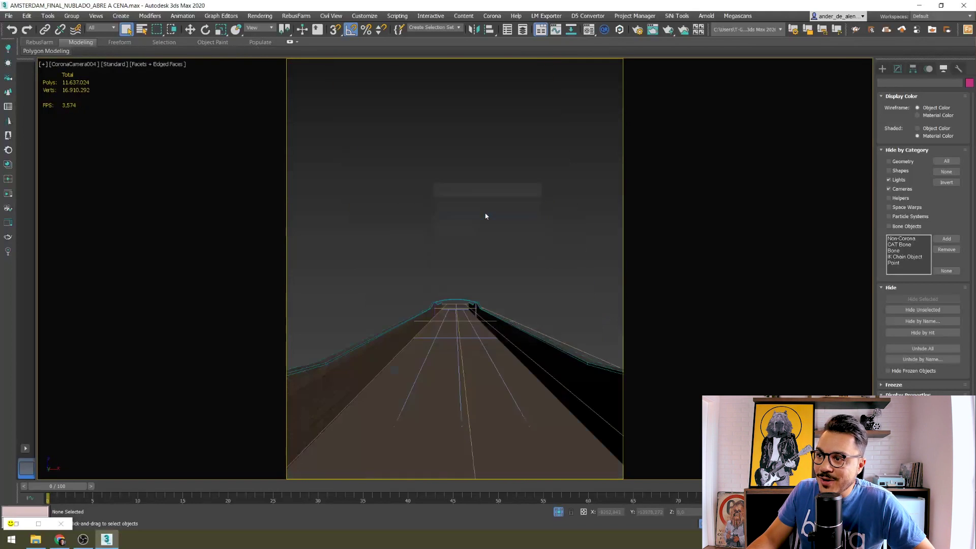
Try moving the AGUA CANAL water plane sideways about 316 units along X, and undo the move
{"action": "left_click", "coordinate": [463, 316]}
{"action": "key", "text": "w"}
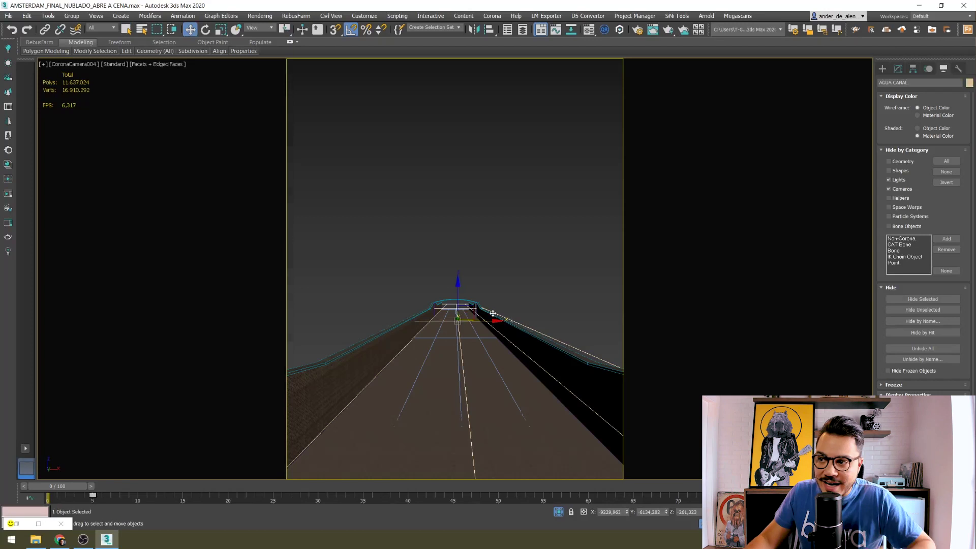
{"action": "mouse_move", "coordinate": [482, 319]}
{"action": "left_mouse_down"}
{"action": "mouse_move", "coordinate": [510, 317]}
{"action": "mouse_move", "coordinate": [488, 320]}
{"action": "mouse_move", "coordinate": [499, 321]}
{"action": "left_mouse_up"}
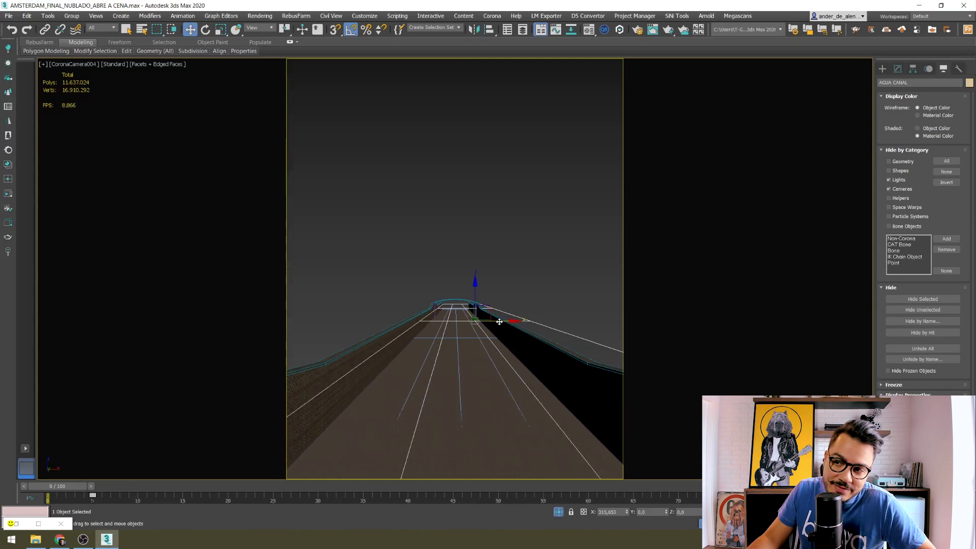
{"action": "key", "text": "ctrl+z"}
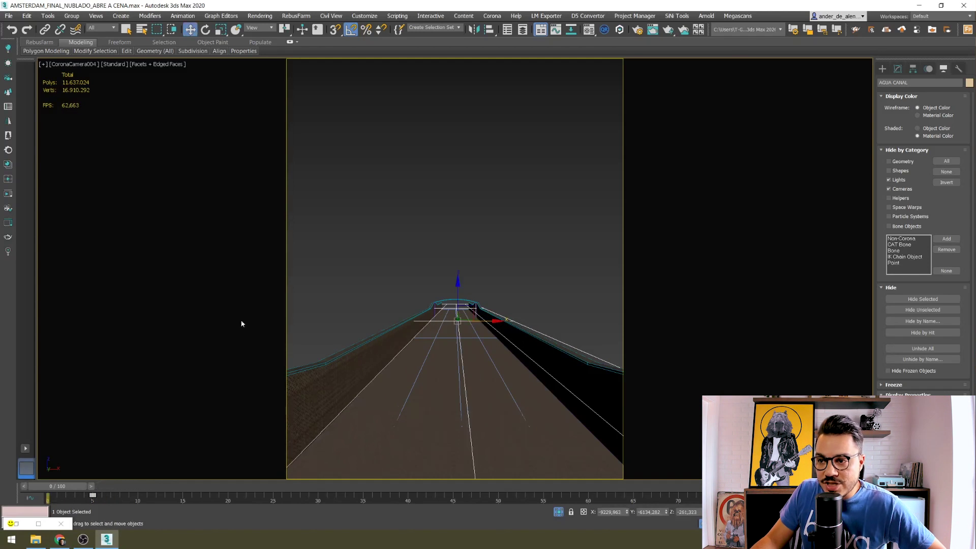
Scrub the timeline between frames 0 and 5 to review the water plane's animated sideways movement, and clear the selection
{"action": "left_click_drag", "start_coordinate": [61, 486], "coordinate": [96, 487]}
{"action": "key", "text": "w"}
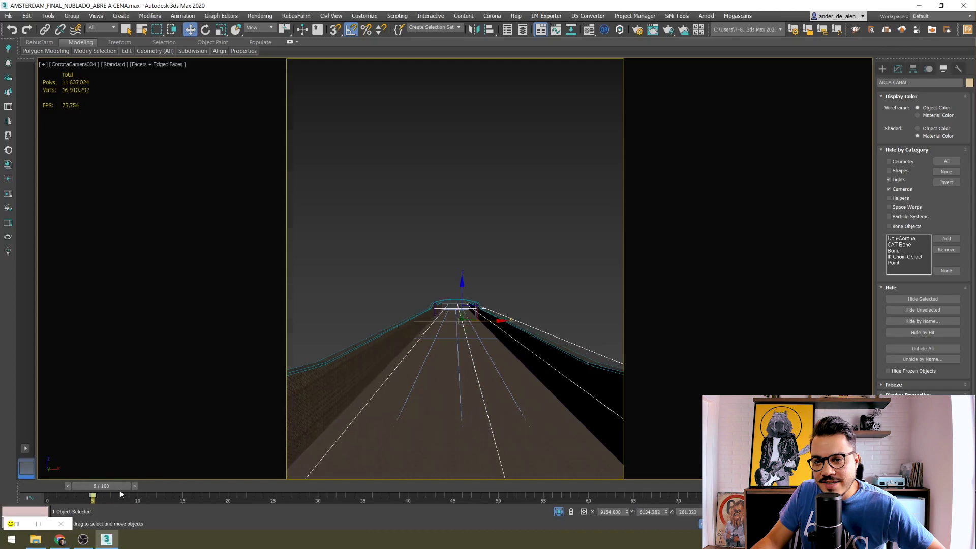
{"action": "left_click_drag", "start_coordinate": [118, 489], "coordinate": [59, 489]}
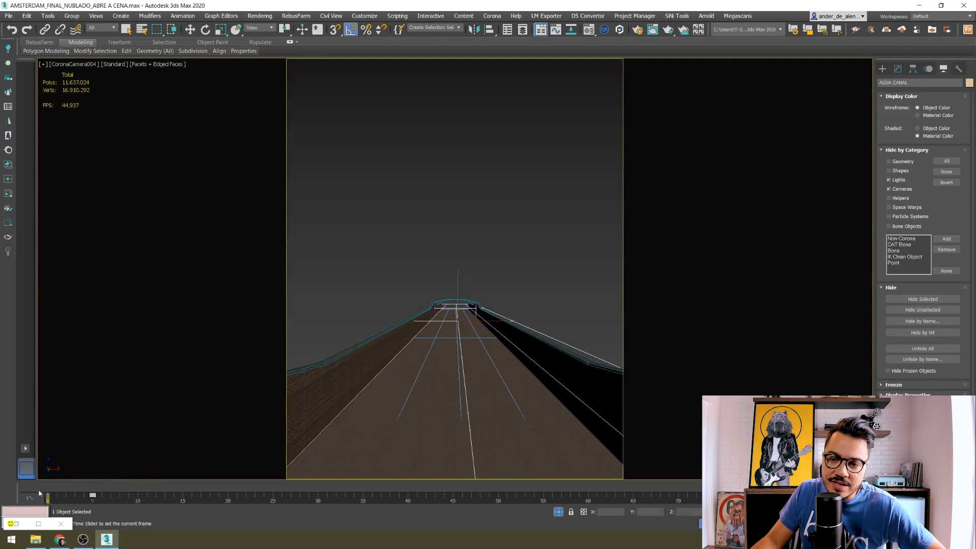
{"action": "left_click", "coordinate": [353, 255]}
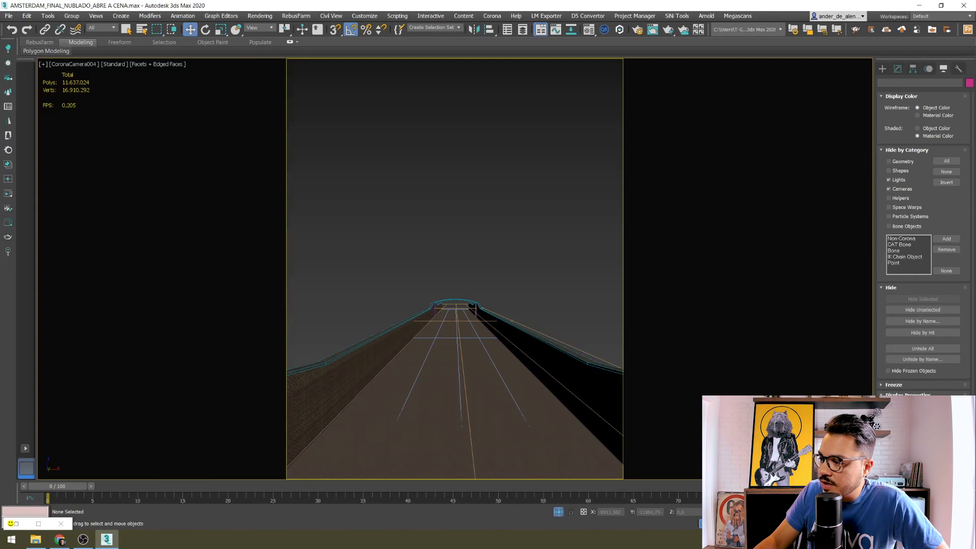
Set the animation start time to -10 and select the canal water to show its keyframes
{"action": "left_click", "coordinate": [870, 531]}
{"action": "double_click", "coordinate": [463, 282]}
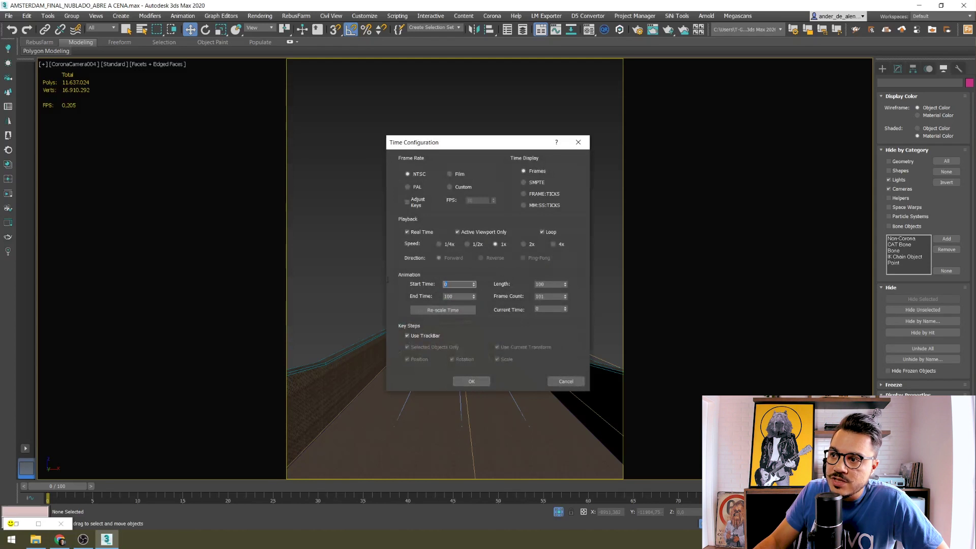
{"action": "key", "text": "Return"}
{"action": "left_click", "coordinate": [434, 378]}
{"action": "mouse_move", "coordinate": [135, 486]}
{"action": "left_mouse_down"}
{"action": "mouse_move", "coordinate": [93, 489]}
{"action": "mouse_move", "coordinate": [179, 489]}
{"action": "mouse_move", "coordinate": [147, 489]}
{"action": "left_mouse_up"}
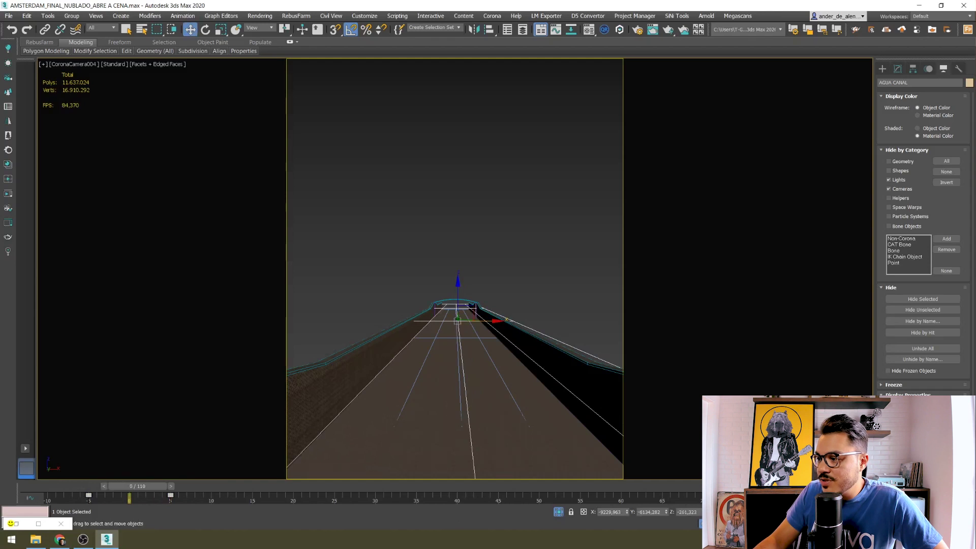
Set the animation start time back to 0 and deselect the canal water
{"action": "left_click", "coordinate": [785, 532]}
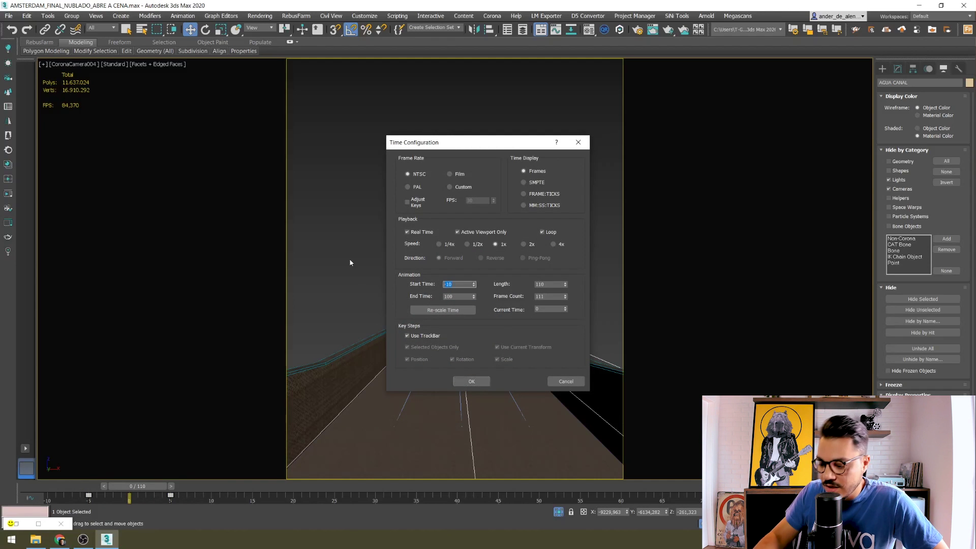
{"action": "type", "text": "0"}
{"action": "key", "text": "Return"}
{"action": "left_click", "coordinate": [472, 381]}
{"action": "left_click", "coordinate": [93, 472]}
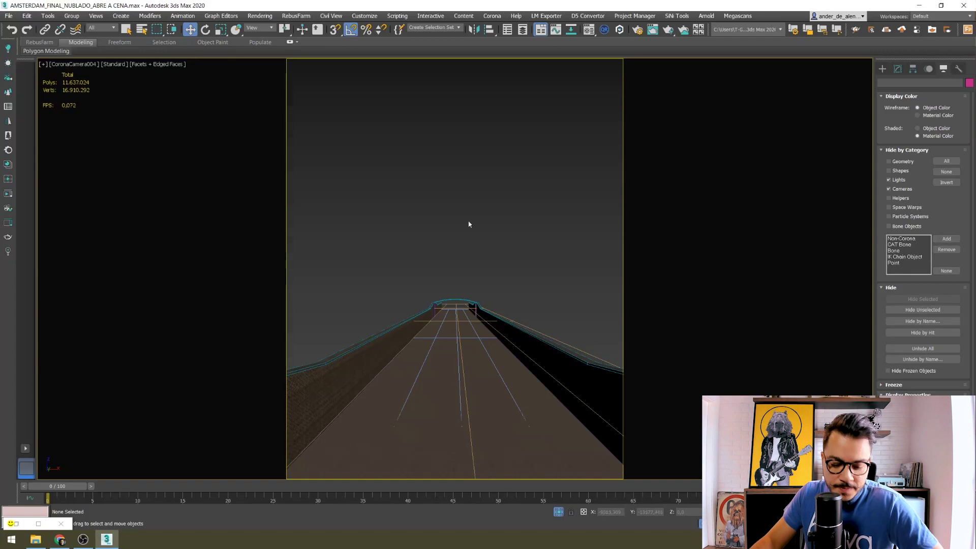
Select CoronaCamera004 by name and examine its shutter and motion blur parameters, then clear the selection
{"action": "key", "text": "h"}
{"action": "double_click", "coordinate": [56, 80]}
{"action": "left_click", "coordinate": [896, 70]}
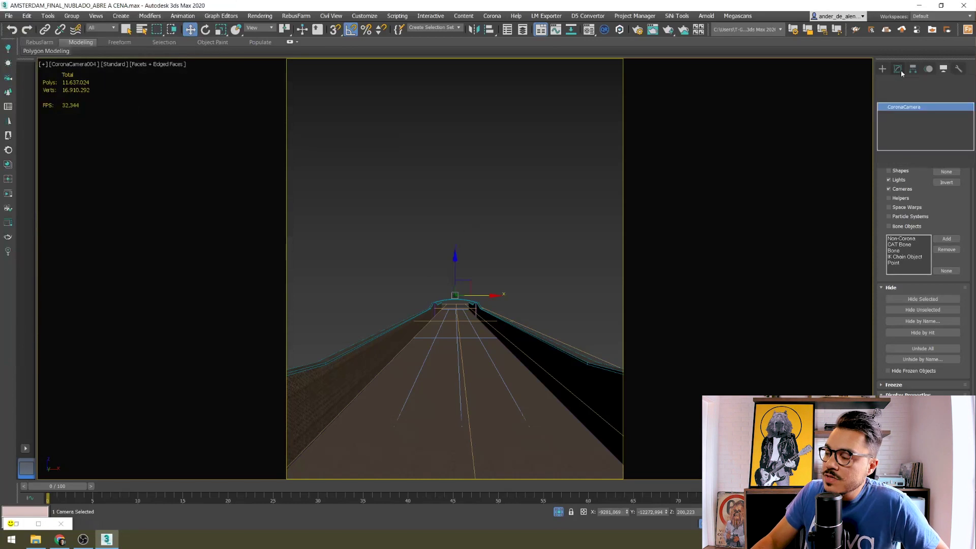
{"action": "left_click_drag", "start_coordinate": [877, 283], "coordinate": [877, 168]}
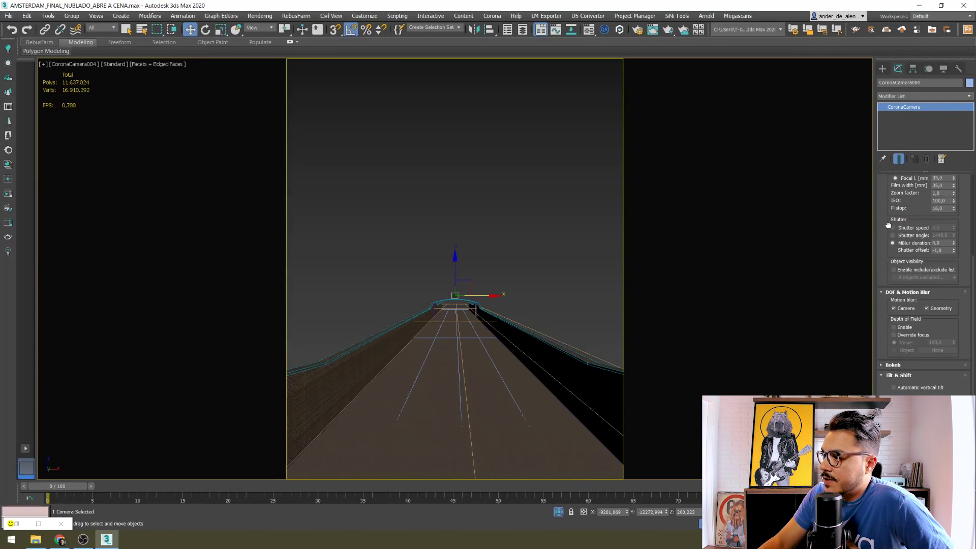
{"action": "left_click_drag", "start_coordinate": [888, 227], "coordinate": [876, 280]}
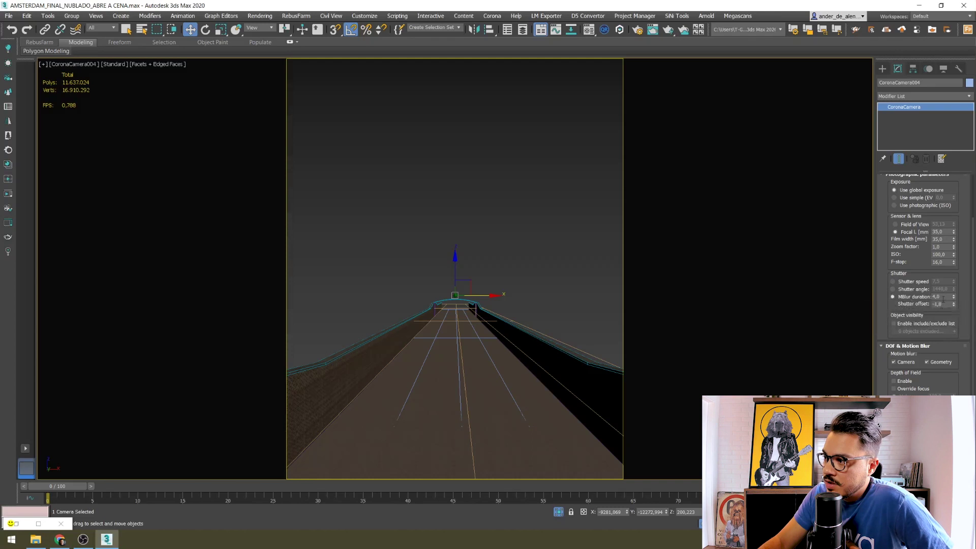
{"action": "left_click", "coordinate": [602, 202]}
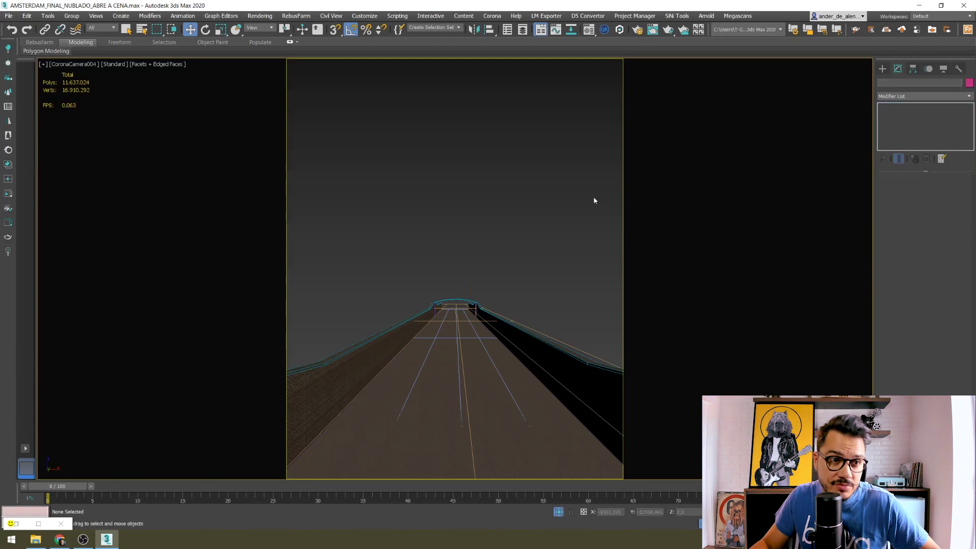
Switch shaded display to object color and unhide all scene objects
{"action": "left_click", "coordinate": [943, 69]}
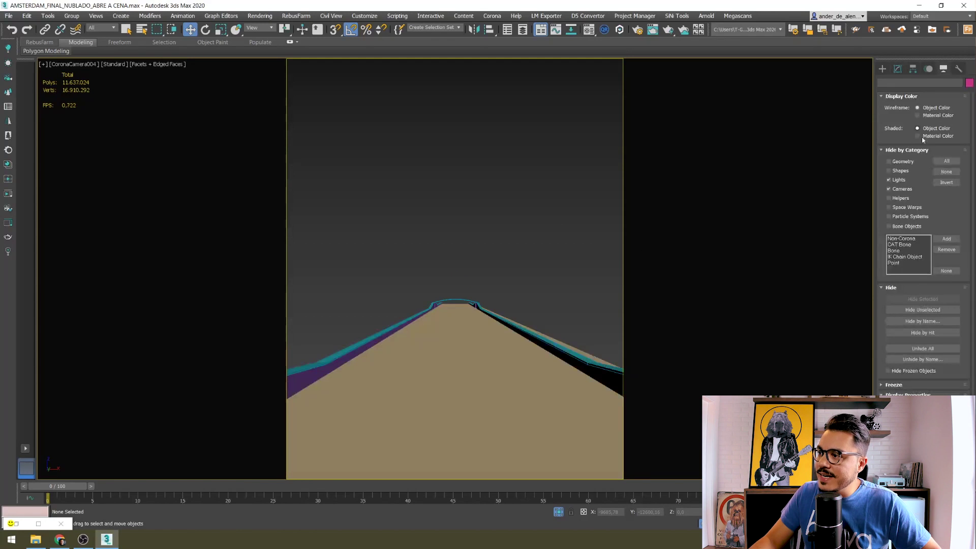
{"action": "left_click", "coordinate": [913, 349]}
Compare the scene through CoronaCamera002, CoronaCamera003, CoronaCamera004, CoronaCamera005 and CoronaCamera007
{"action": "key", "text": "c"}
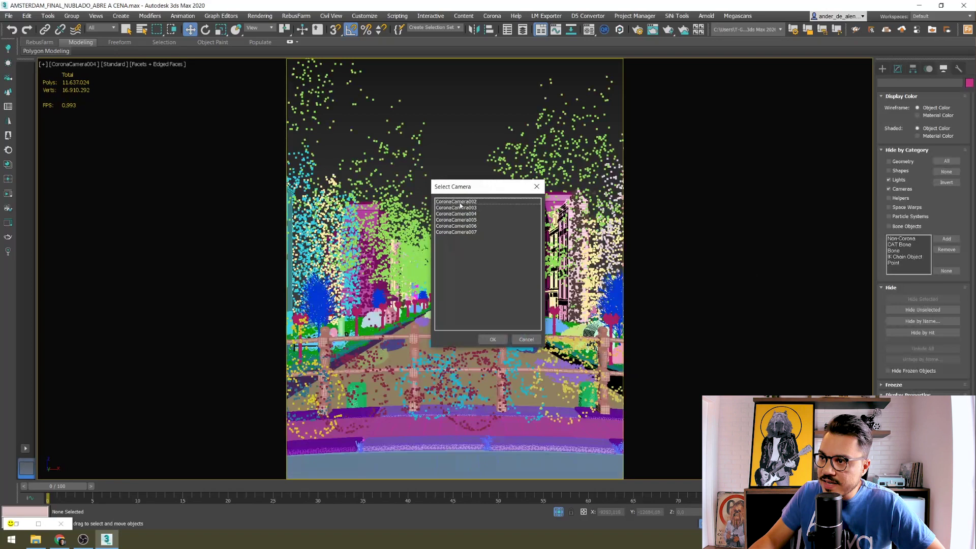
{"action": "double_click", "coordinate": [466, 201]}
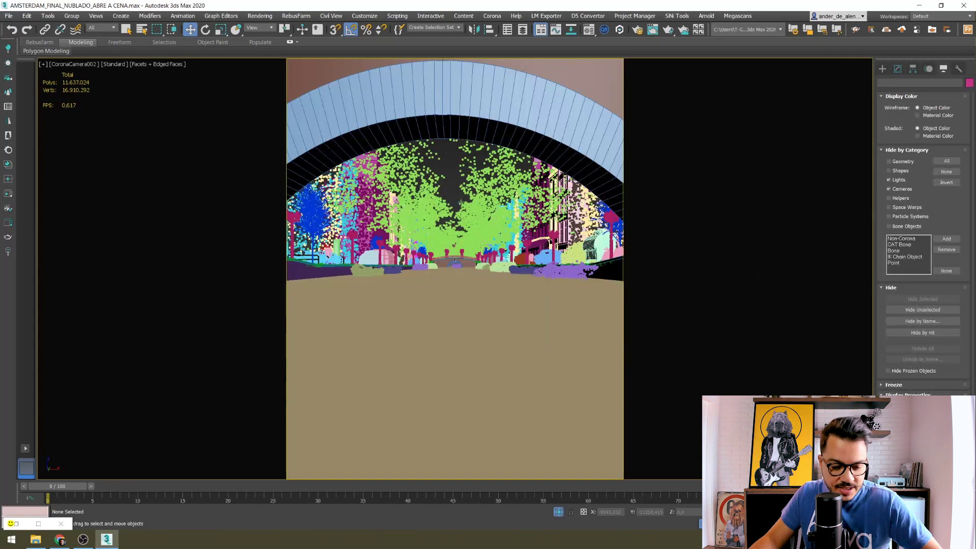
{"action": "key", "text": "c"}
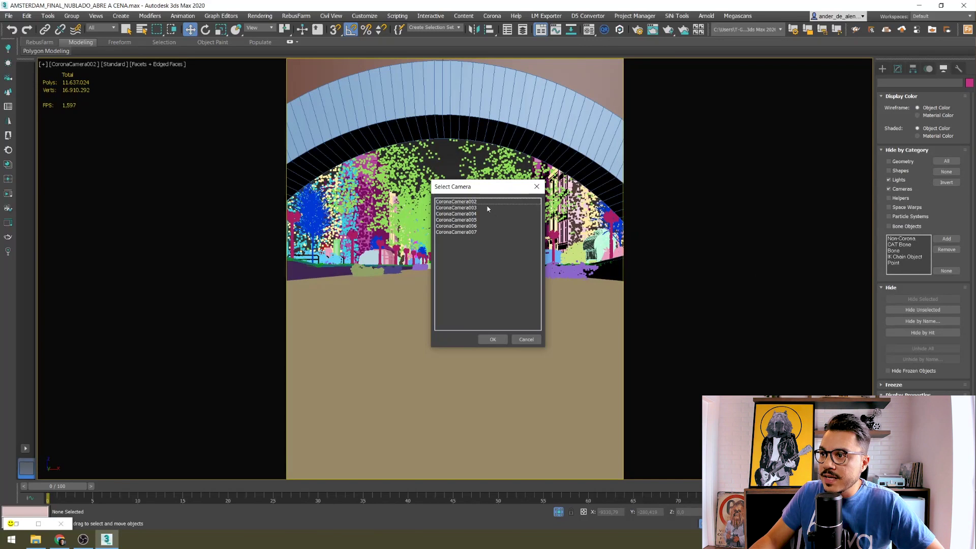
{"action": "double_click", "coordinate": [483, 208]}
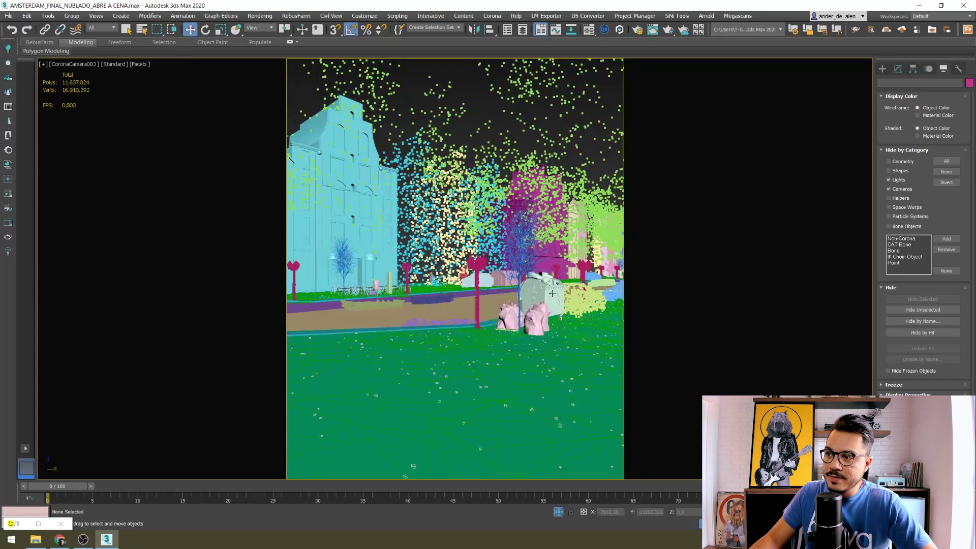
{"action": "key", "text": "F4"}
{"action": "key", "text": "c"}
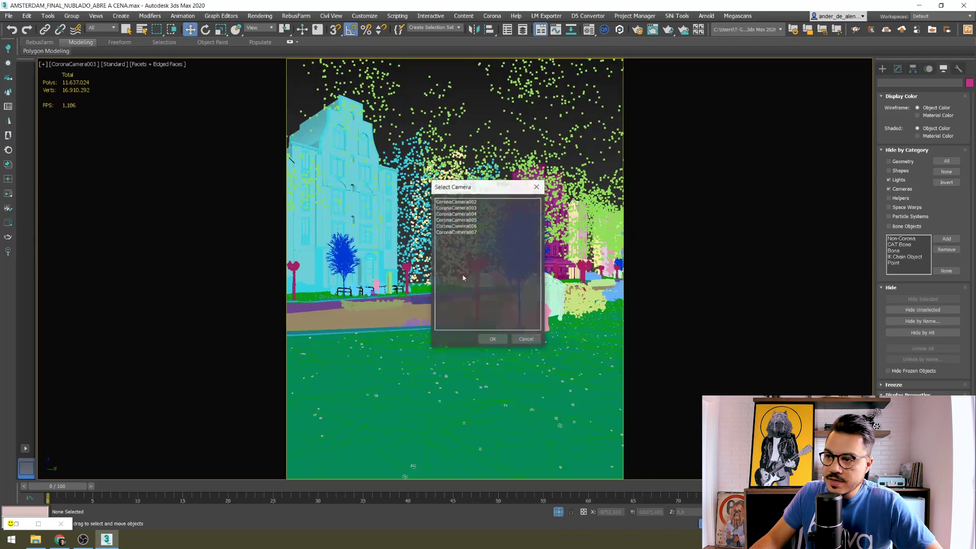
{"action": "double_click", "coordinate": [478, 214]}
{"action": "key", "text": "c"}
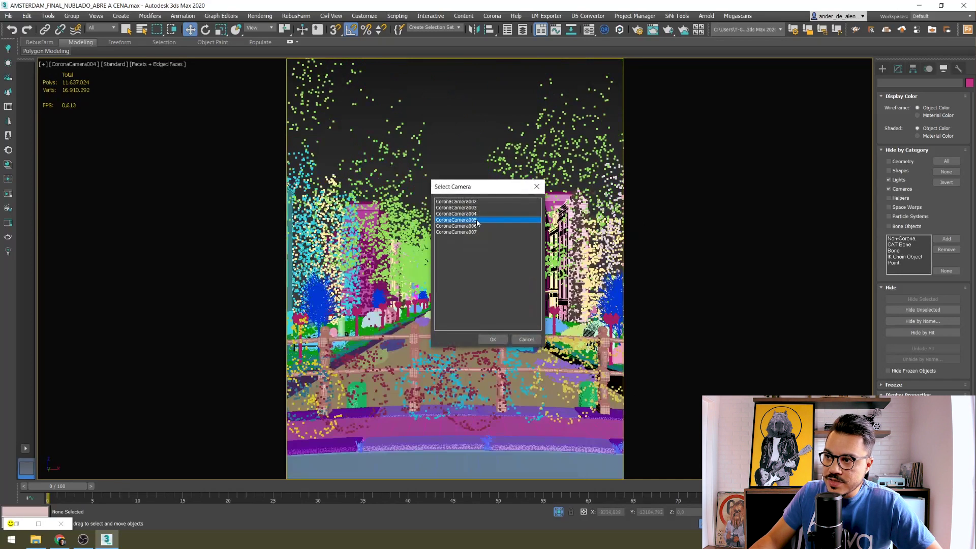
{"action": "double_click", "coordinate": [477, 220]}
{"action": "key", "text": "c"}
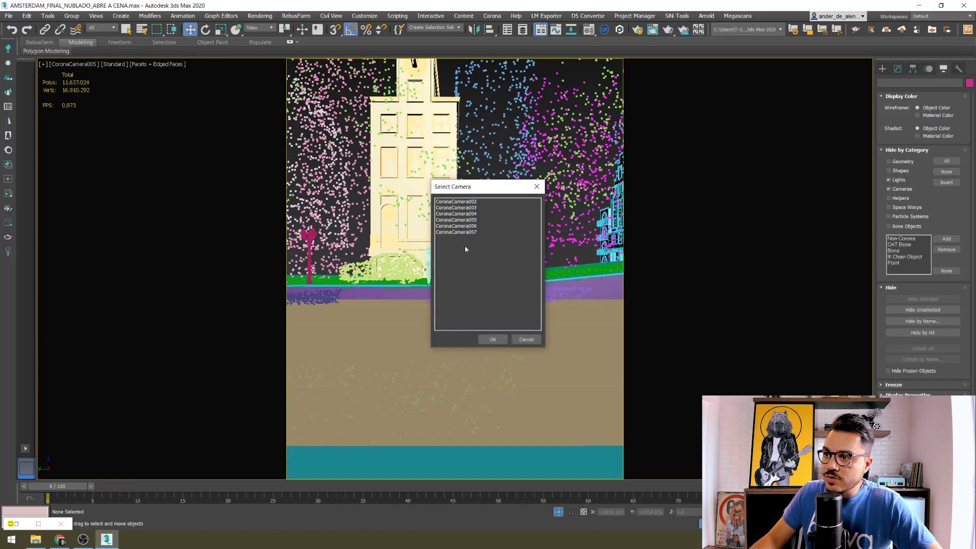
{"action": "double_click", "coordinate": [476, 231]}
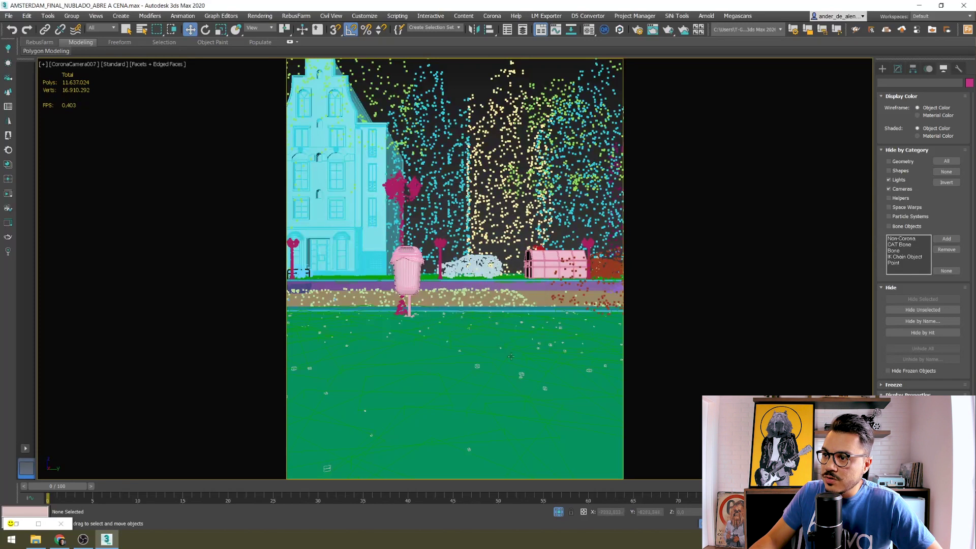
Return the viewport to CoronaCamera004 and turn off the edged faces display
{"action": "key", "text": "c"}
{"action": "double_click", "coordinate": [470, 214]}
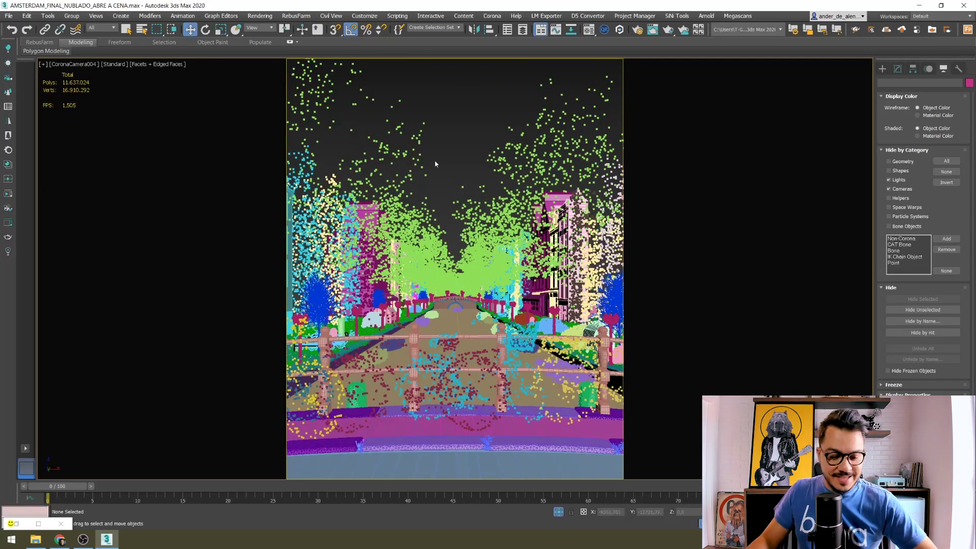
{"action": "key", "text": "F4"}
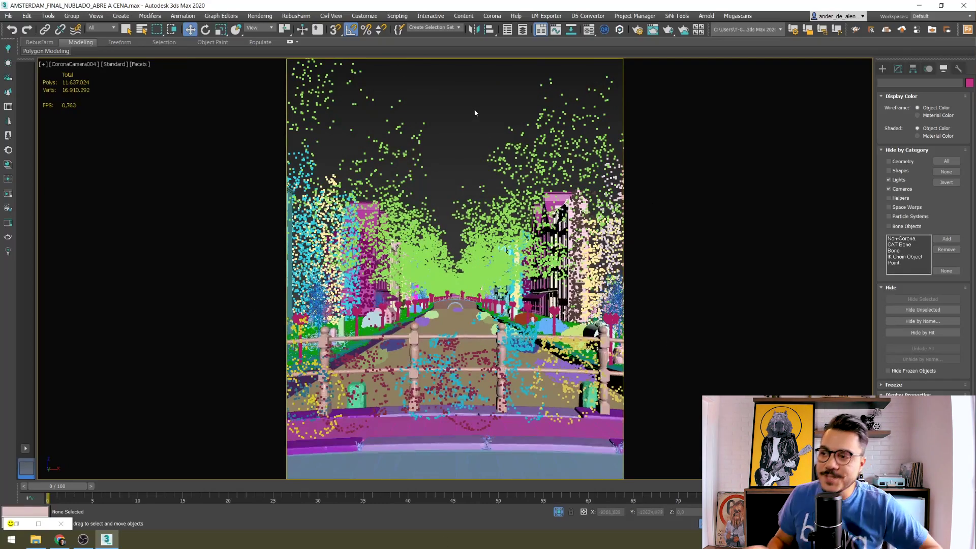